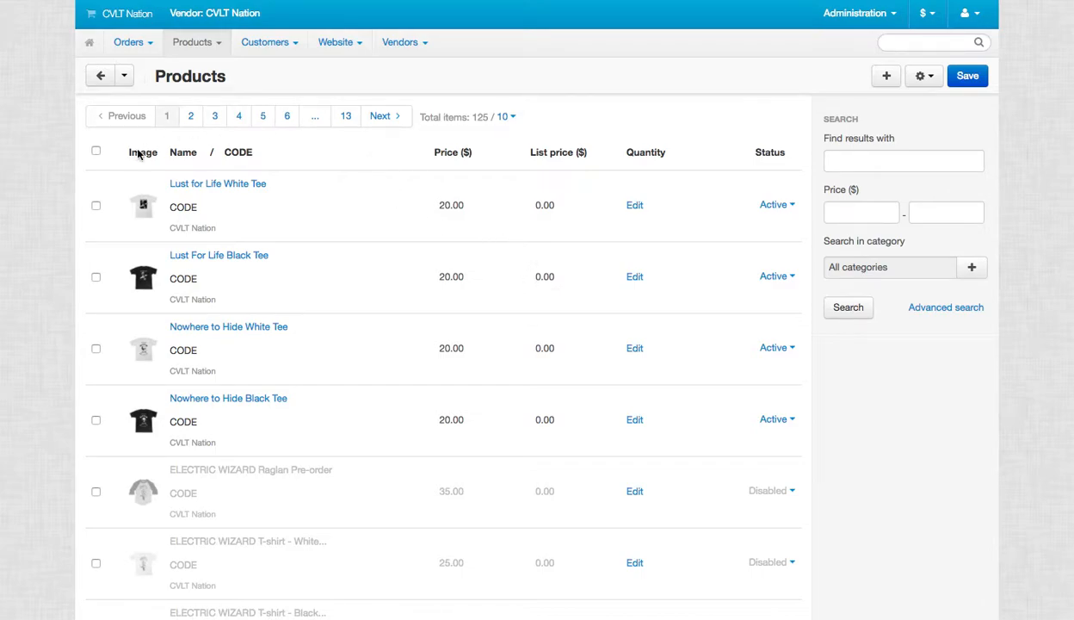
Start a new product and name it "Am I Demon T-shirt"
left_click(889, 77)
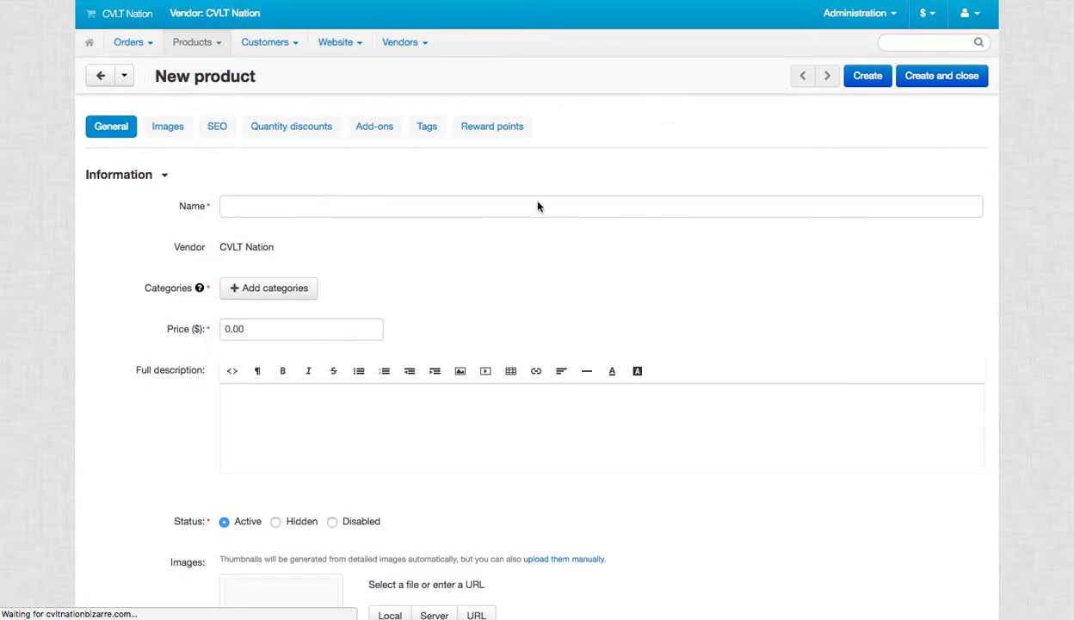
left_click(364, 208)
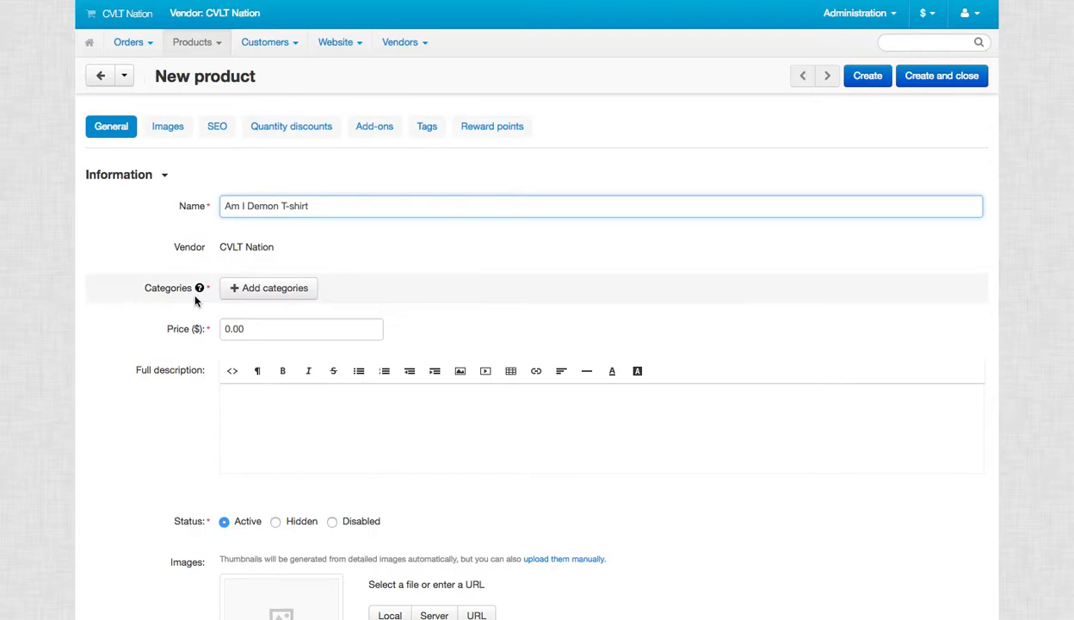
Add the categories Clothing, Clothing / Mens and Clothing / Mens / T-shirts to the product, and select Clothing / Mens / T-shirts among them
left_click(256, 291)
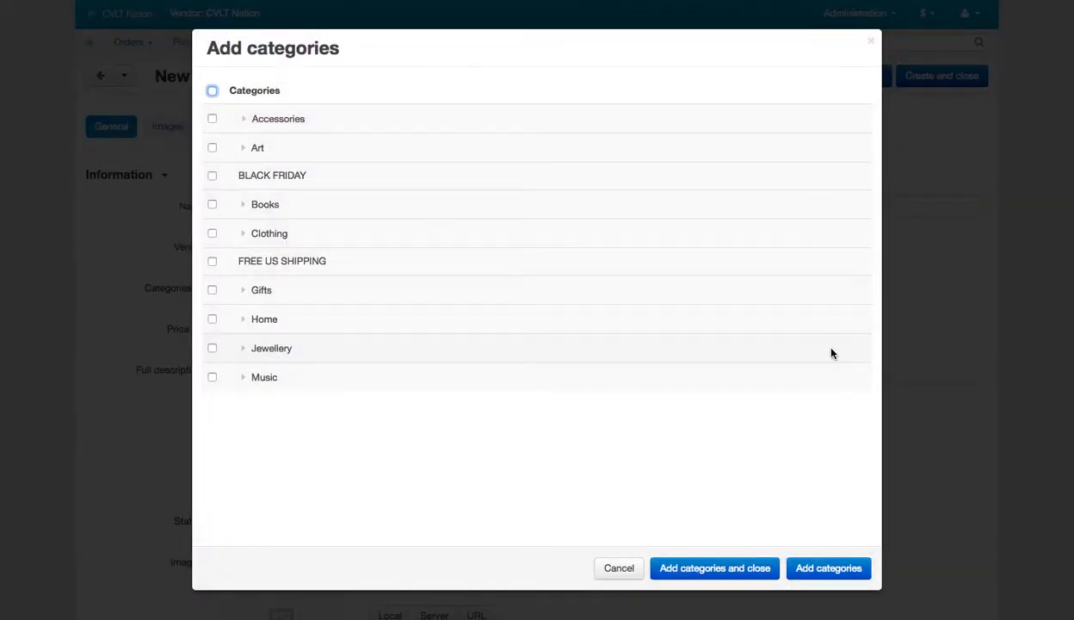
left_click(211, 235)
left_click(242, 233)
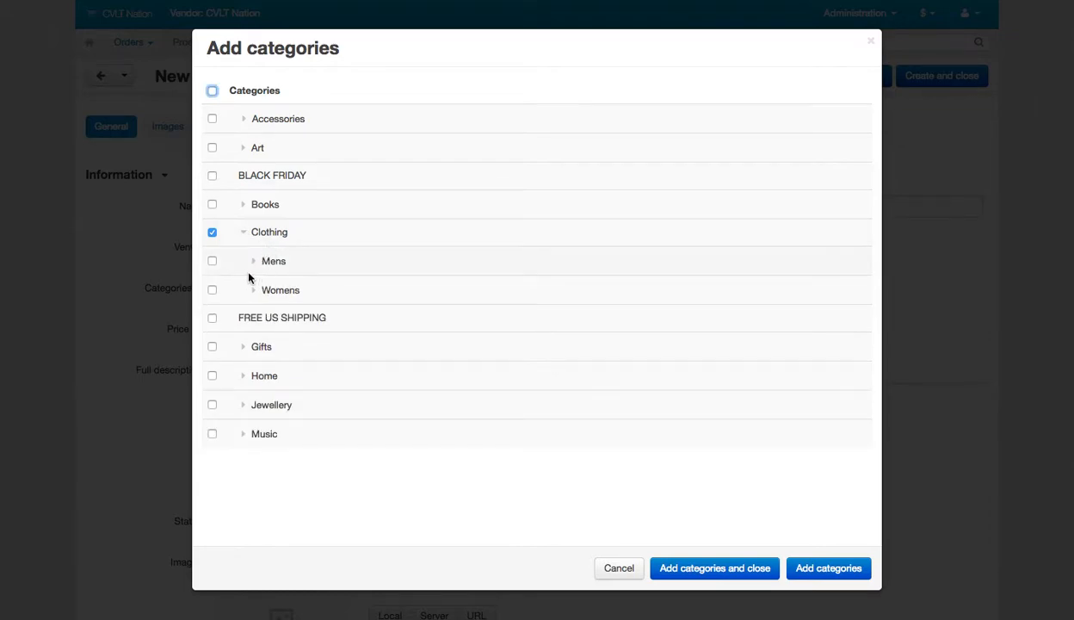
left_click(212, 261)
left_click(254, 261)
left_click(212, 287)
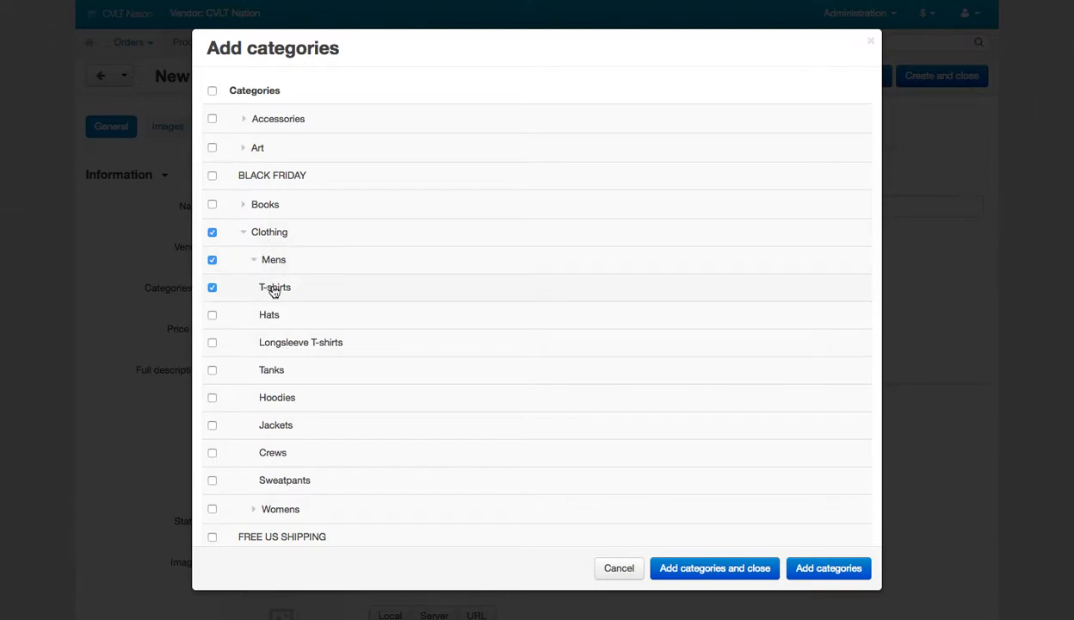
scroll(482, 275, "down", 1)
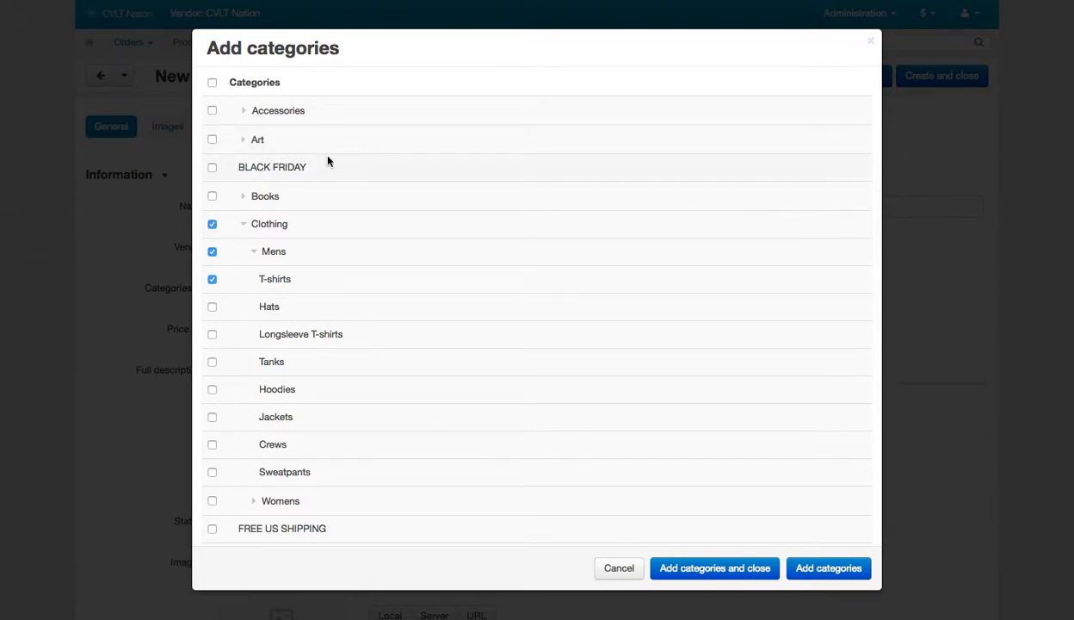
left_click(252, 139)
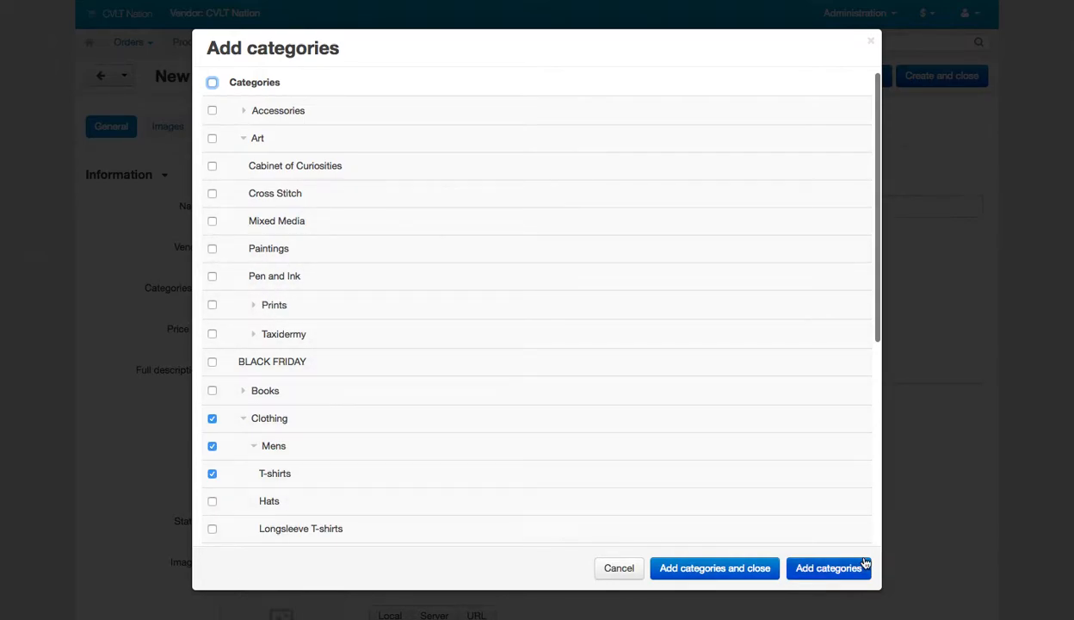
left_click(695, 569)
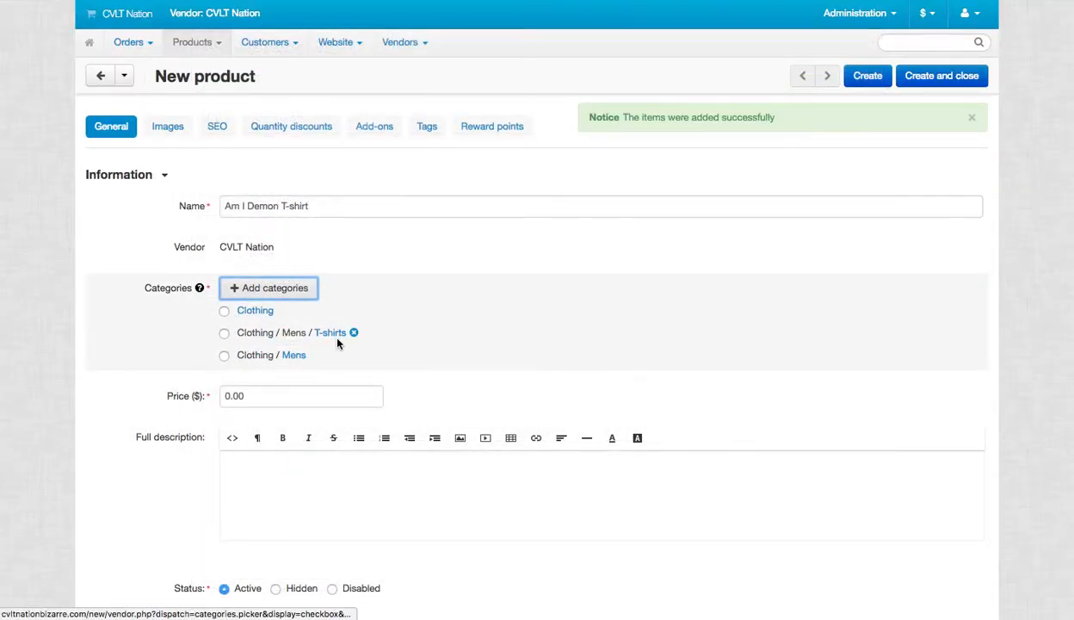
left_click(225, 333)
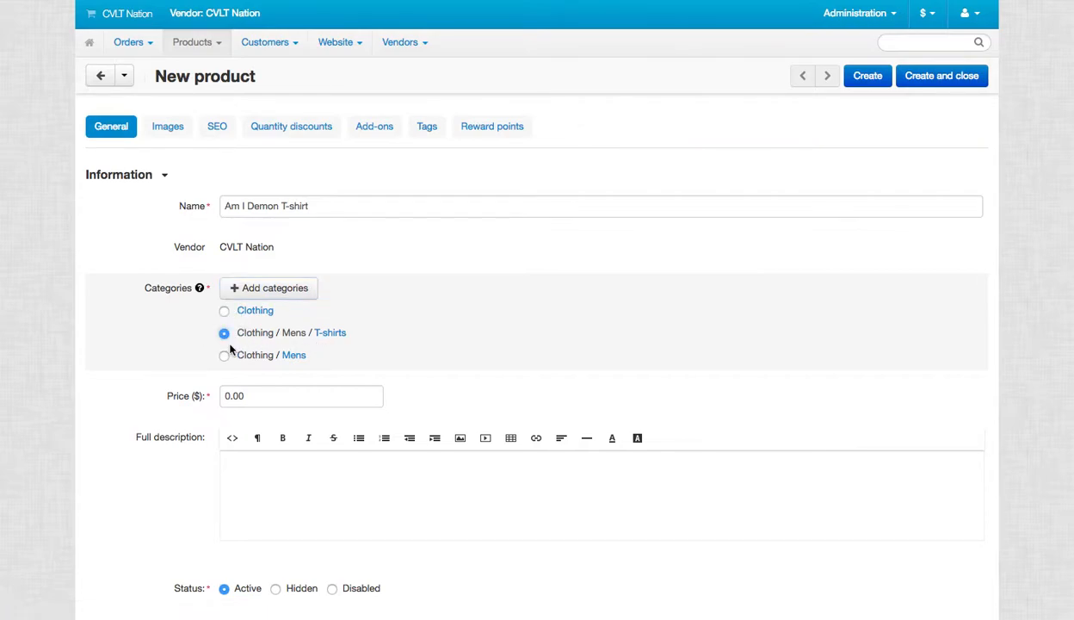
Fill the full description with: AM I BEAST T-shirt by CVLT Nation / "Am I Beast or Am I Human, Am I Just Like You?" / - Danzig, "Am I Demon"
scroll(585, 318, "down", 5)
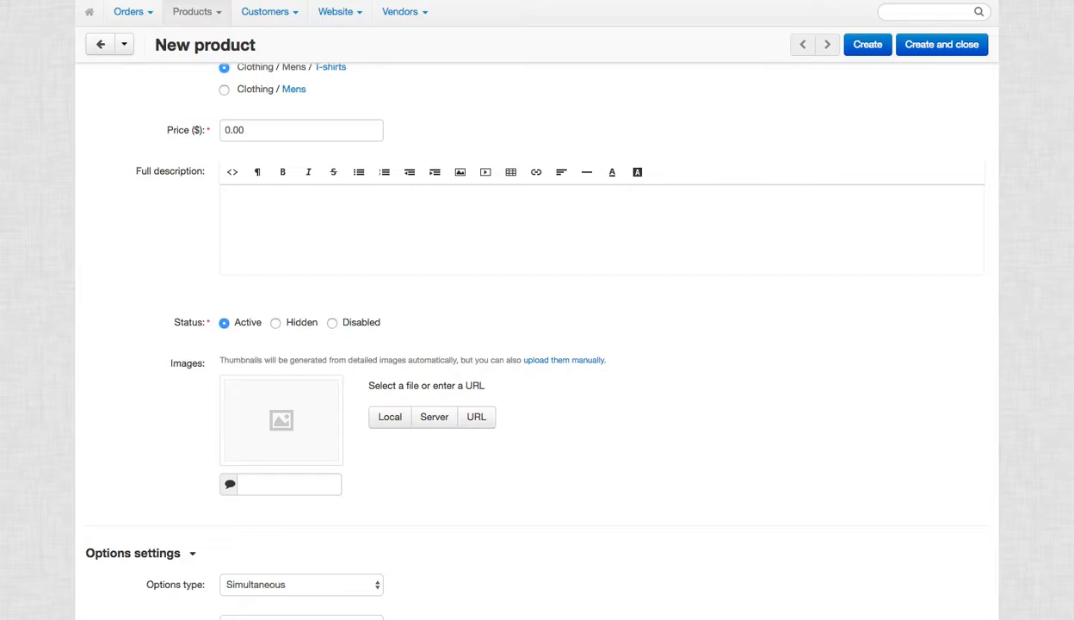
left_click(268, 211)
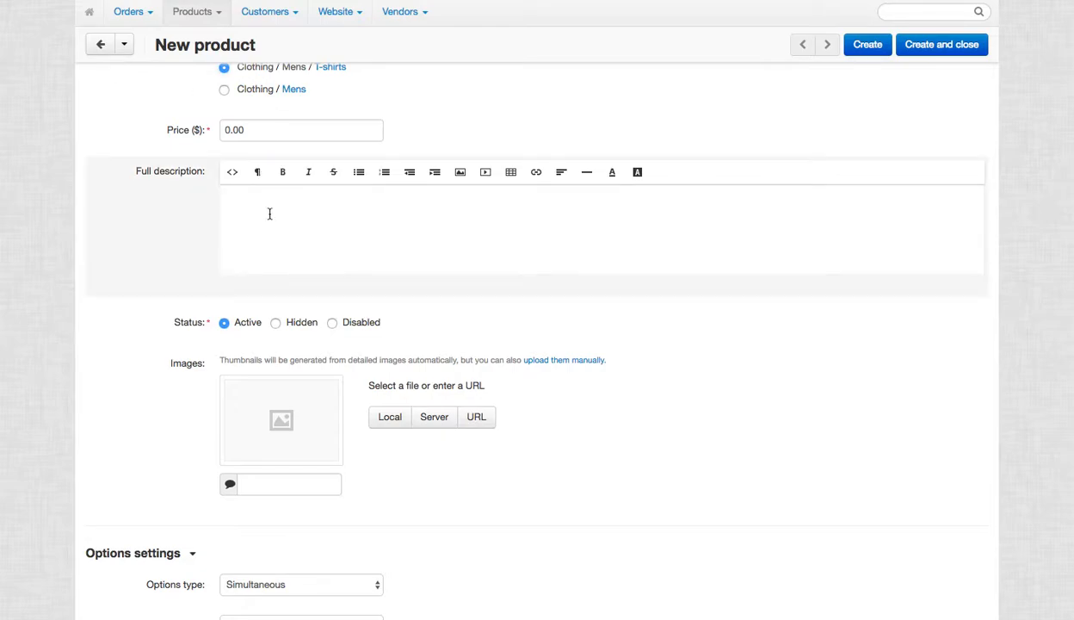
type("AM I BEAST T-shirt by CVLT Nation \"Am I Beast or Am I Human, Am I Just Like You?\" - Danzig, \"Am I Demon\"")
Try the Hidden status for the product and set it back to Active
scroll(528, 283, "down", 3)
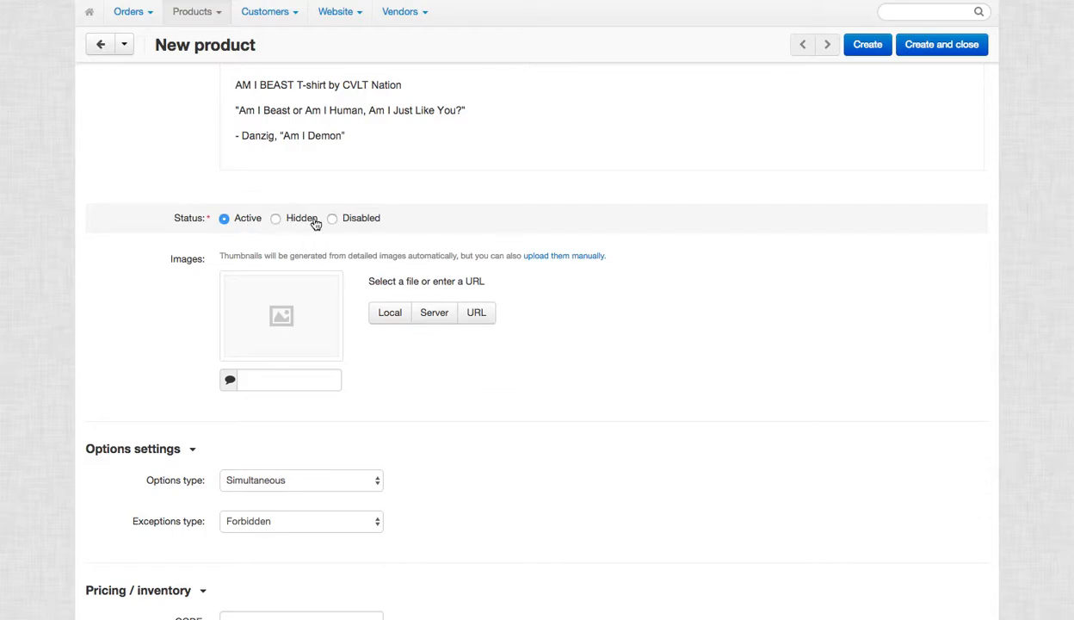
scroll(271, 221, "up", 1)
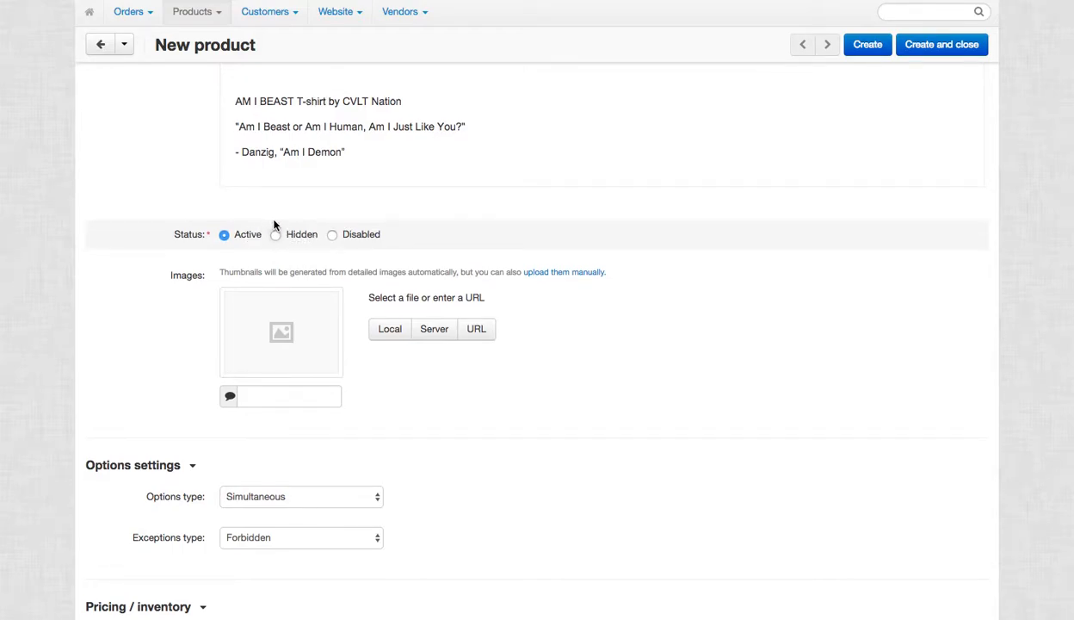
left_click(275, 235)
left_click(224, 235)
Attach the local file AMIBEAST_BLKTEE_2.jpg as the product image
left_click(386, 330)
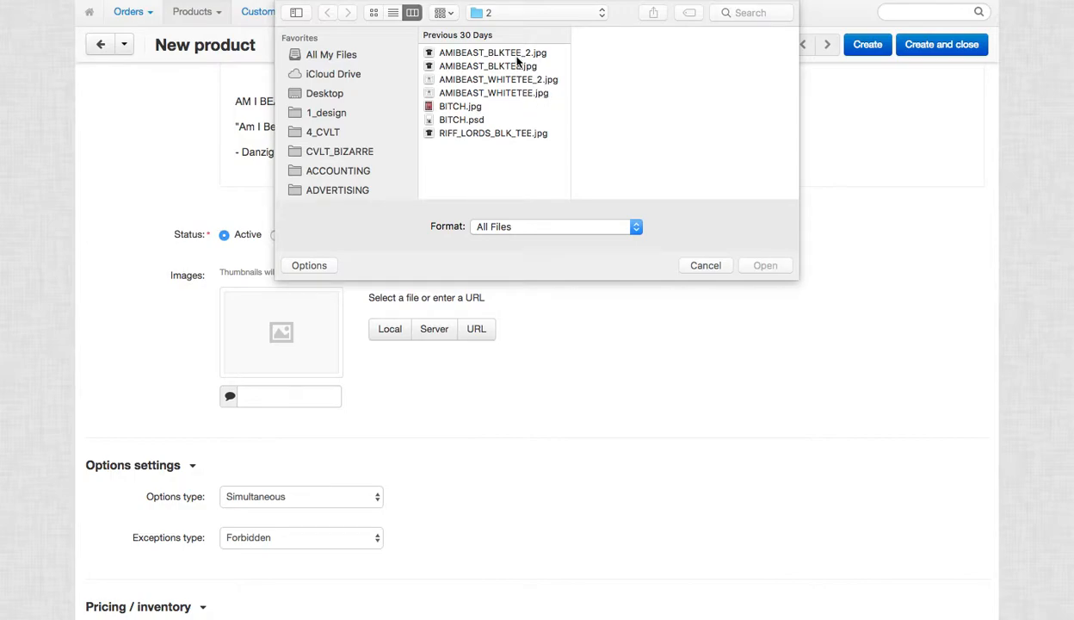
left_click(523, 55)
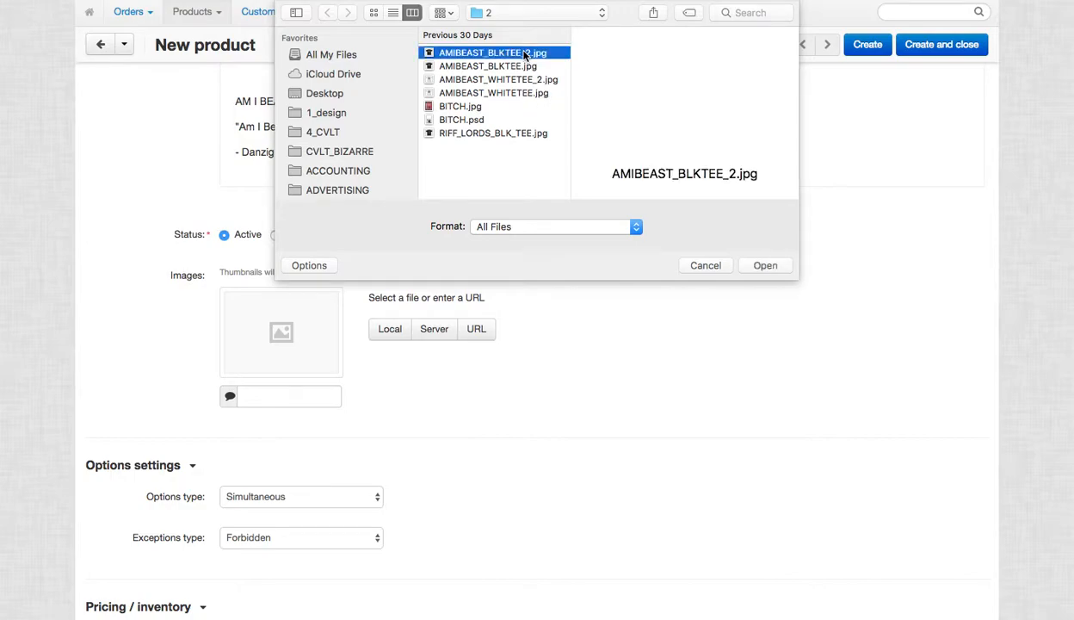
left_click(764, 266)
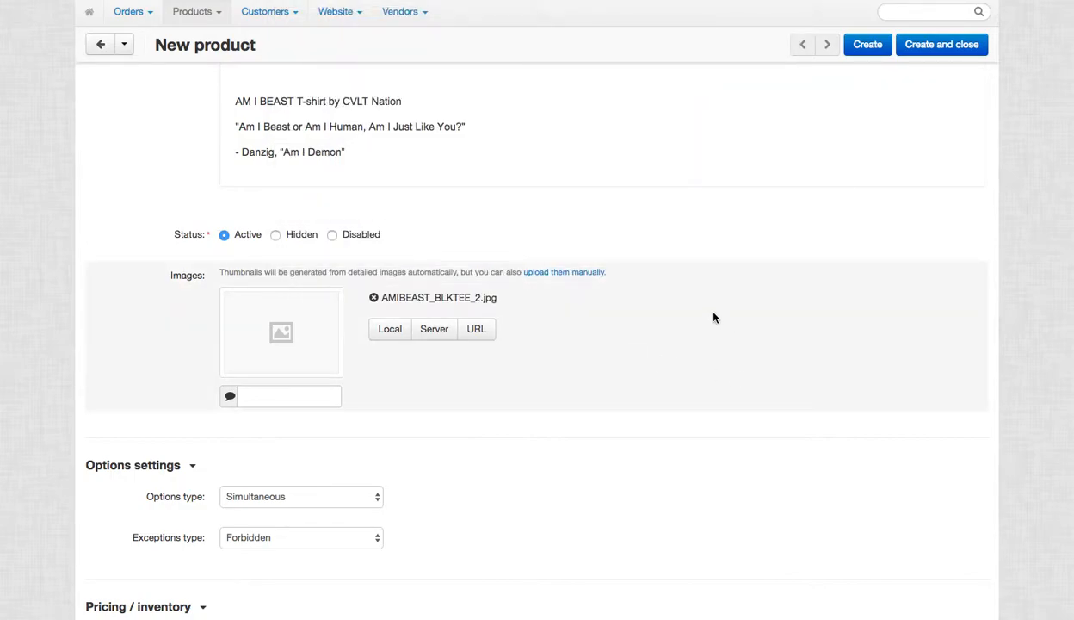
Set the list price to 20.00 in the product's pricing and inventory settings
scroll(661, 340, "down", 5)
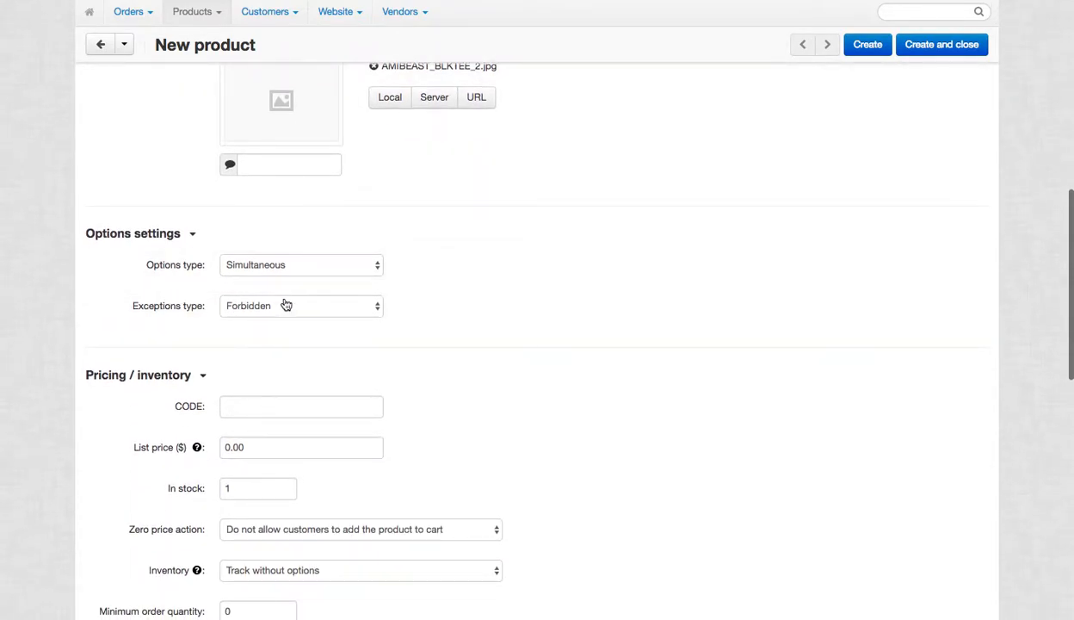
scroll(523, 312, "down", 2)
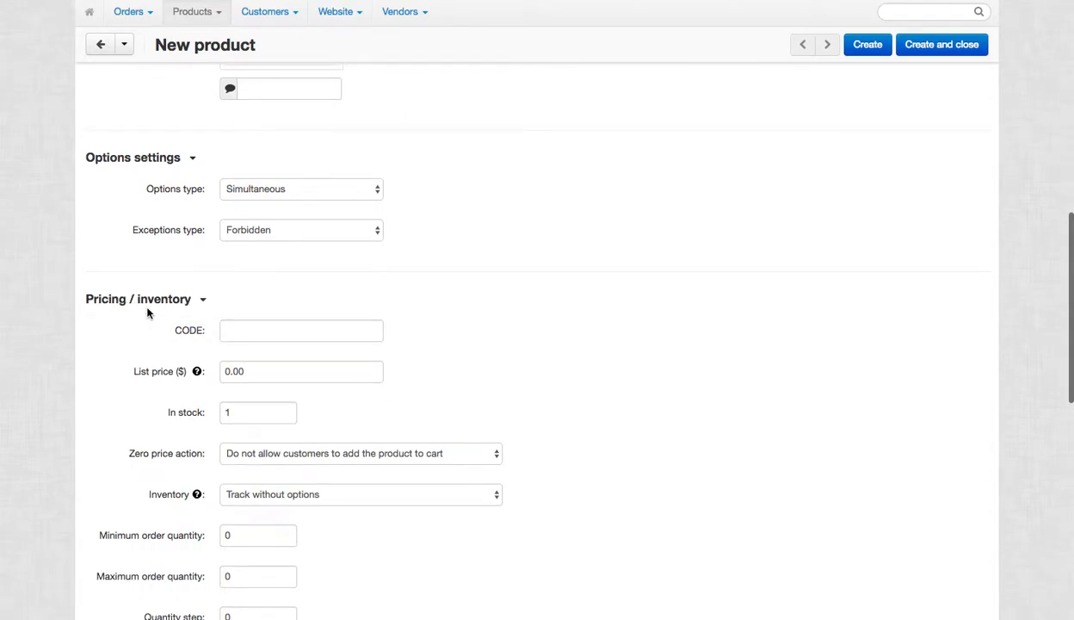
scroll(147, 312, "down", 3)
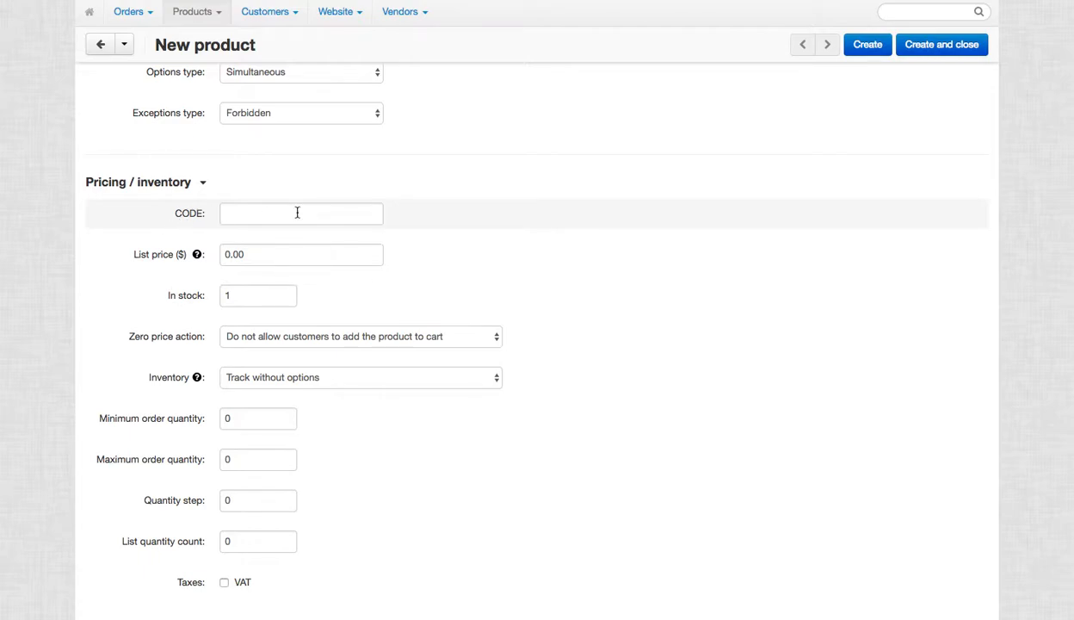
left_click(225, 254)
type("2")
Enter the product's selling price in the general information above the full description
scroll(760, 345, "up", 3)
scroll(760, 347, "up", 5)
scroll(760, 346, "down", 9)
scroll(760, 347, "up", 8)
scroll(759, 347, "up", 2)
left_click(274, 185)
type("3")
Set the product's in-stock quantity to 22
scroll(615, 310, "down", 10)
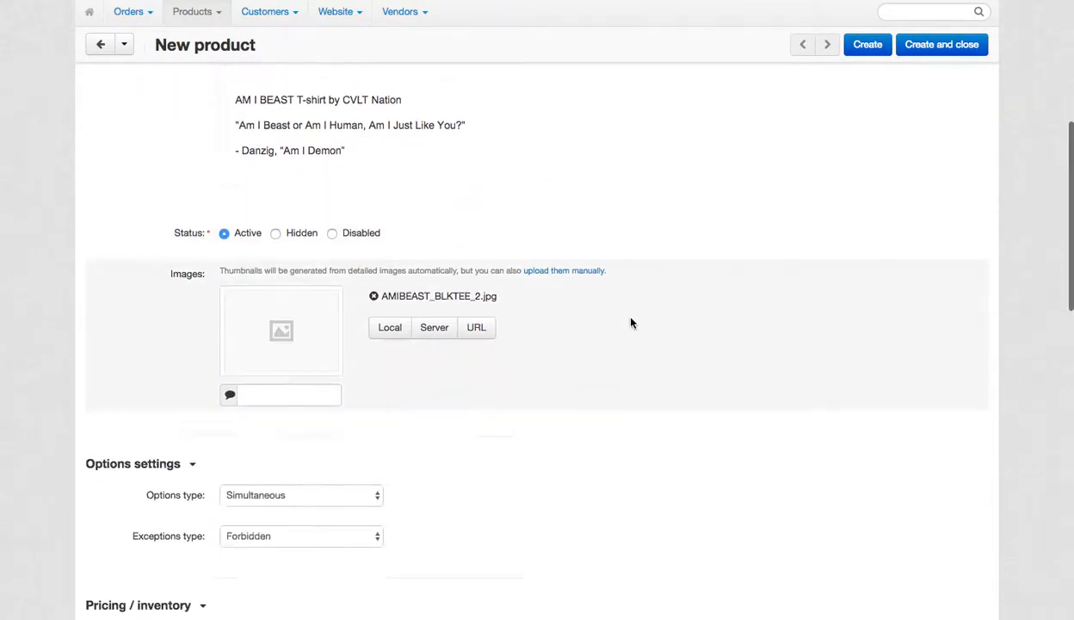
scroll(629, 321, "up", 5)
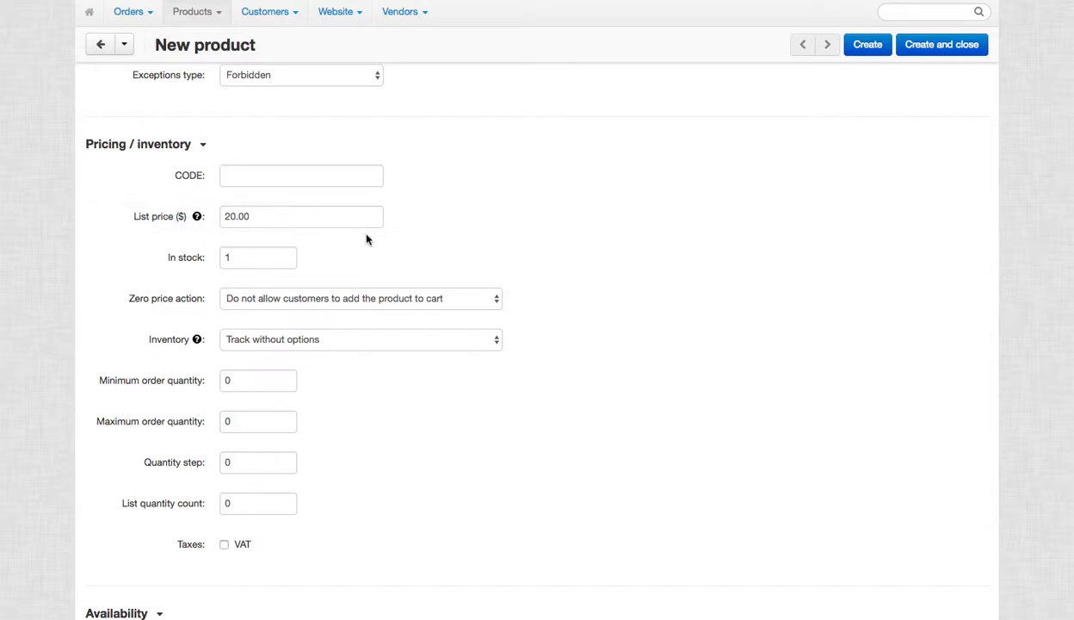
double_click(257, 255)
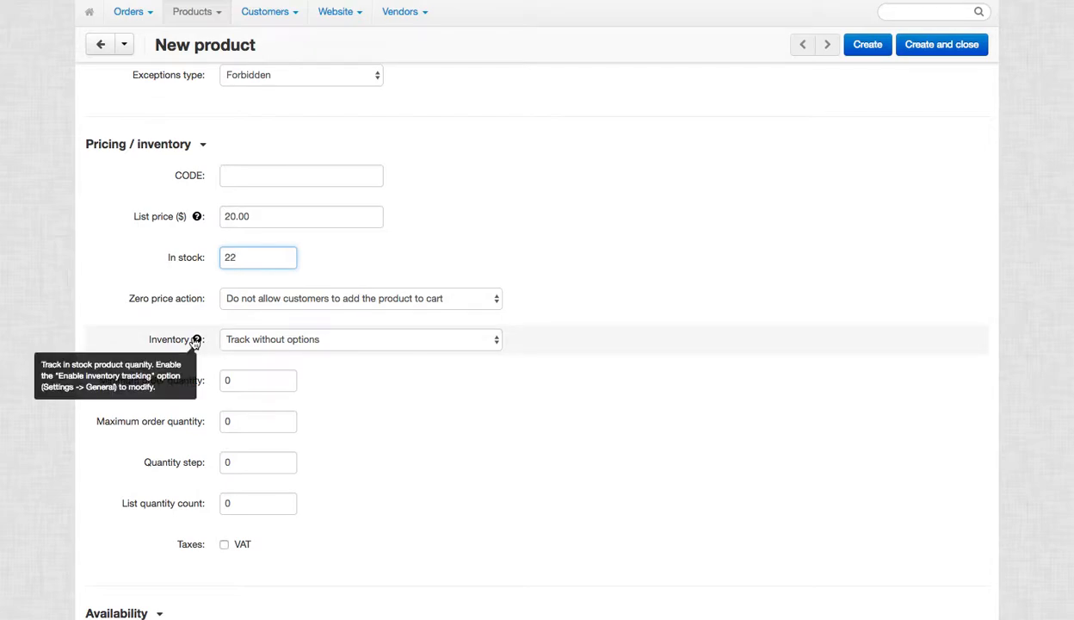
Examine the available inventory tracking options for the product
left_click(303, 340)
left_click(303, 339)
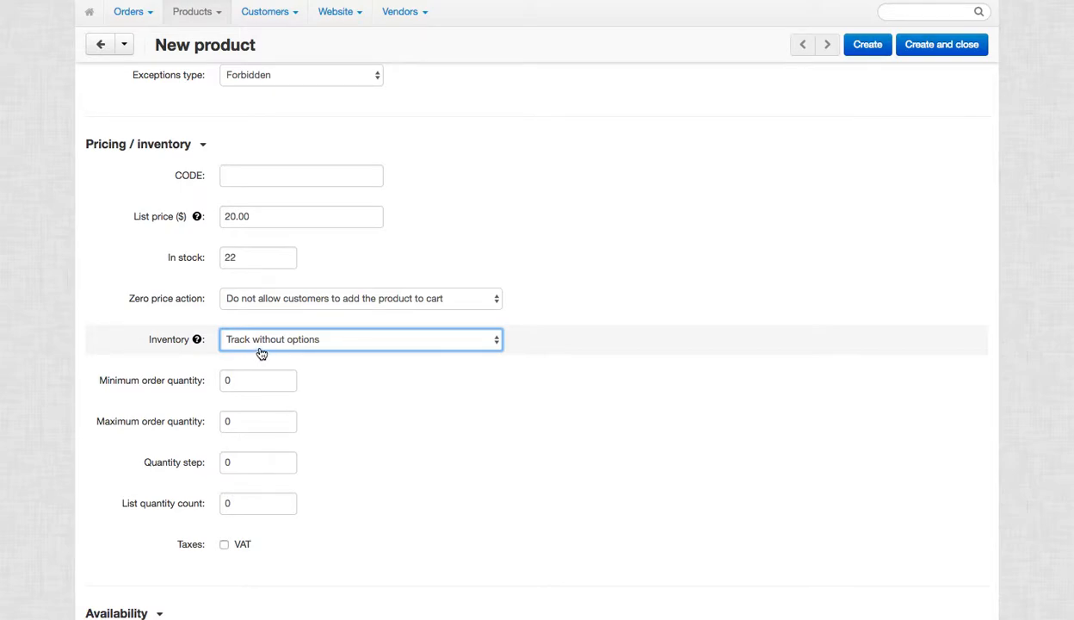
left_click(294, 348)
left_click(295, 347)
left_click(252, 343)
left_click(258, 353)
left_click(338, 342)
left_click(302, 322)
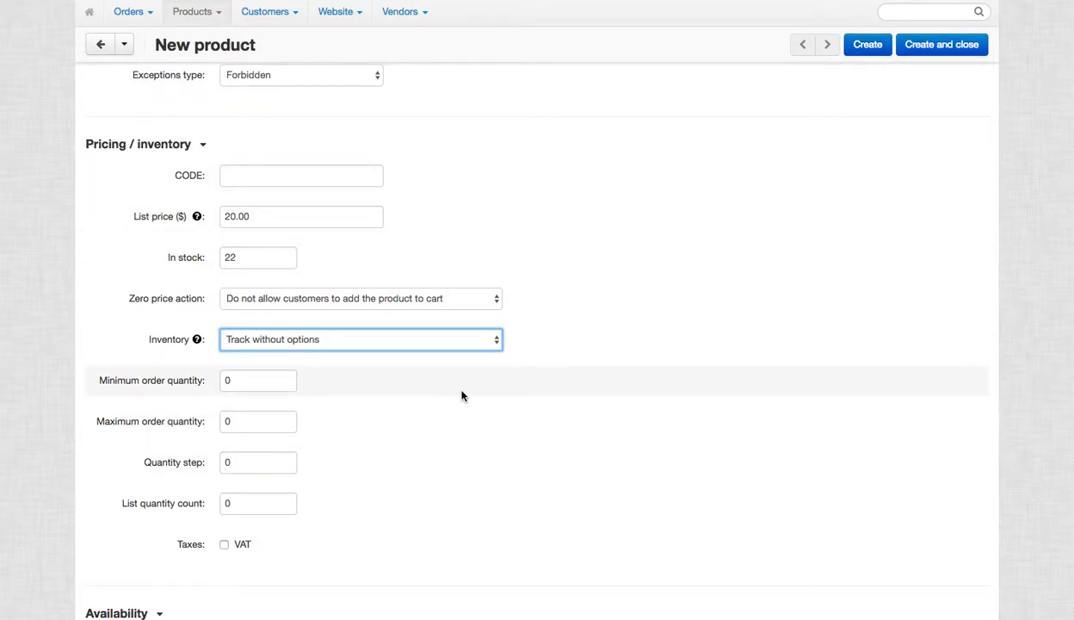
Review the order quantity, tax and availability settings of the new product
scroll(344, 366, "down", 1)
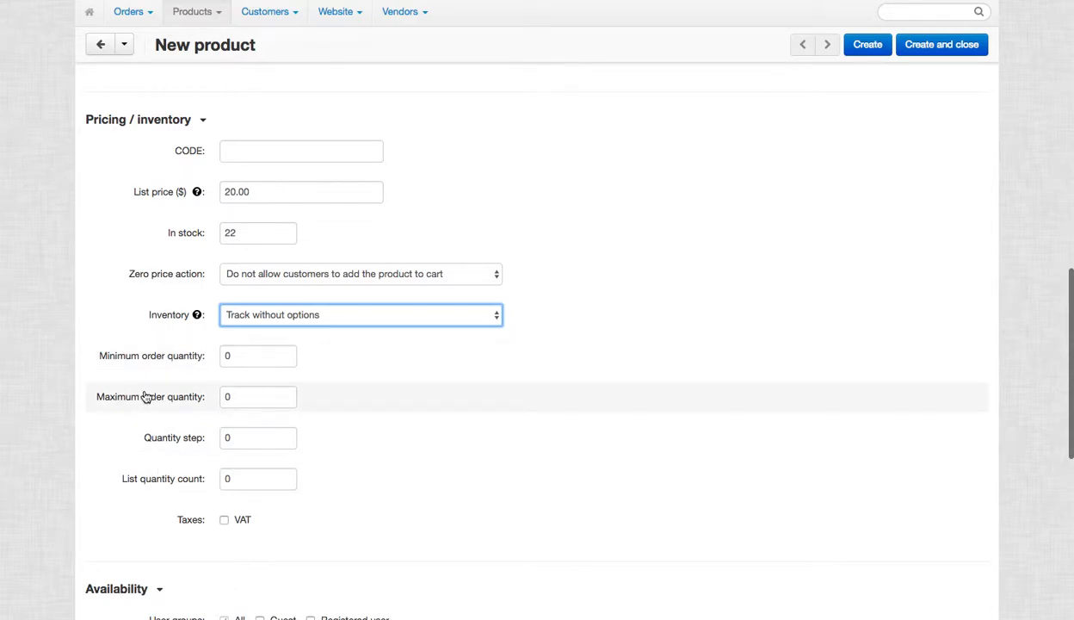
scroll(211, 376, "down", 1)
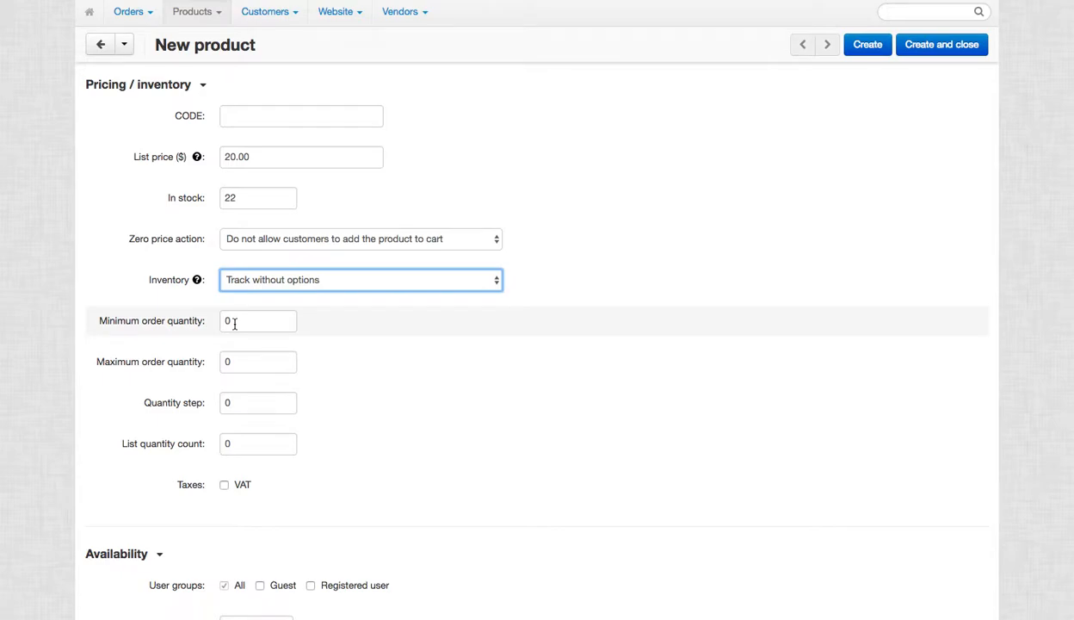
scroll(234, 323, "down", 2)
scroll(249, 289, "down", 3)
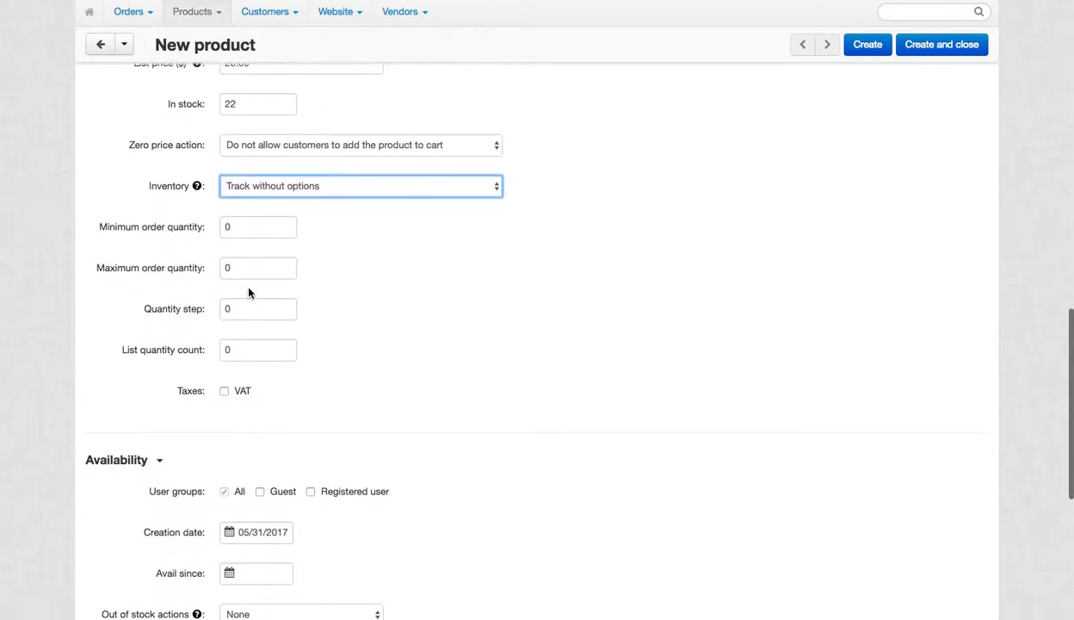
scroll(473, 327, "down", 3)
scroll(517, 331, "down", 1)
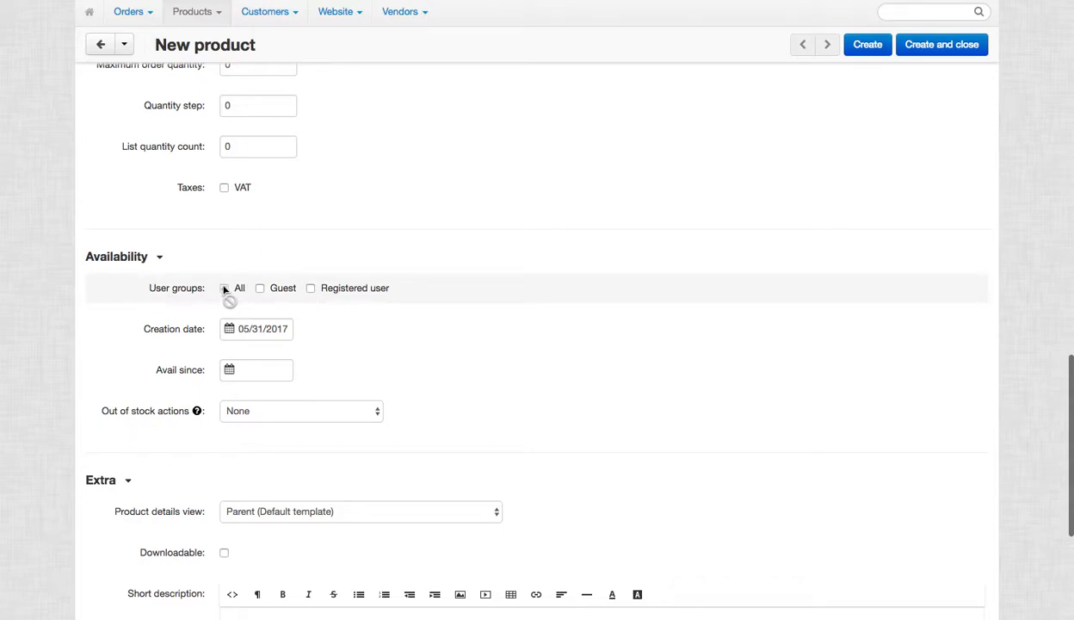
scroll(128, 327, "down", 3)
Try Buy in advance and Sign up for notification as the out-of-stock action, and set it back to None
mouse_move(196, 315)
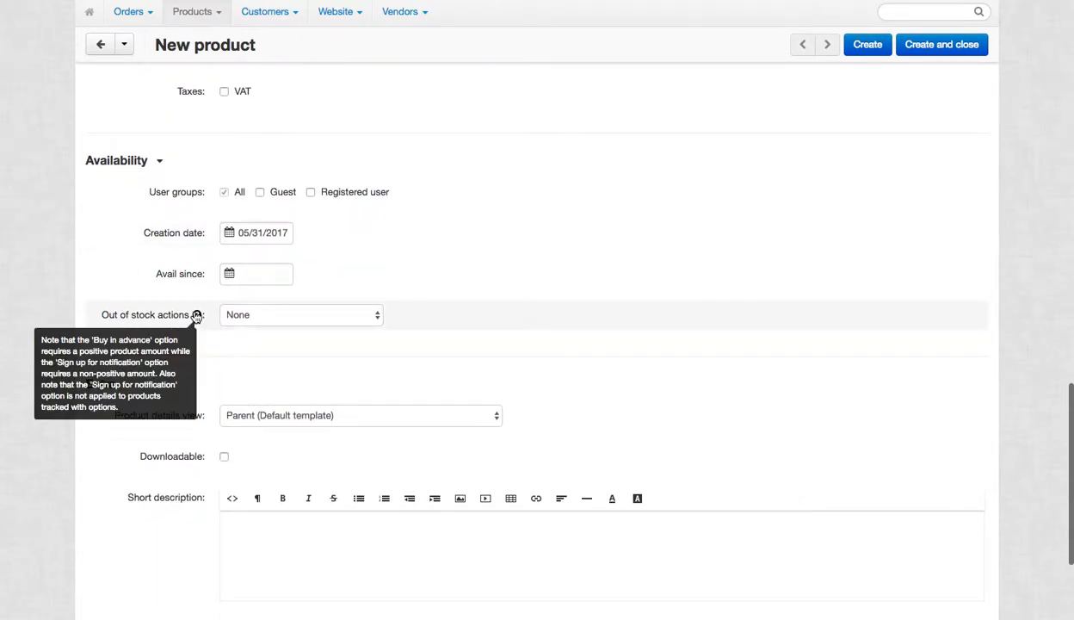
left_click(258, 314)
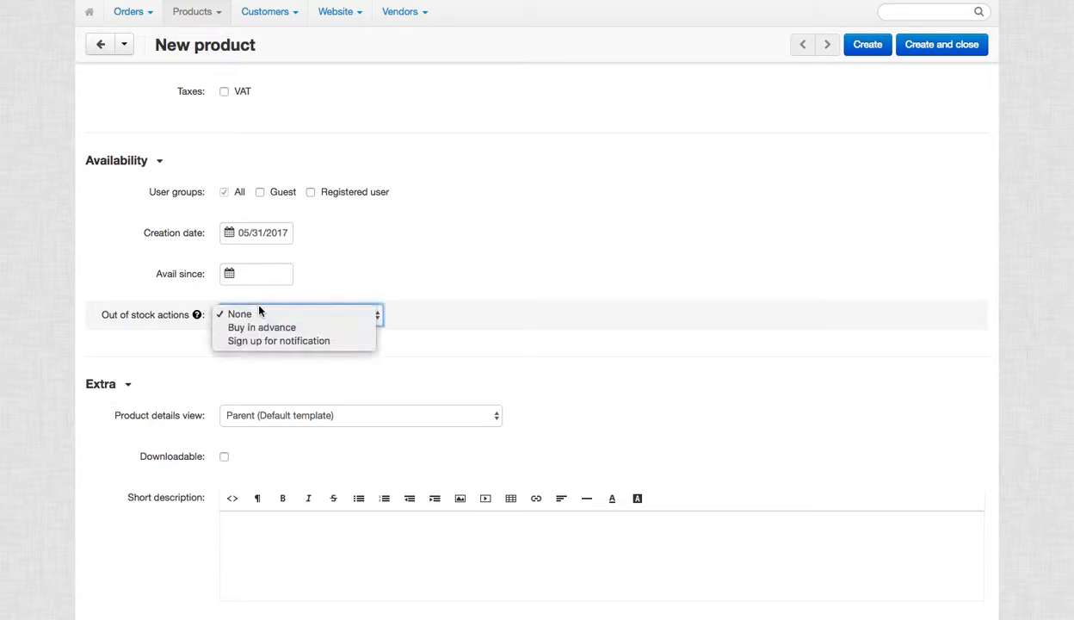
left_click(288, 329)
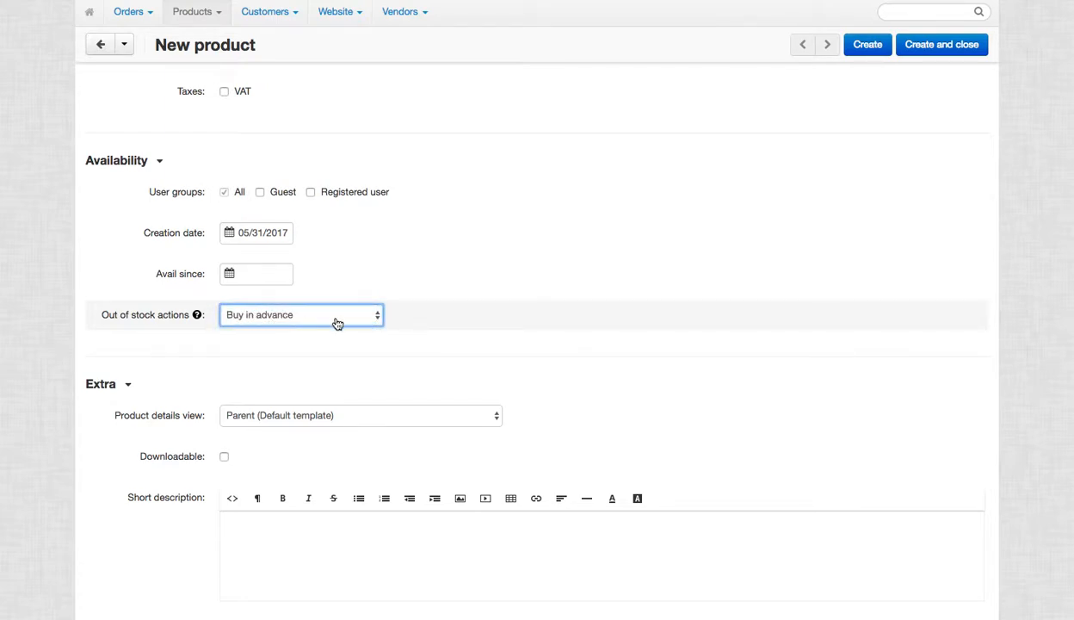
left_click(337, 320)
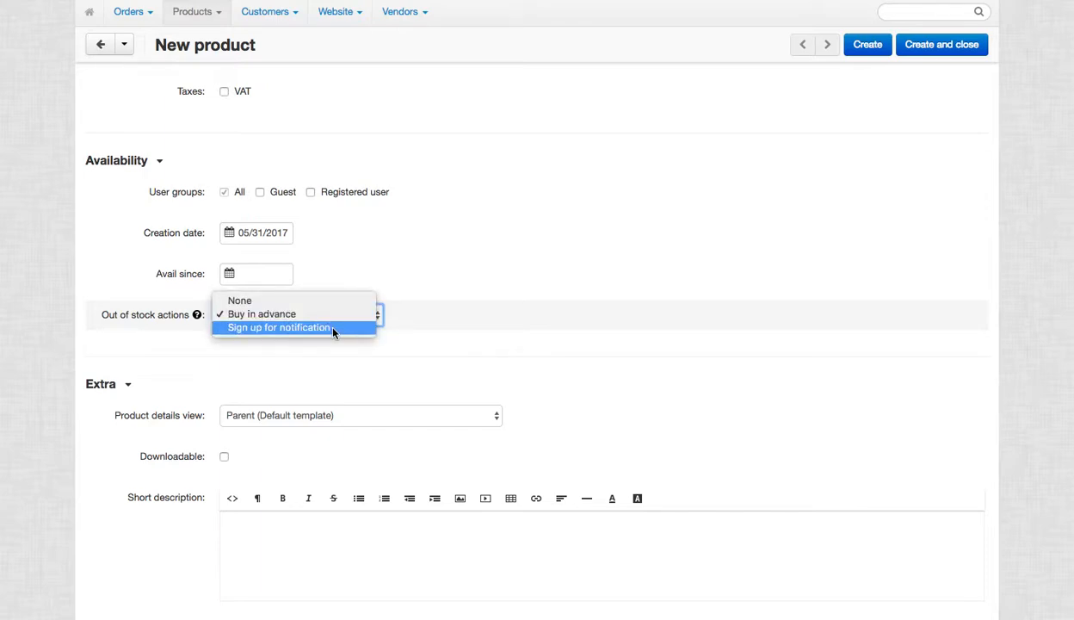
left_click(334, 330)
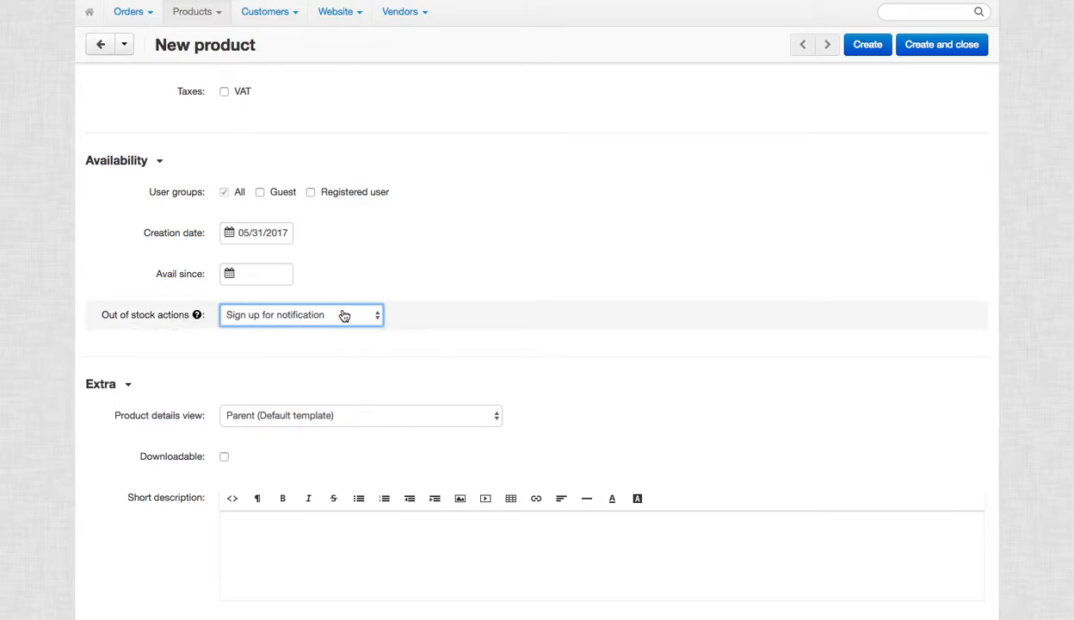
left_click(345, 315)
left_click(328, 288)
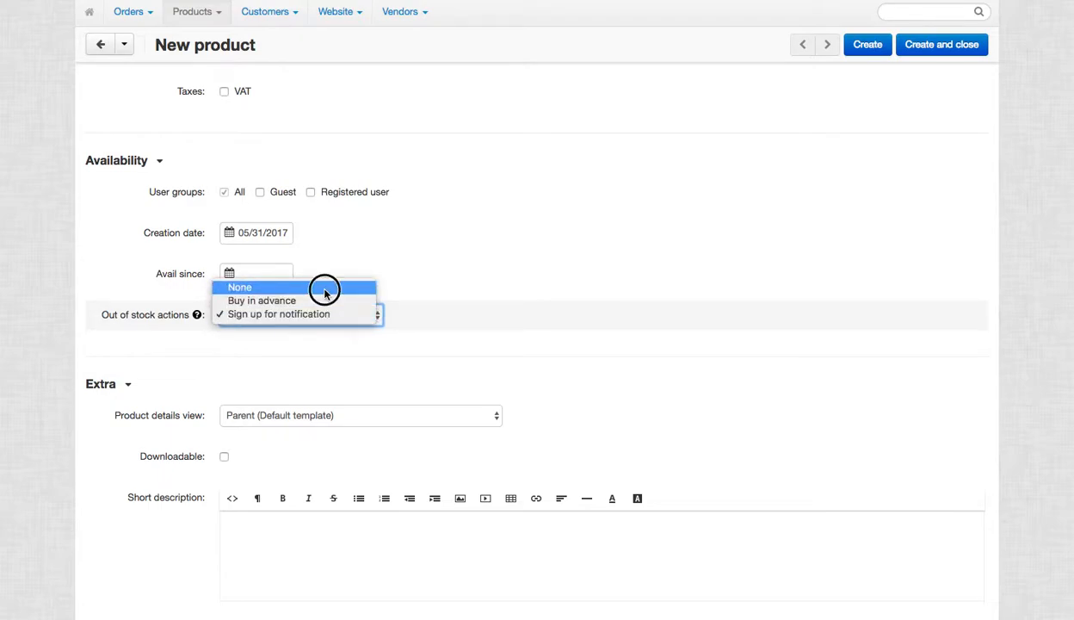
scroll(518, 369, "down", 2)
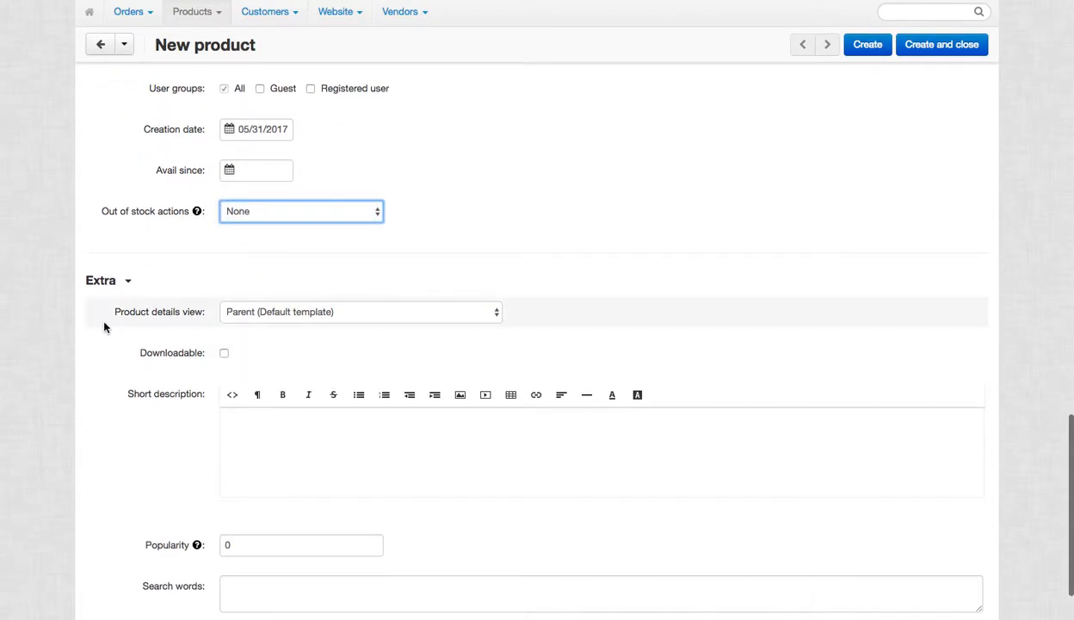
Set the product details view to the *Coolbaby classic product template
left_click(338, 312)
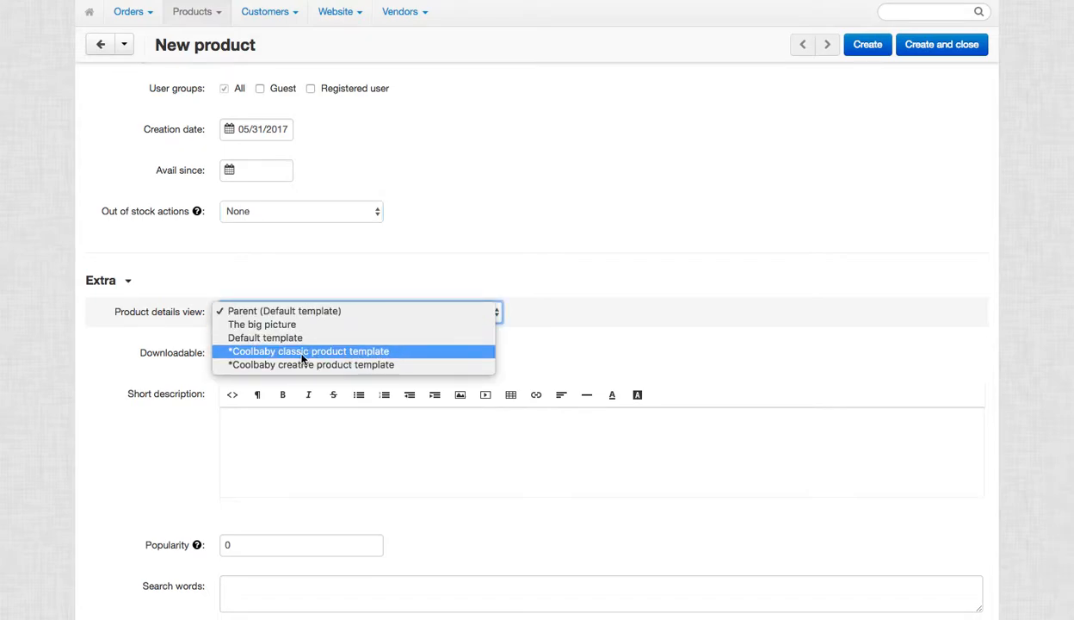
left_click(281, 353)
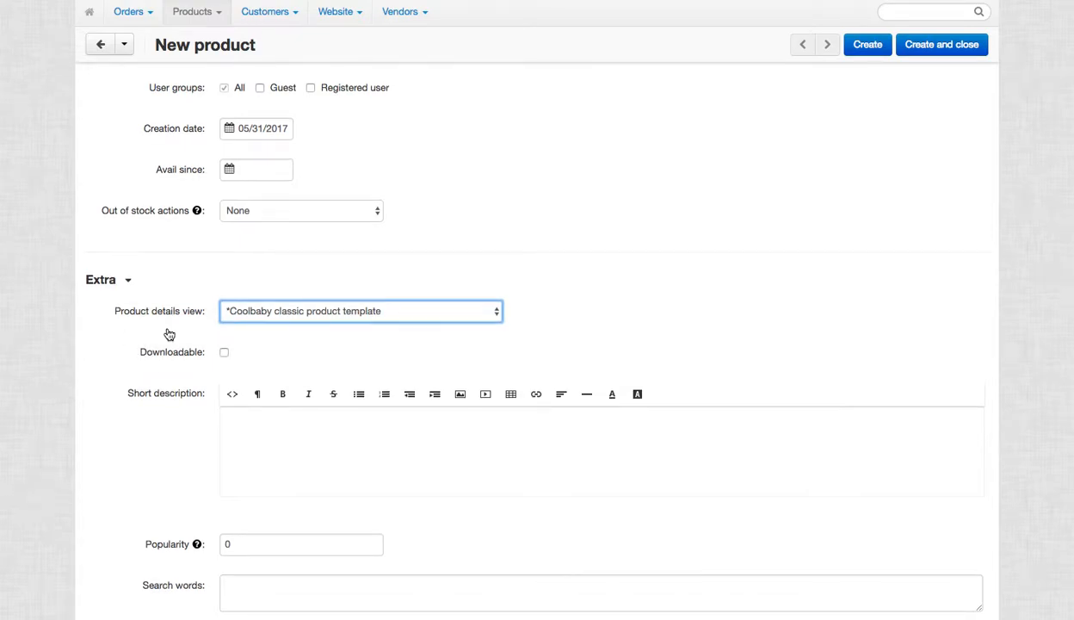
scroll(163, 323, "down", 3)
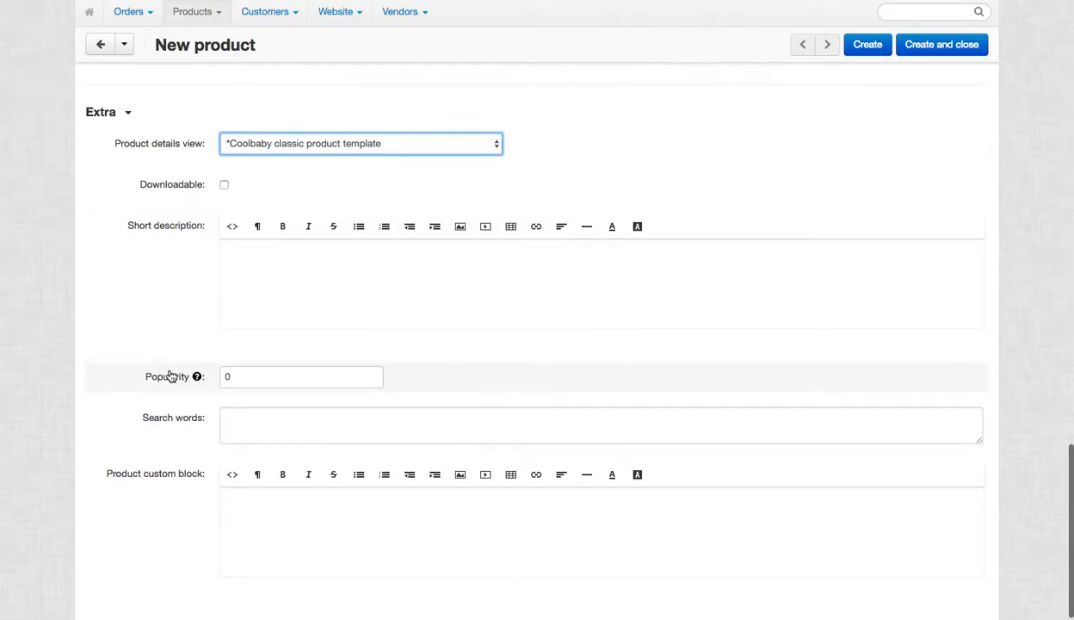
Enter "cvlt nation, danzig, t-shirt, black, white, metal, punk" as the product's search words
scroll(167, 376, "up", 10)
scroll(171, 376, "down", 10)
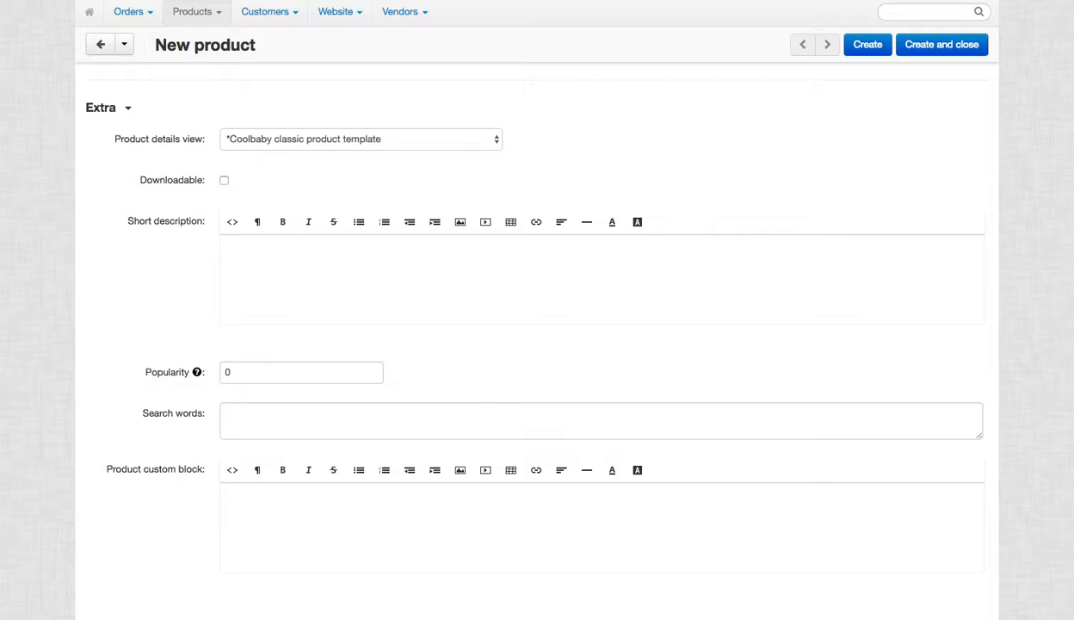
left_click(305, 421)
type("cvlt nation, danzig, t-shirt, black, white, metal, punk")
Create the Am I Demon T-shirt product and keep it open for editing
scroll(581, 355, "up", 1)
scroll(582, 354, "up", 15)
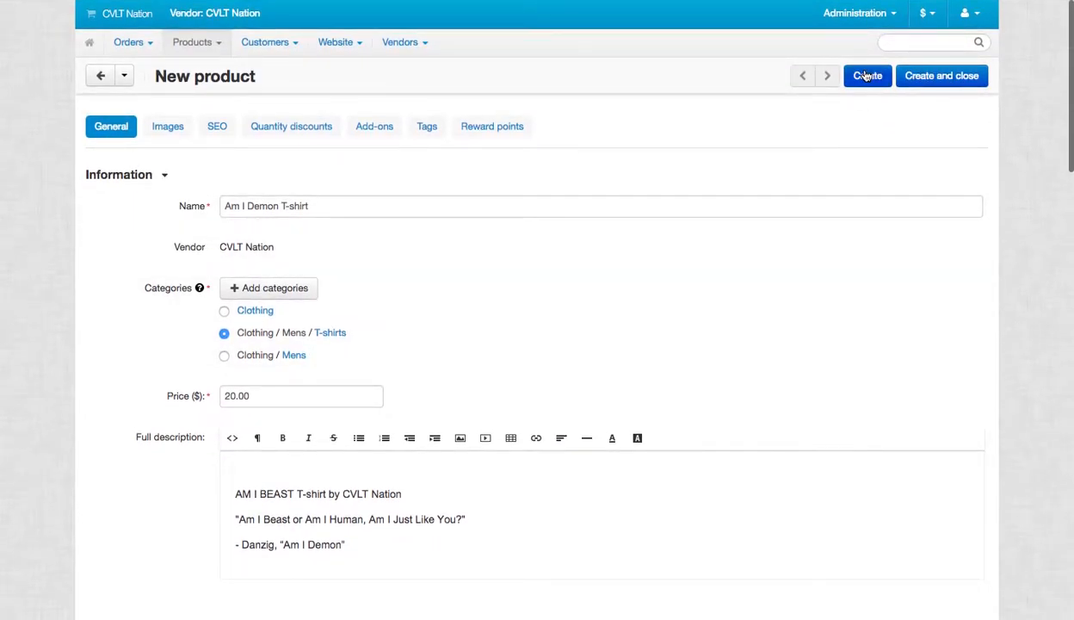
left_click(868, 76)
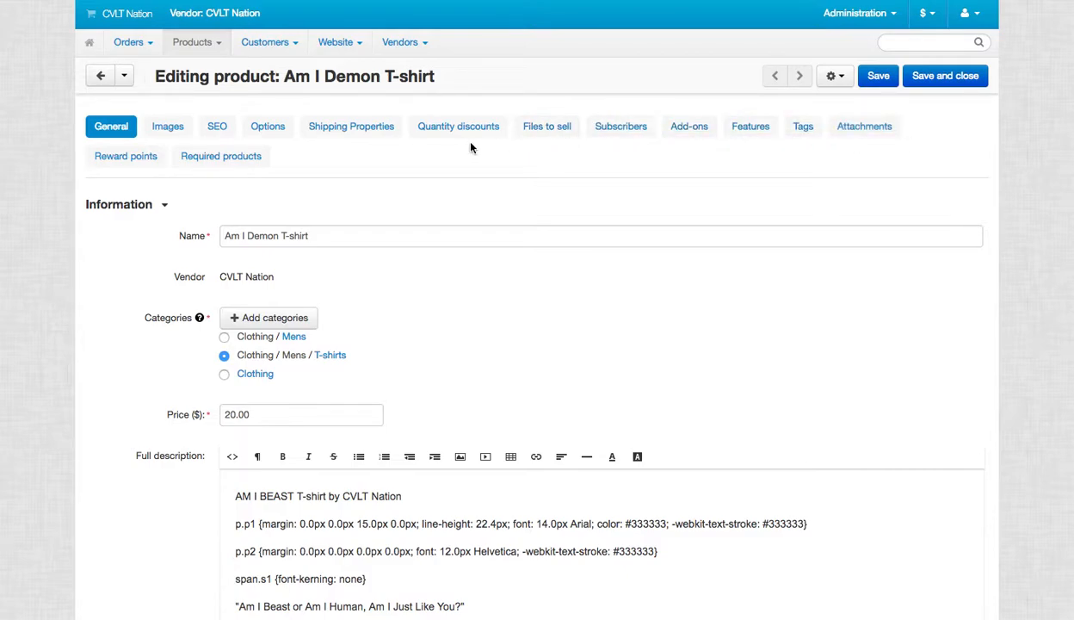
Remove the stray CSS lines from the full description and keep the "Am I Beast or Am I Human" quote as its own paragraph
scroll(147, 274, "down", 3)
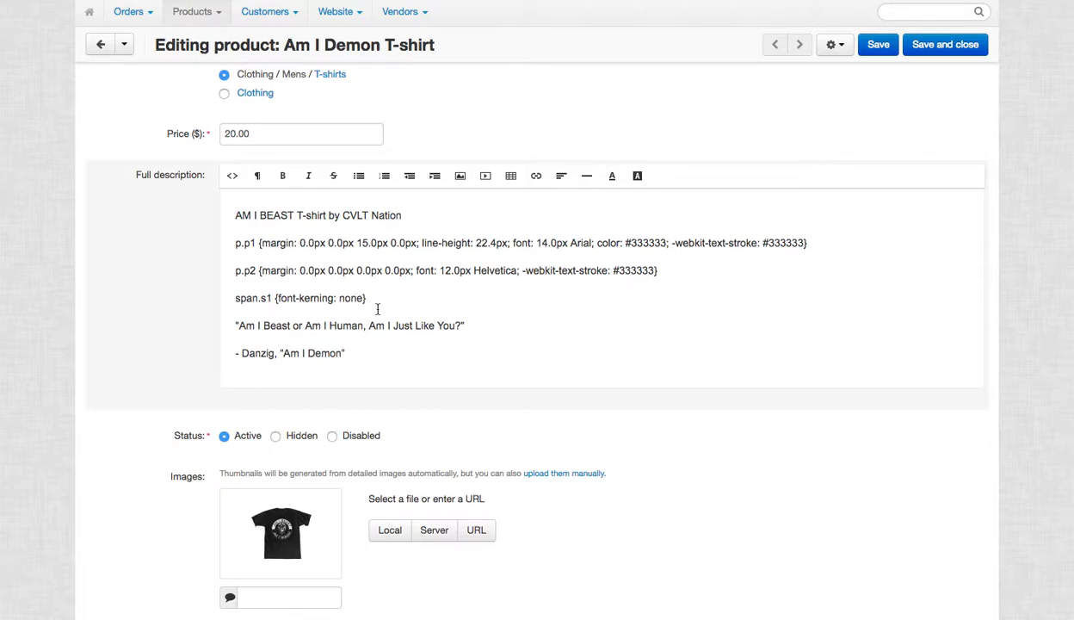
left_click_drag(379, 307, 429, 222)
key("BackSpace")
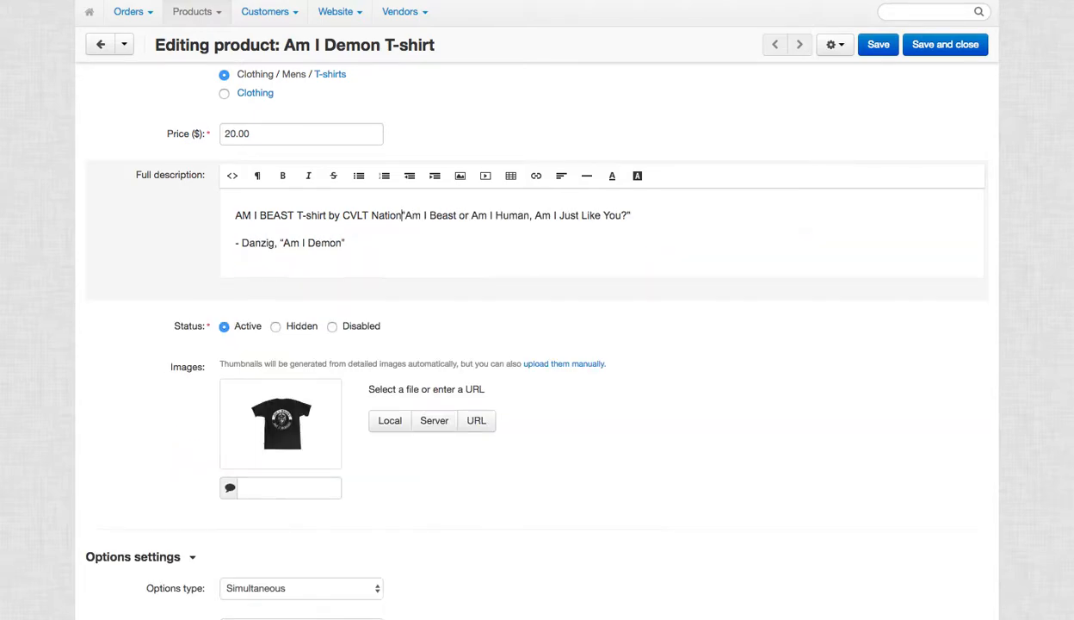
key("Return")
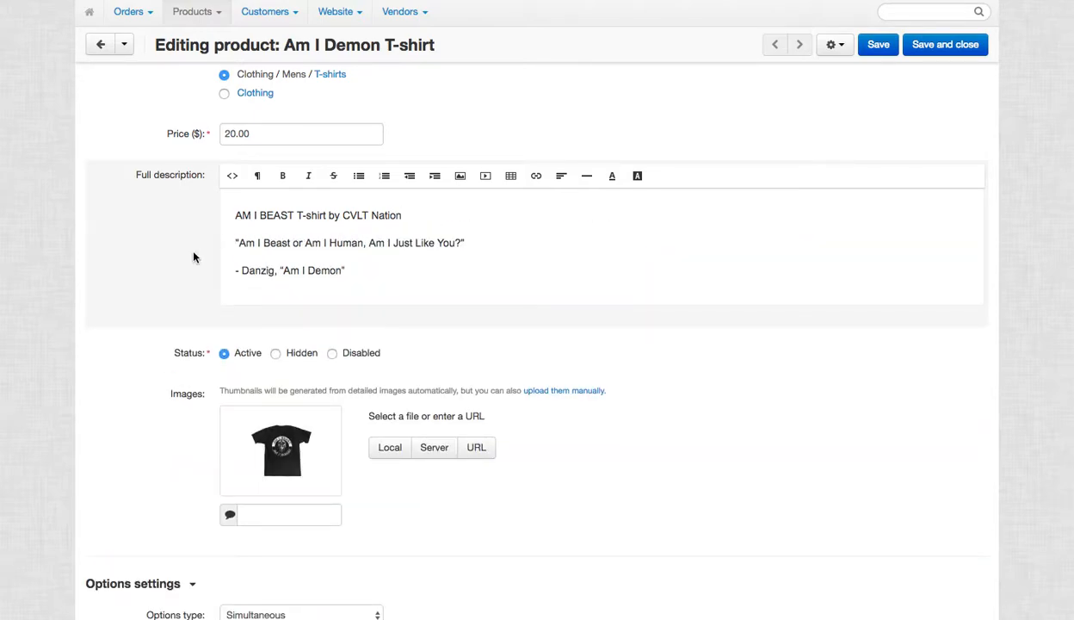
Review the saved product's options, pricing and inventory settings, keeping the inventory on Track without options
scroll(126, 298, "down", 1)
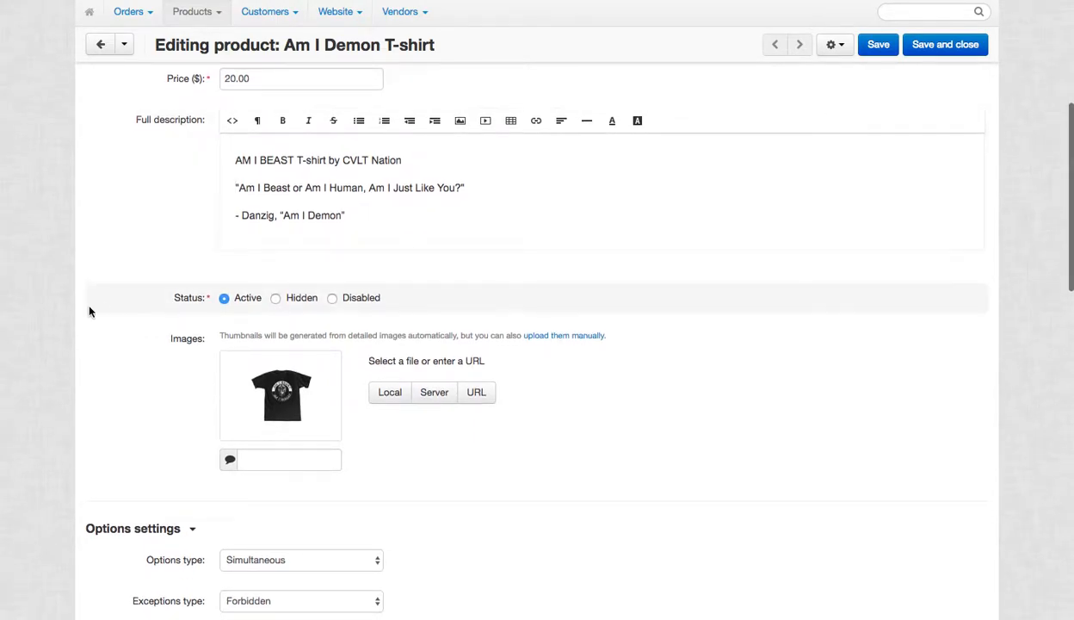
scroll(112, 252, "down", 10)
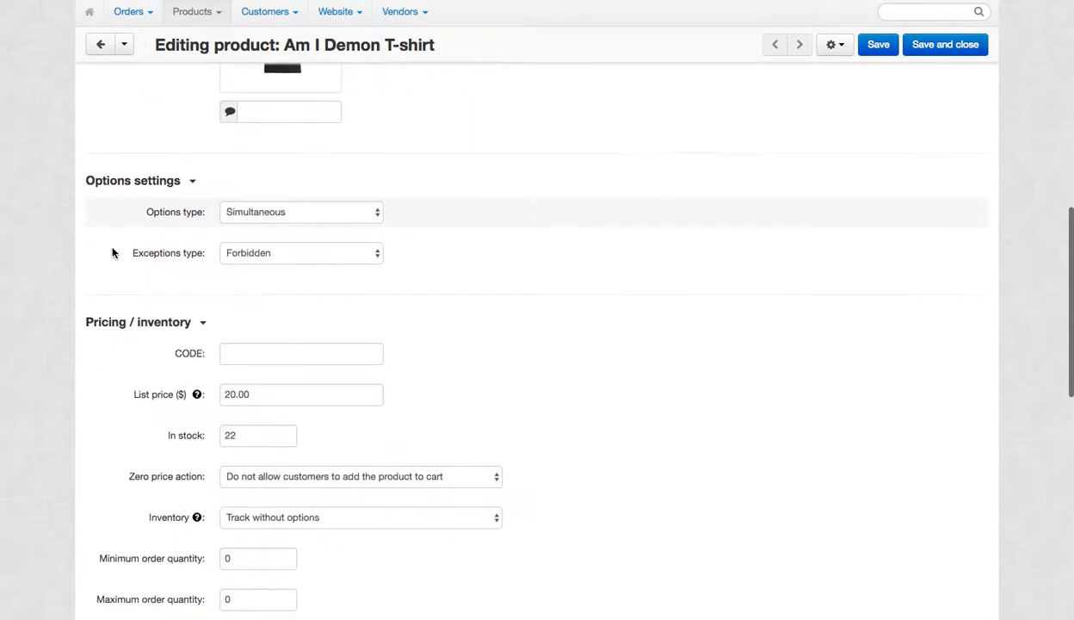
scroll(113, 252, "down", 4)
scroll(112, 249, "up", 2)
mouse_move(196, 218)
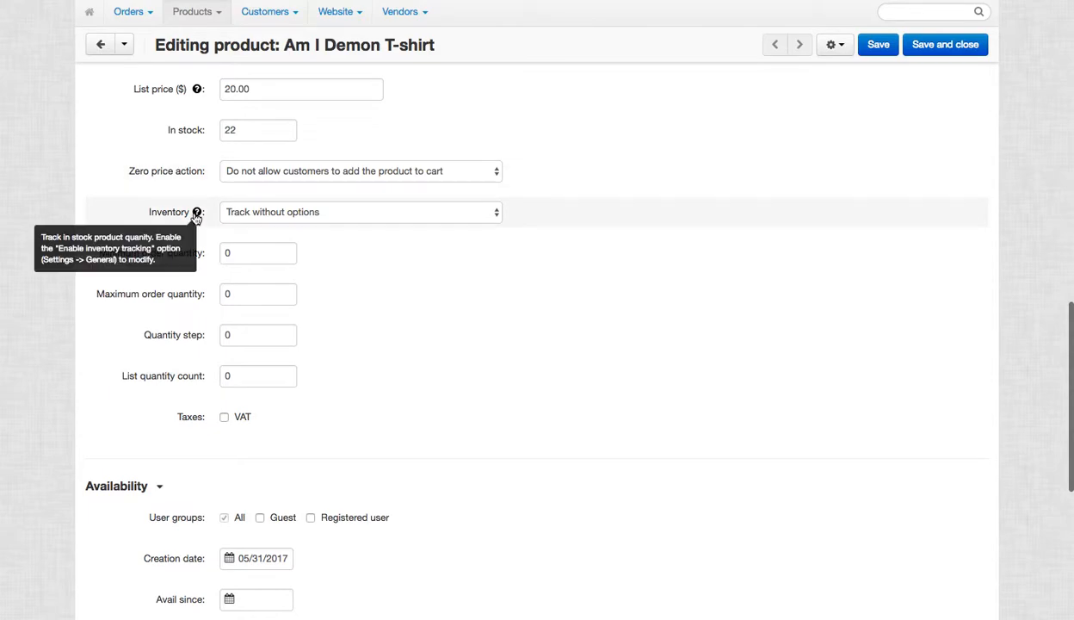
left_click(259, 212)
left_click(263, 211)
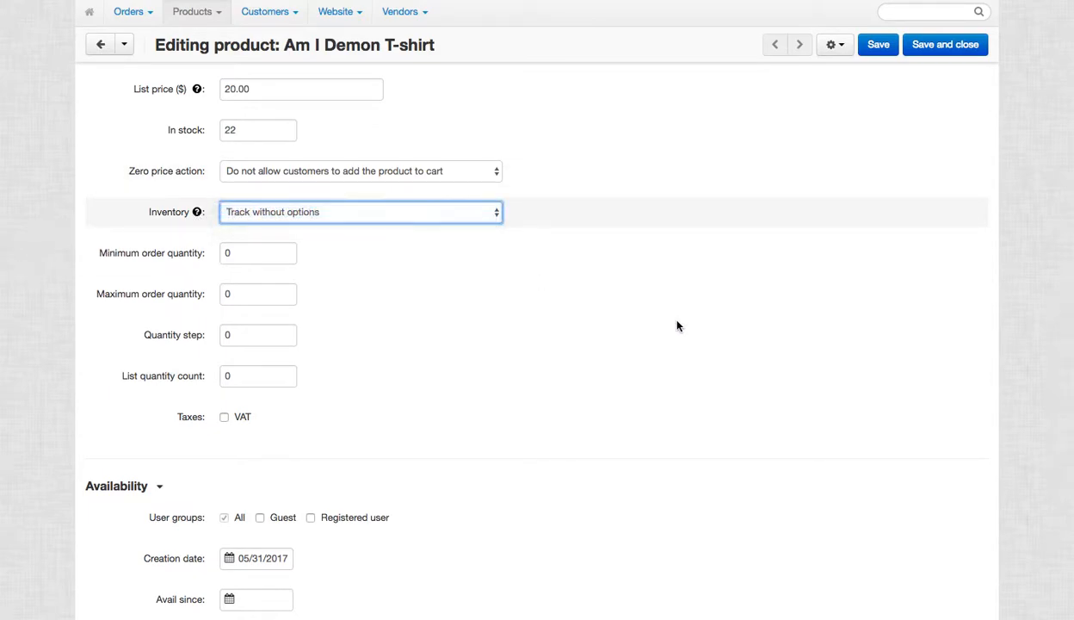
Add the global option Size to the product's options without applying it as a link
scroll(673, 327, "up", 8)
scroll(673, 332, "up", 3)
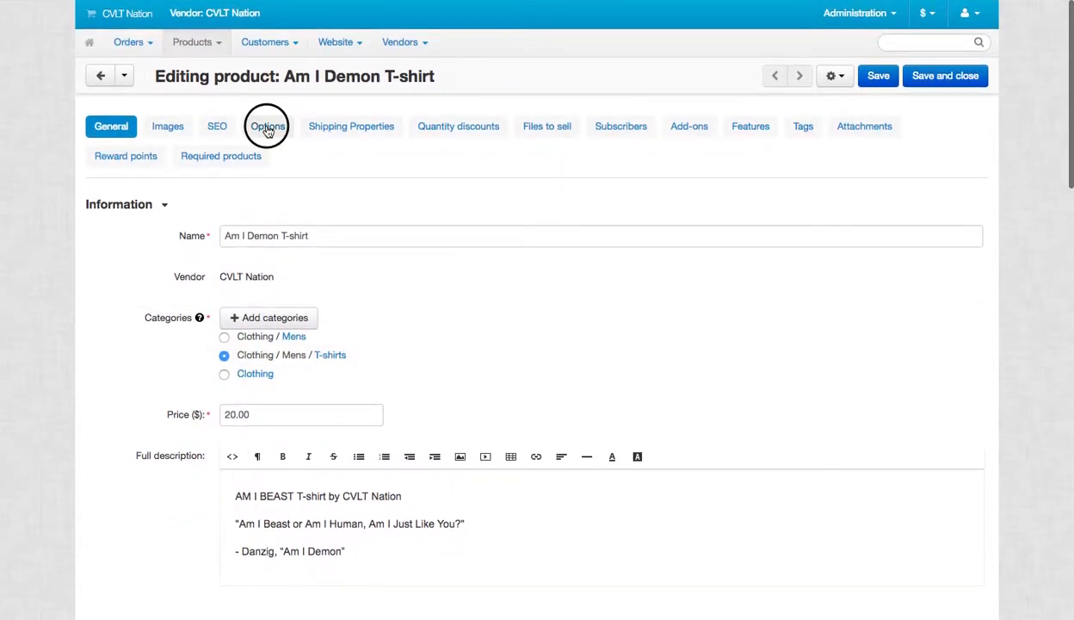
left_click(268, 129)
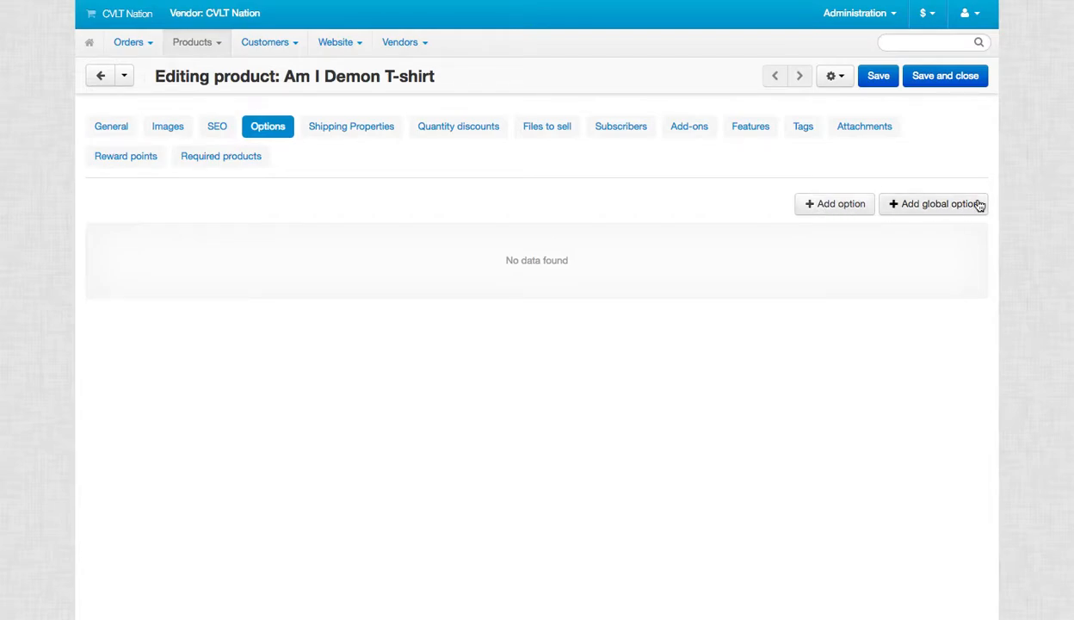
left_click(947, 213)
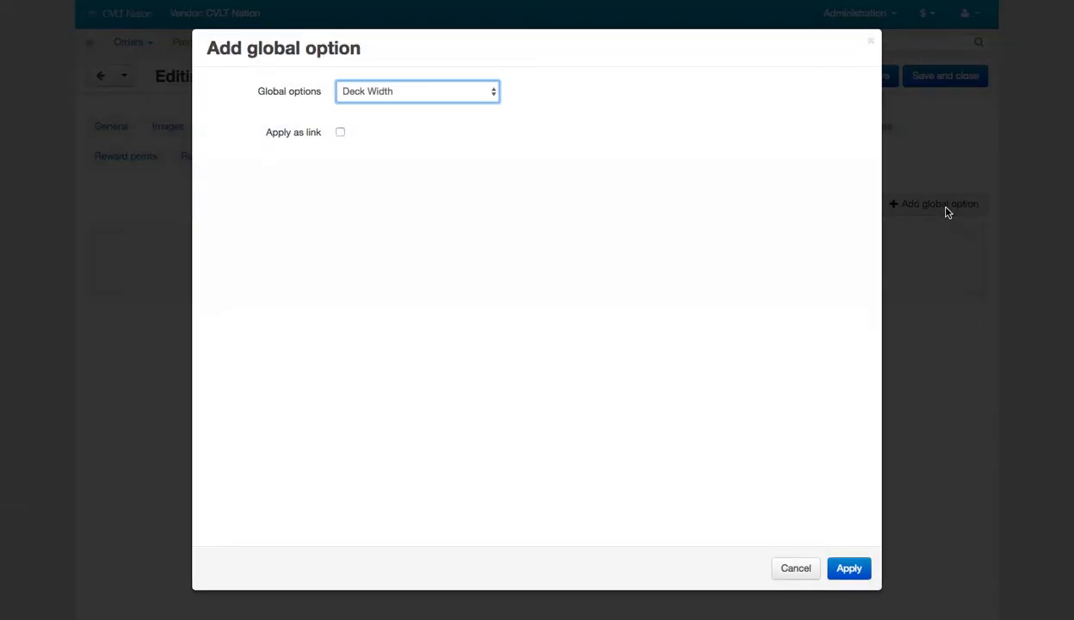
left_click(414, 91)
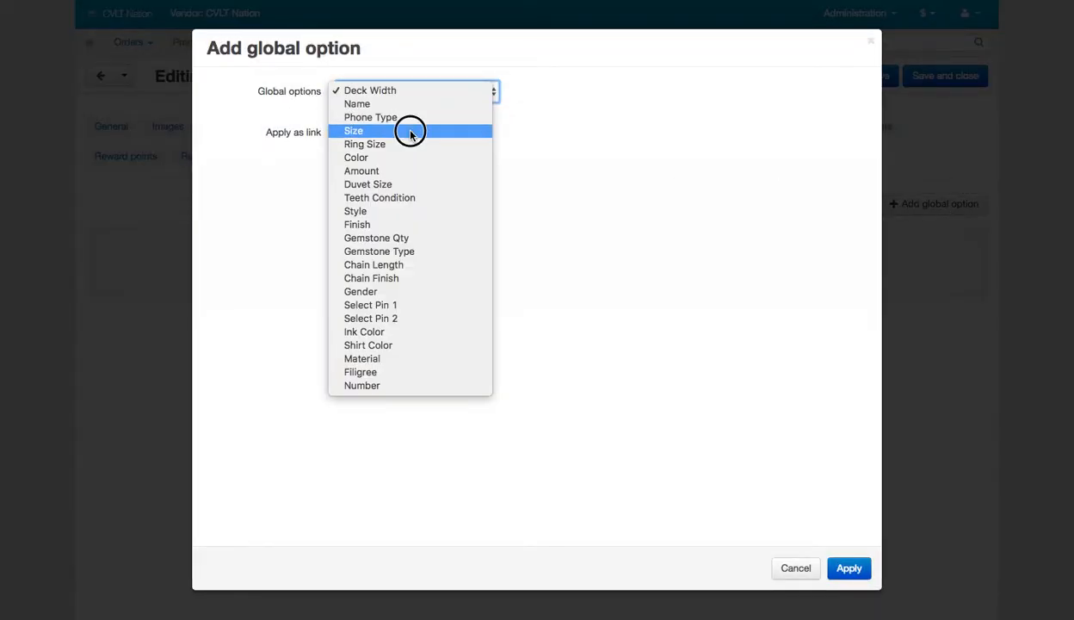
key("Escape")
left_click(410, 132)
left_click(849, 568)
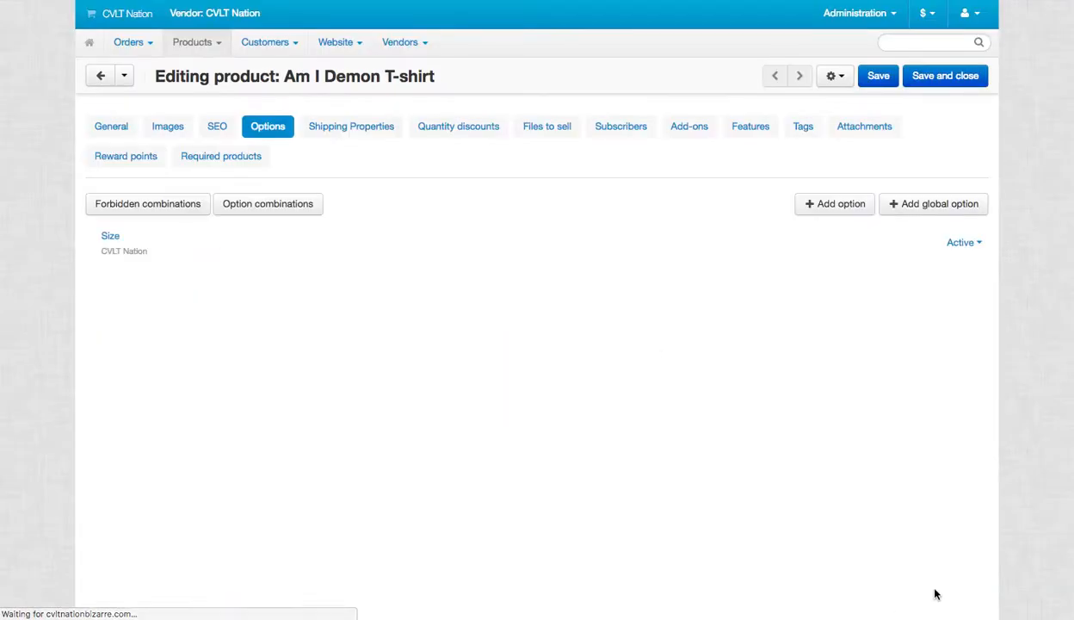
Add the global option Color to the product's options without applying it as a link
left_click(940, 203)
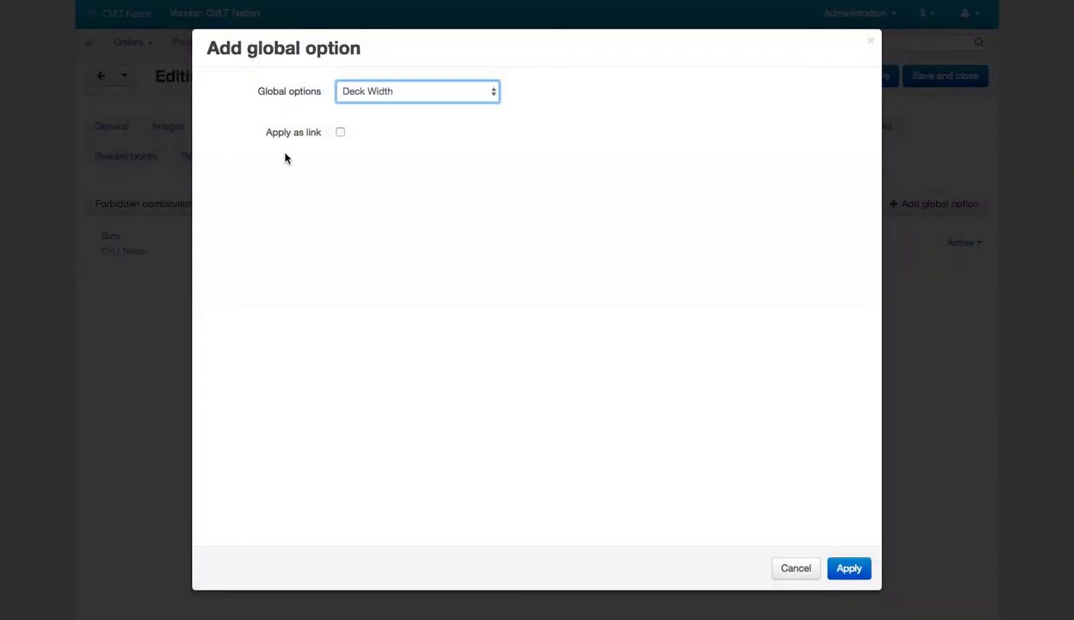
left_click(382, 95)
left_click(366, 159)
left_click(846, 570)
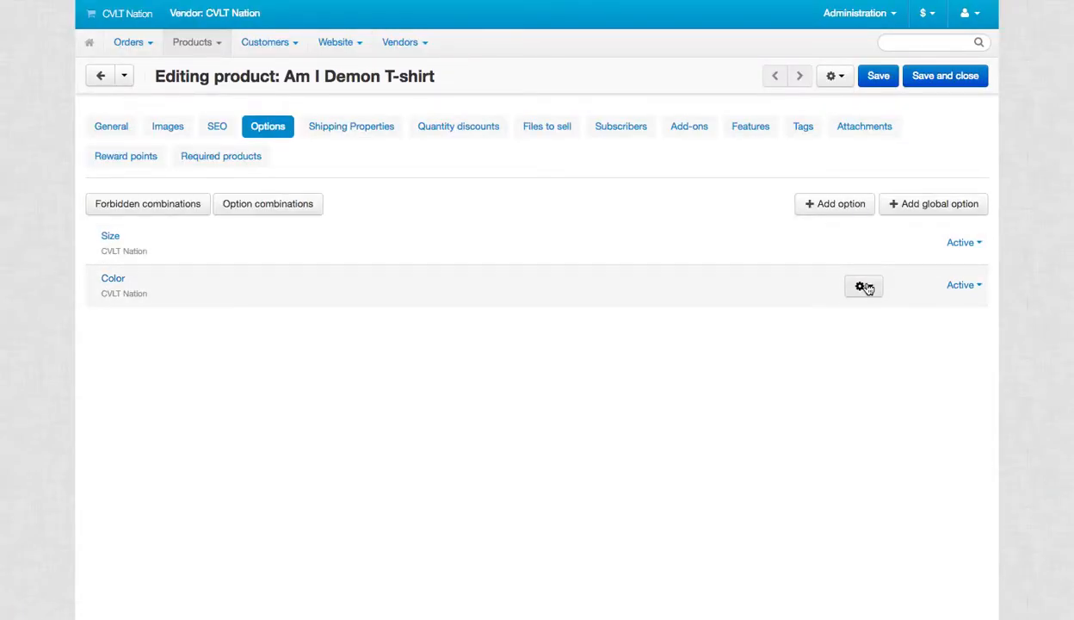
Open the product's Color option for editing and enable Inventory for it
left_click(114, 280)
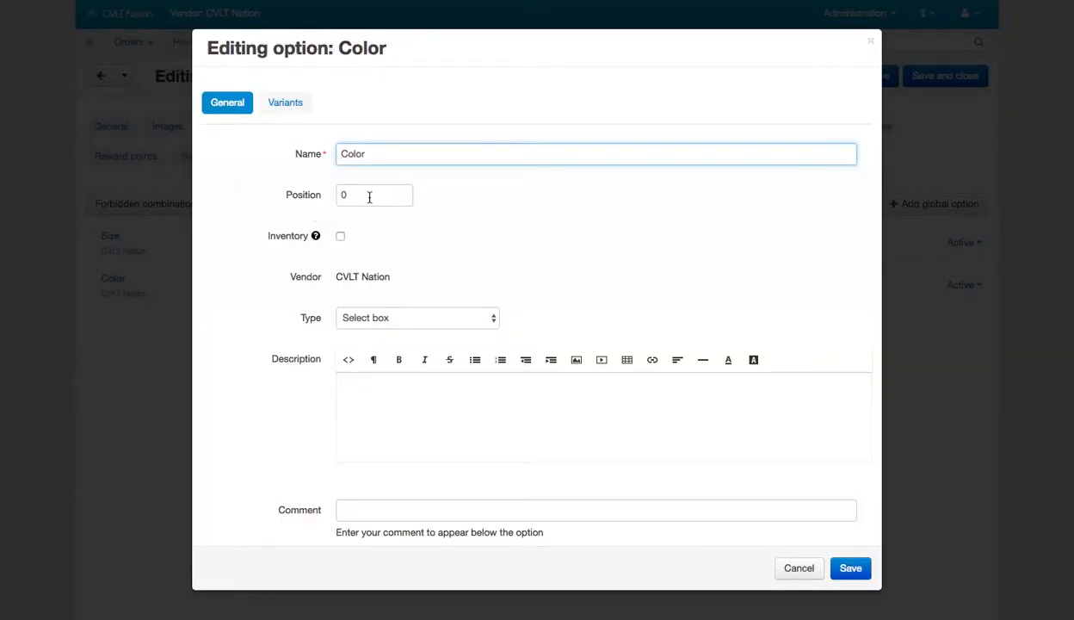
left_click(369, 197)
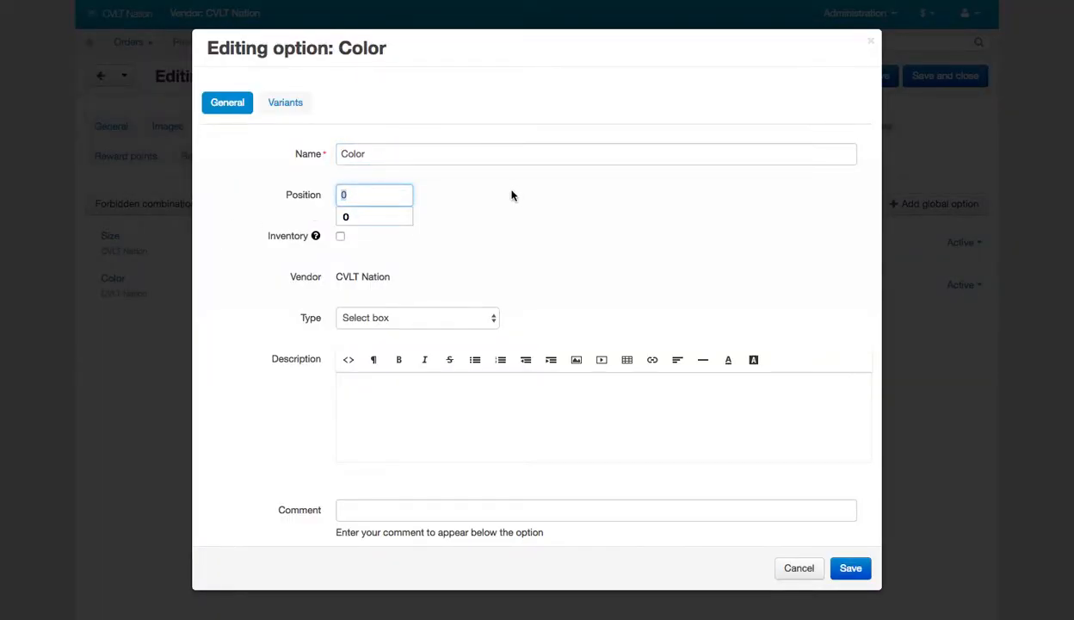
mouse_move(317, 236)
left_click(339, 237)
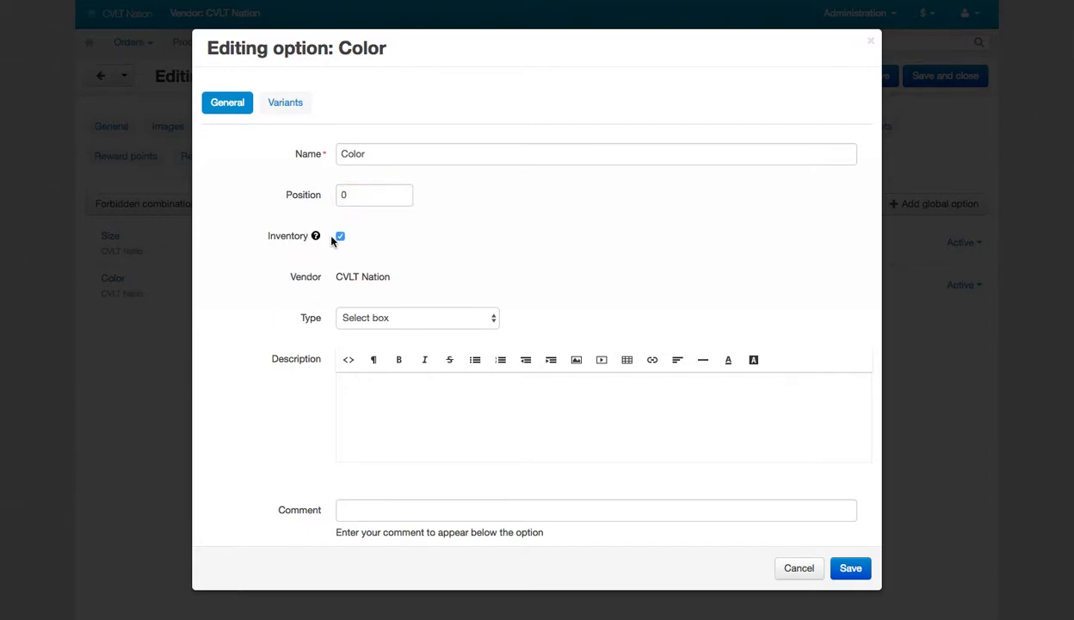
mouse_move(316, 244)
scroll(230, 351, "down", 3)
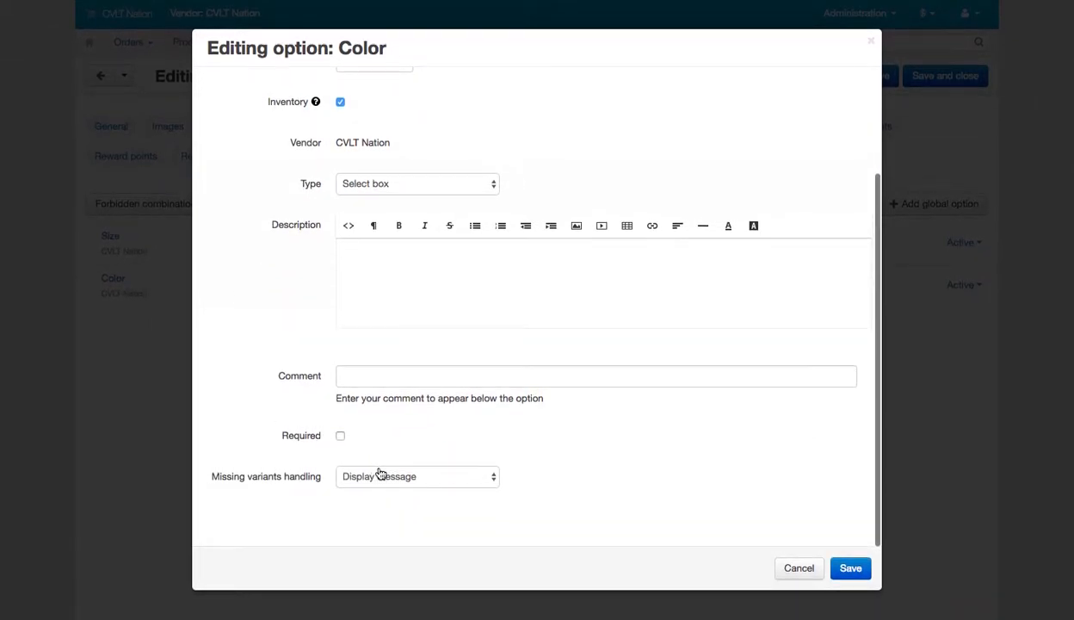
scroll(253, 449, "up", 3)
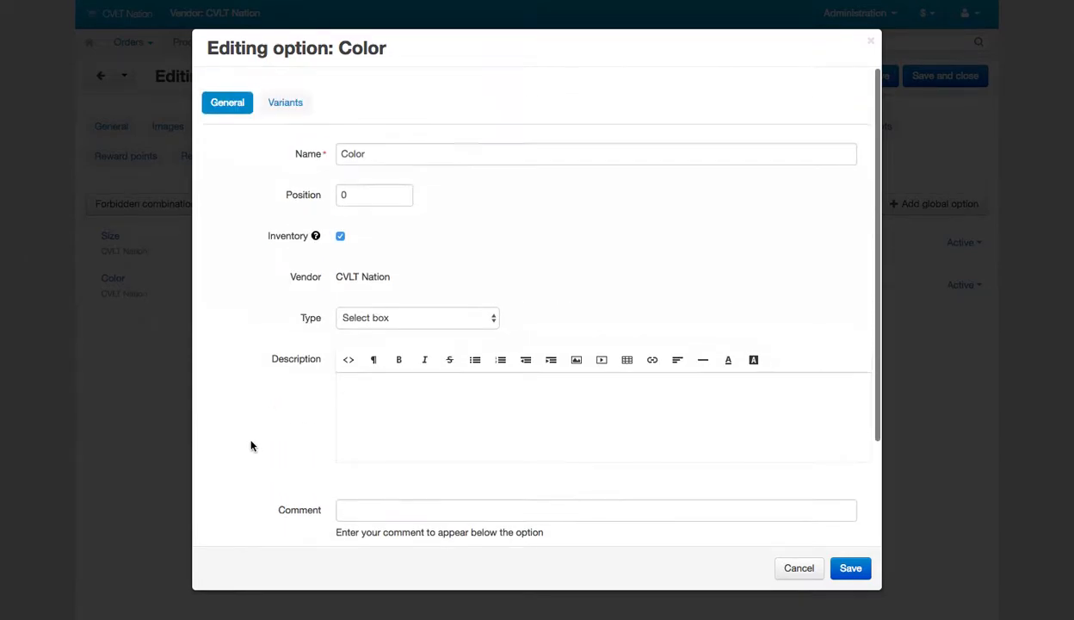
Mark the first eleven Color variants for removal, from Rainbow Moonstone through Opaque Red
left_click(290, 106)
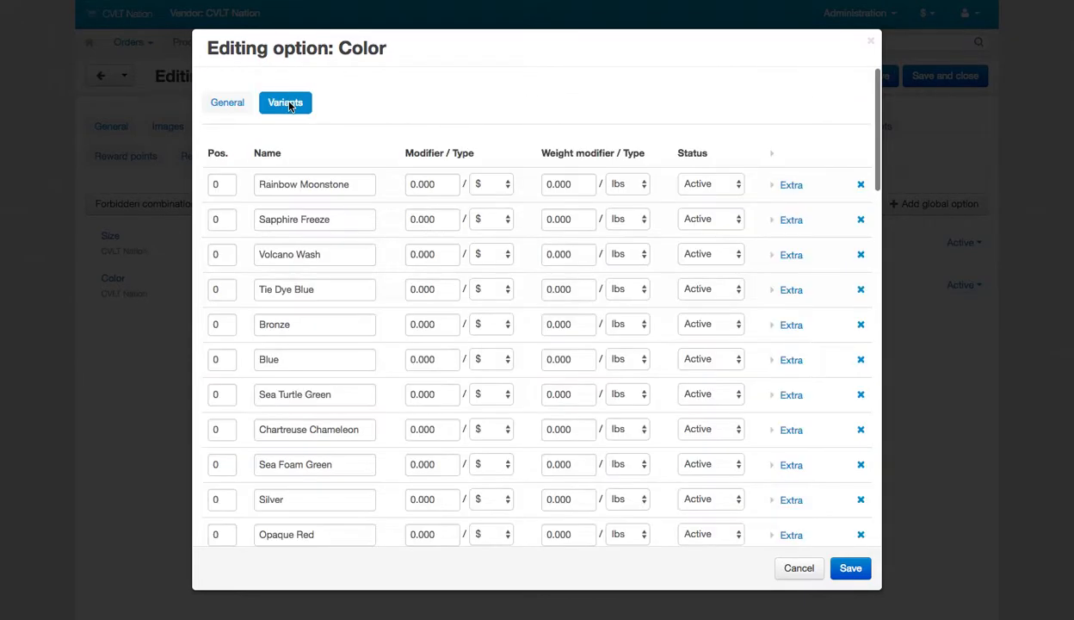
left_click(861, 185)
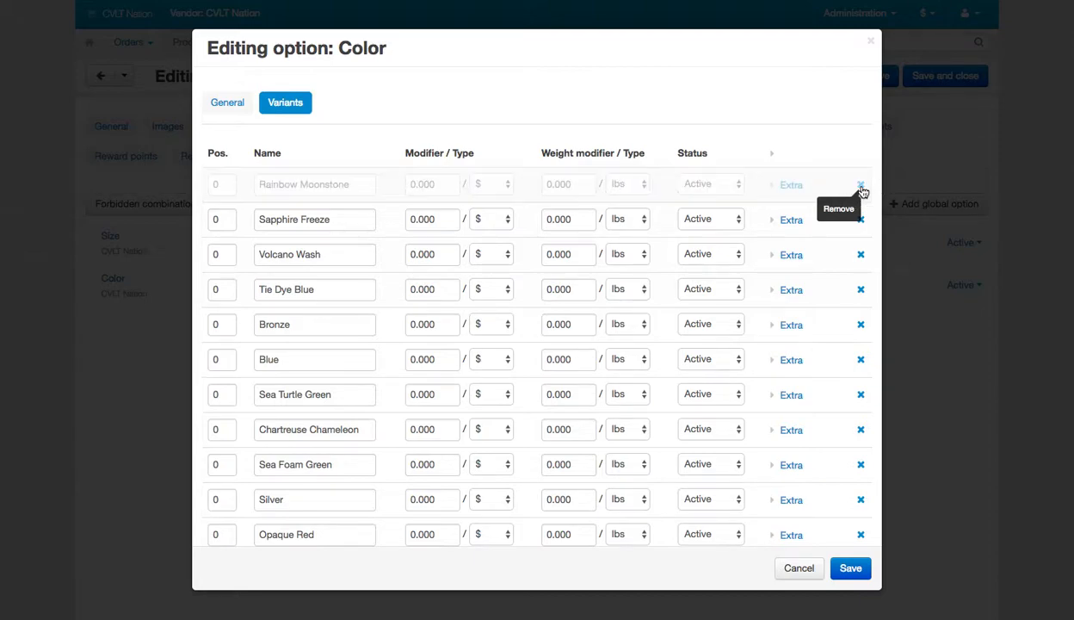
left_click(861, 220)
left_click(860, 254)
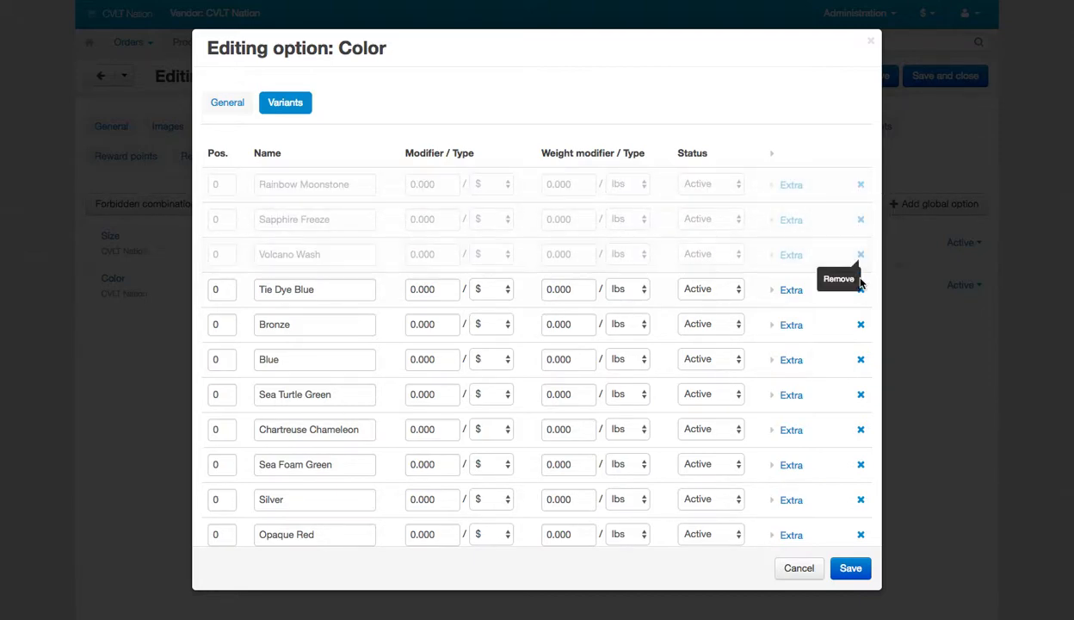
left_click(860, 289)
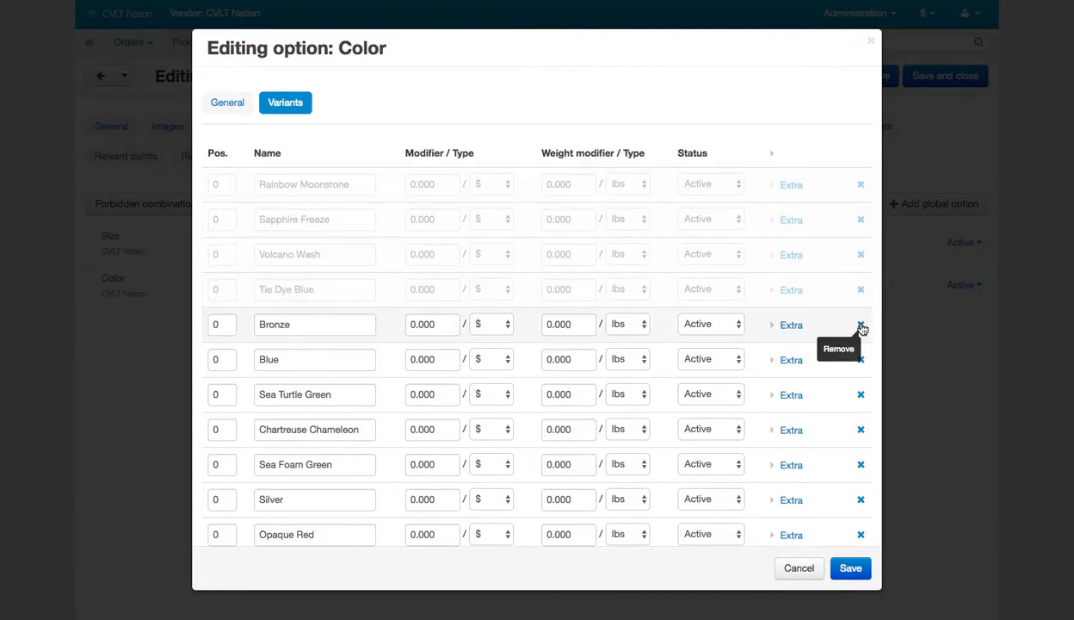
left_click(861, 324)
left_click(861, 360)
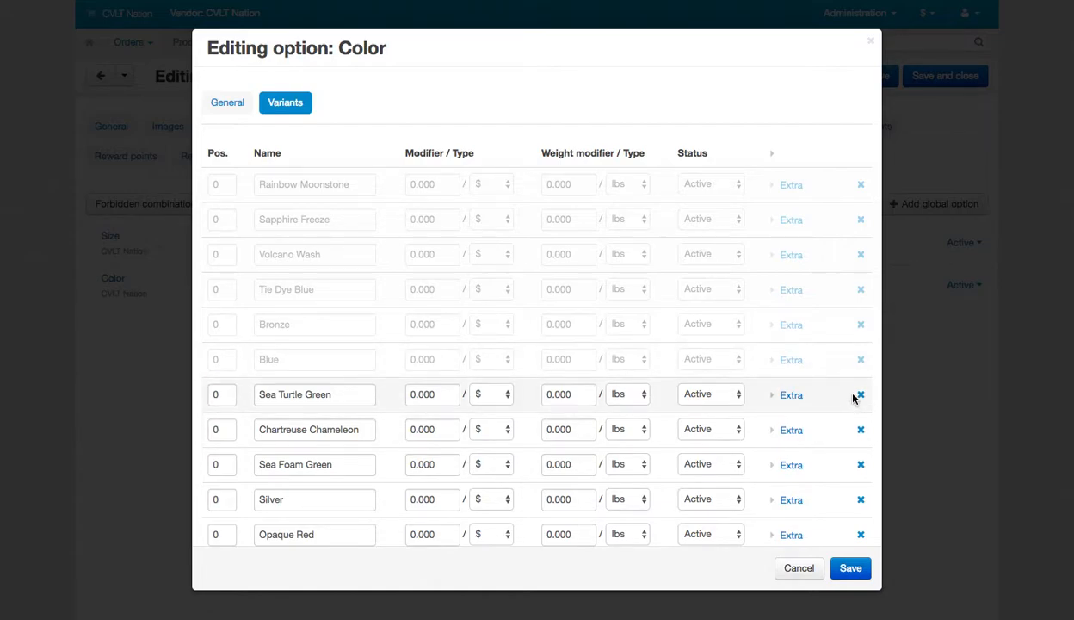
left_click(861, 395)
left_click(860, 429)
left_click(860, 464)
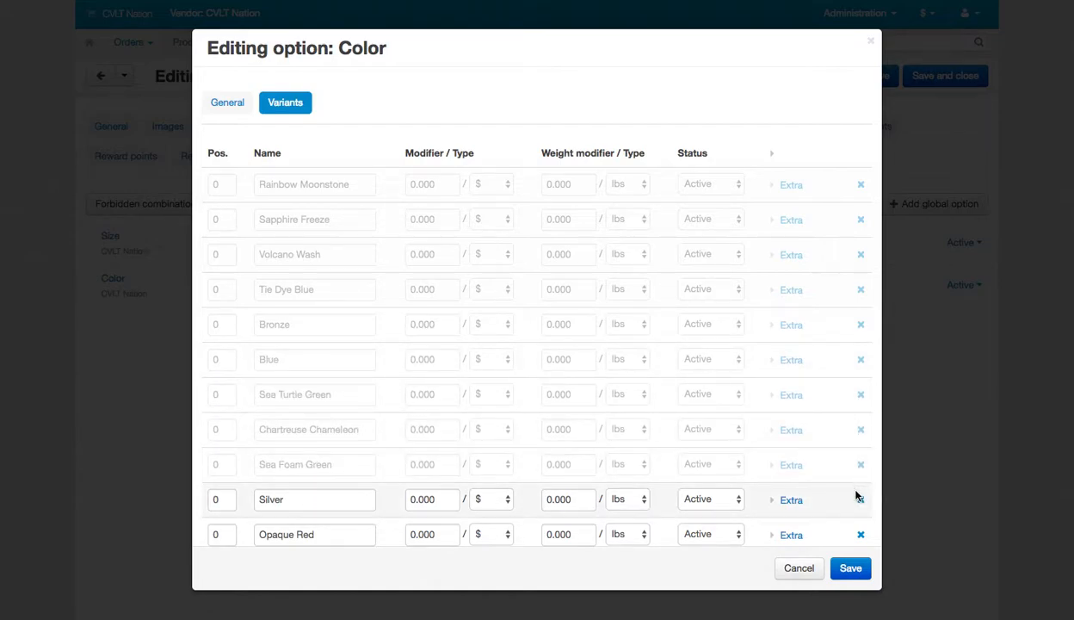
left_click(860, 500)
left_click(860, 537)
Mark the eight consecutive Color variants from Grey through Clear for removal, above the first Black variant
scroll(835, 446, "down", 6)
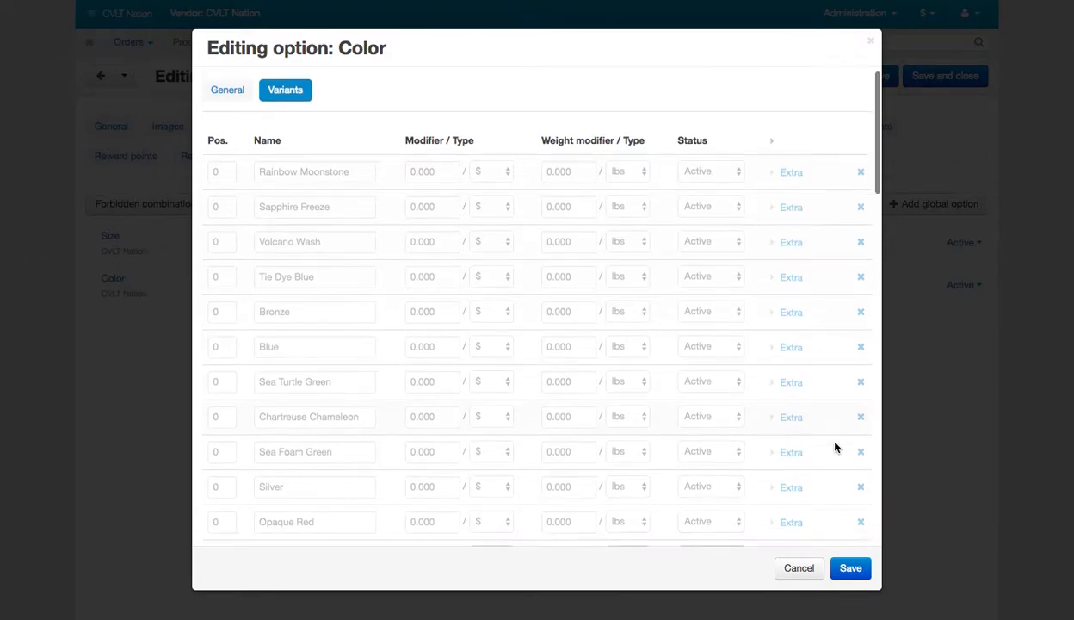
scroll(835, 447, "down", 10)
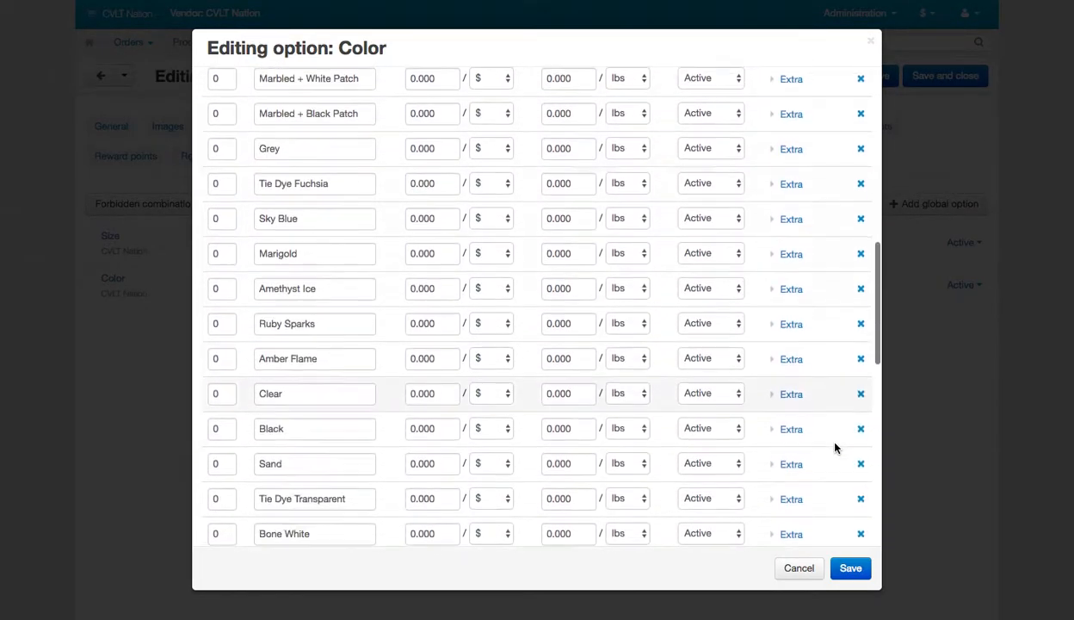
scroll(835, 446, "down", 4)
scroll(835, 447, "up", 10)
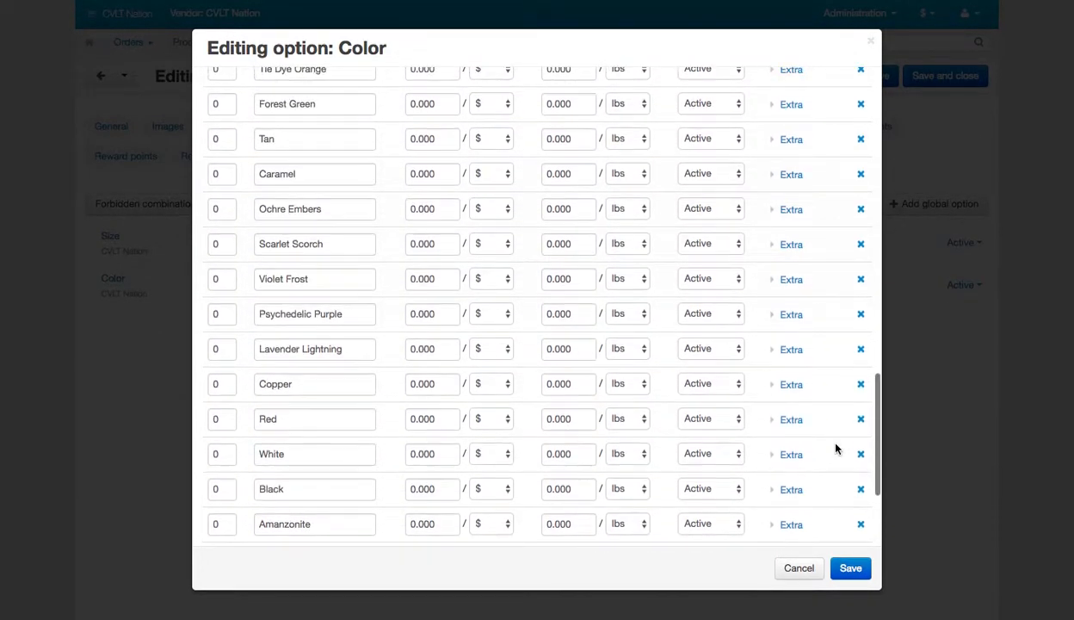
scroll(834, 447, "up", 5)
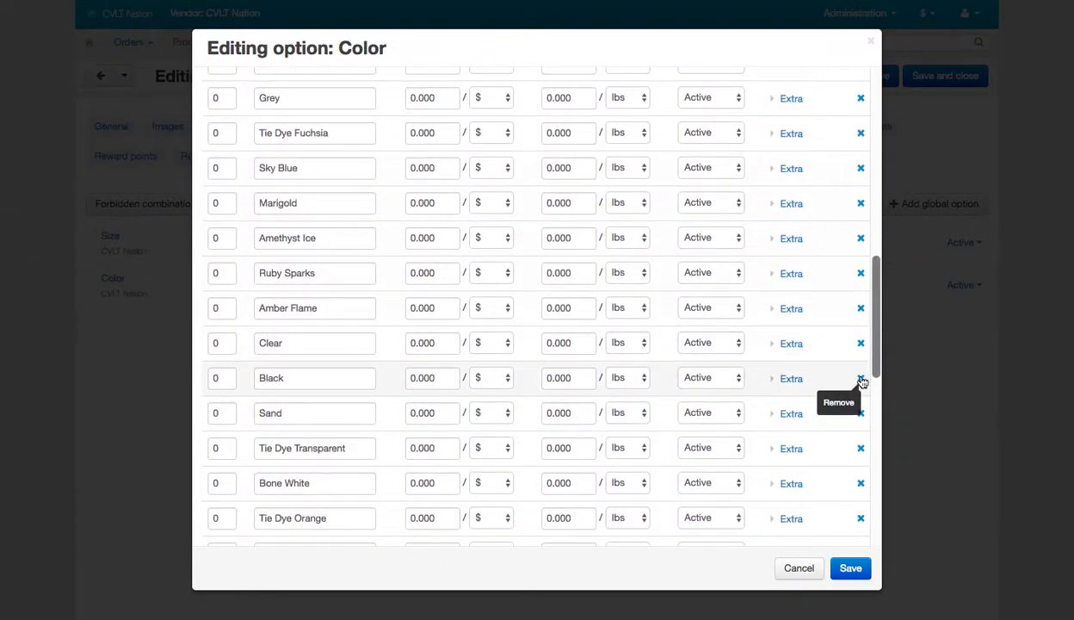
left_click(858, 343)
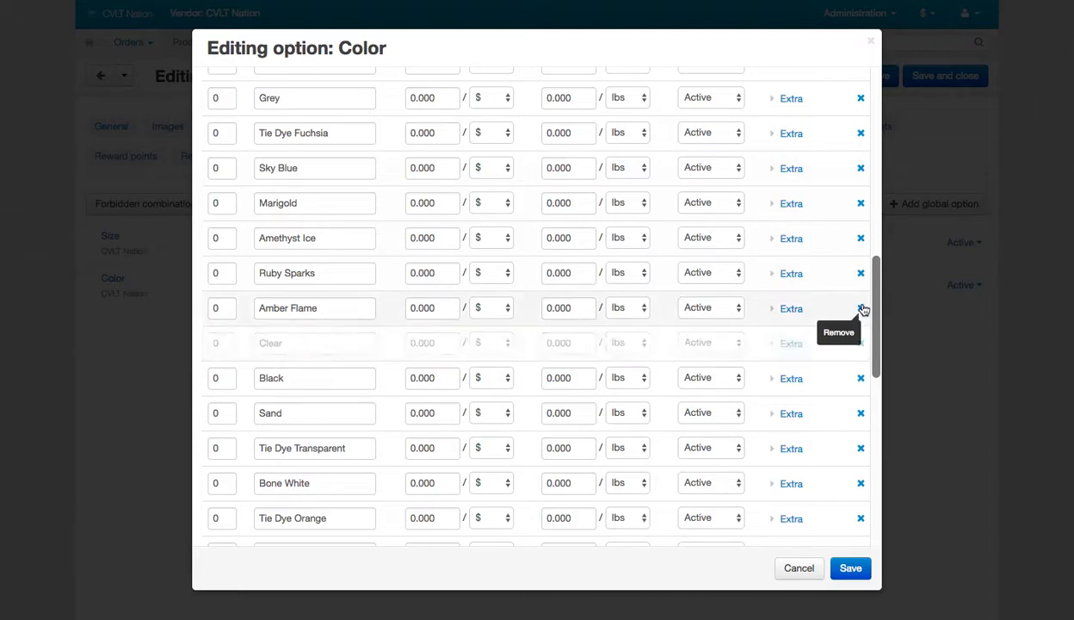
left_click(860, 308)
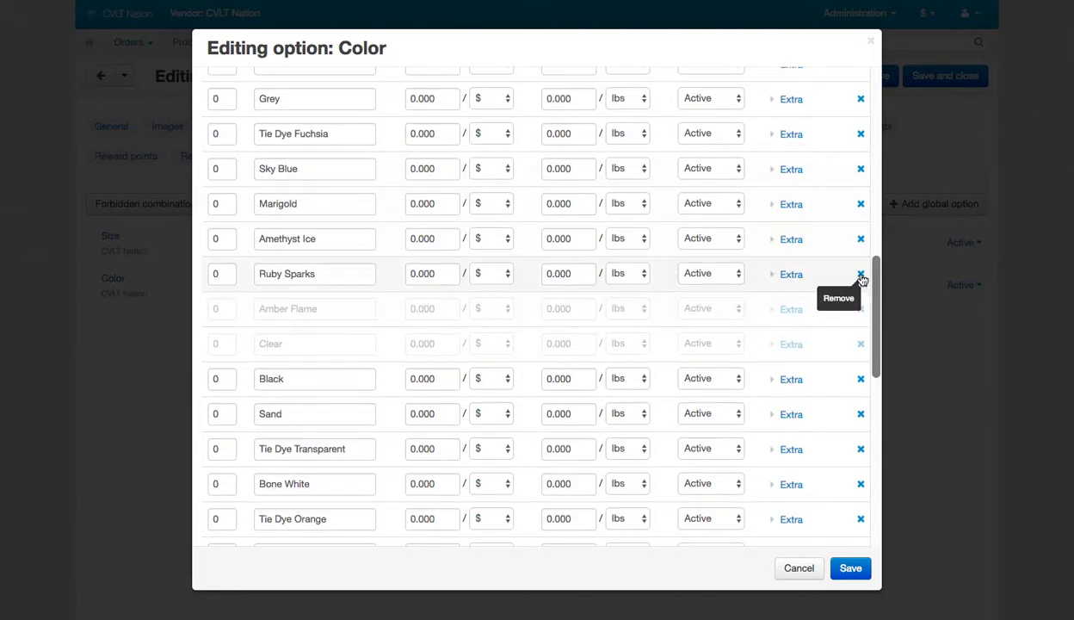
left_click(861, 274)
left_click(860, 238)
left_click(861, 203)
left_click(861, 168)
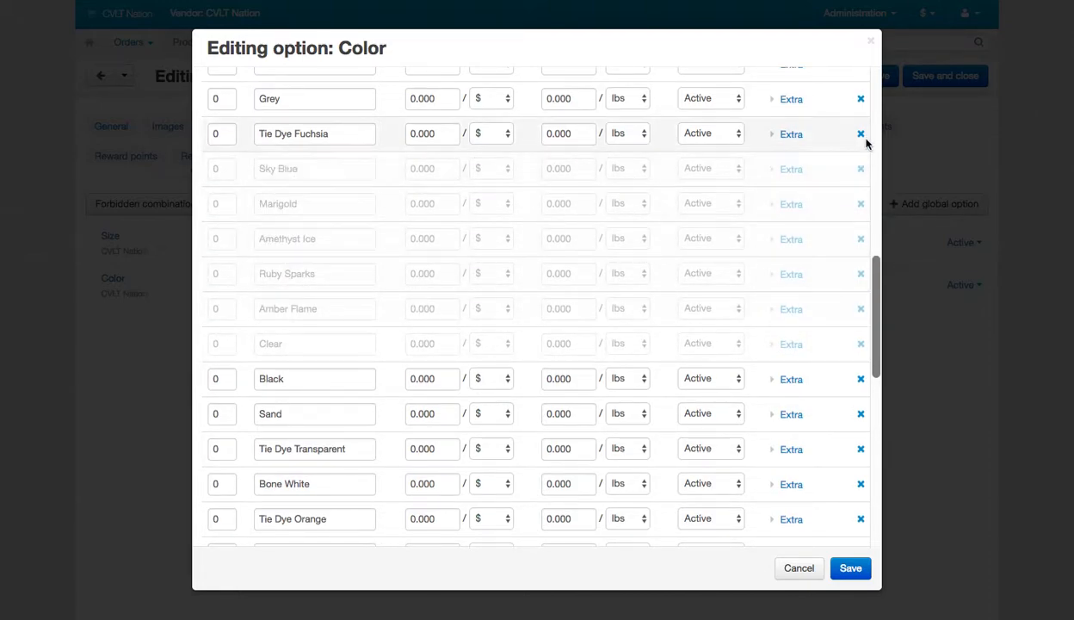
left_click(861, 133)
left_click(861, 99)
Mark the seven Color variants from Smokey Black through Marbled + Black Patch for removal
scroll(837, 198, "up", 1)
scroll(837, 198, "up", 3)
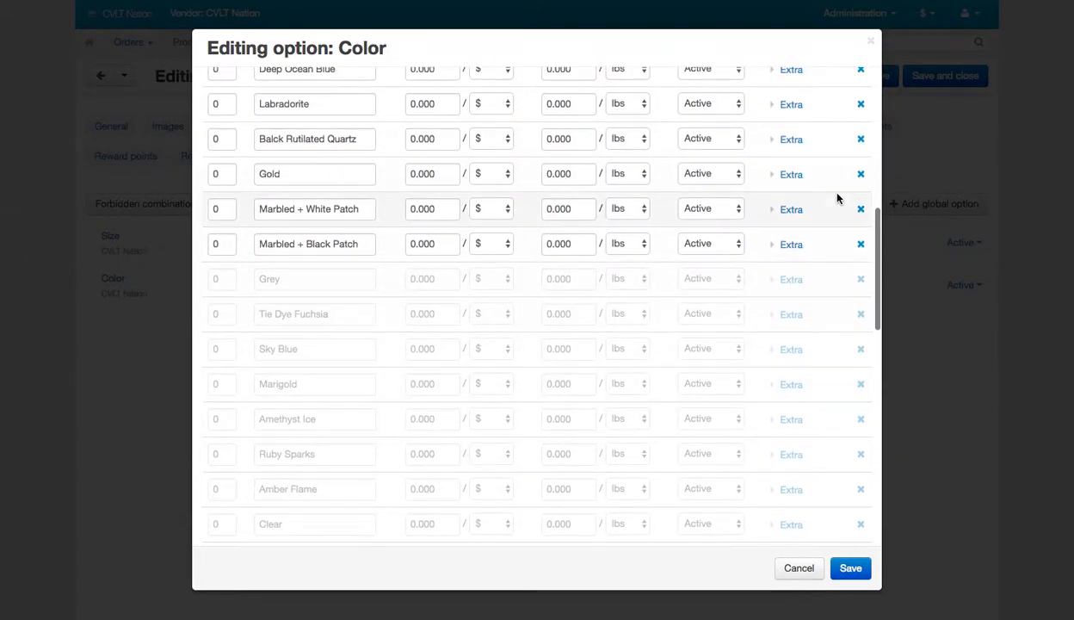
left_click(860, 243)
left_click(860, 173)
left_click(860, 209)
scroll(844, 222, "up", 5)
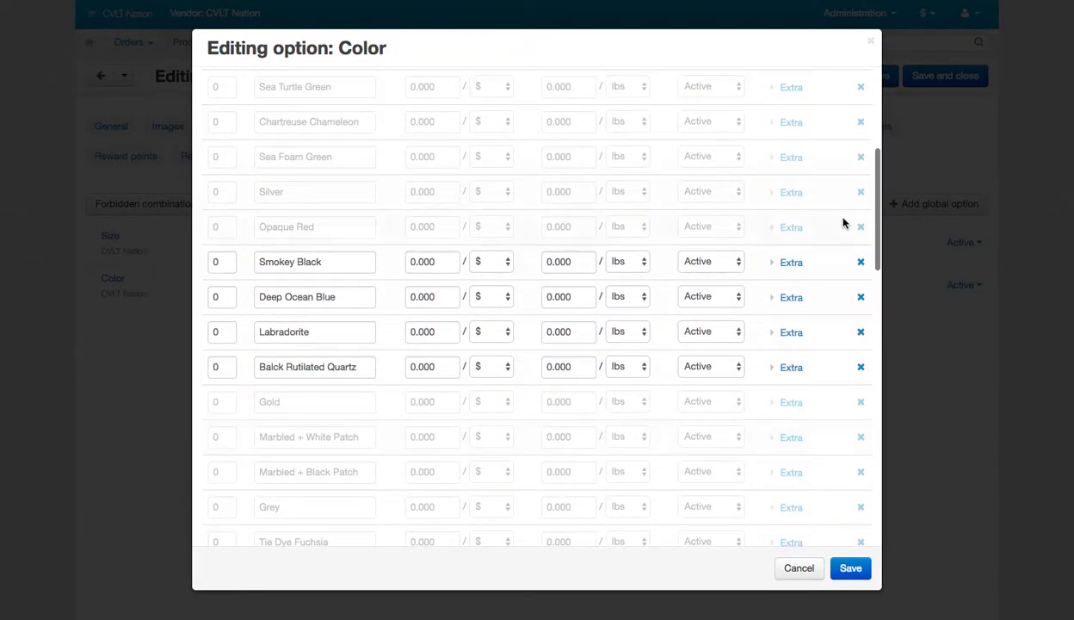
left_click(860, 262)
left_click(861, 296)
left_click(861, 332)
left_click(860, 367)
Mark the last four Color variants for removal: Amanzonite, Peach Moonstone, Lilac Chalcedony and Purple
scroll(826, 344, "down", 20)
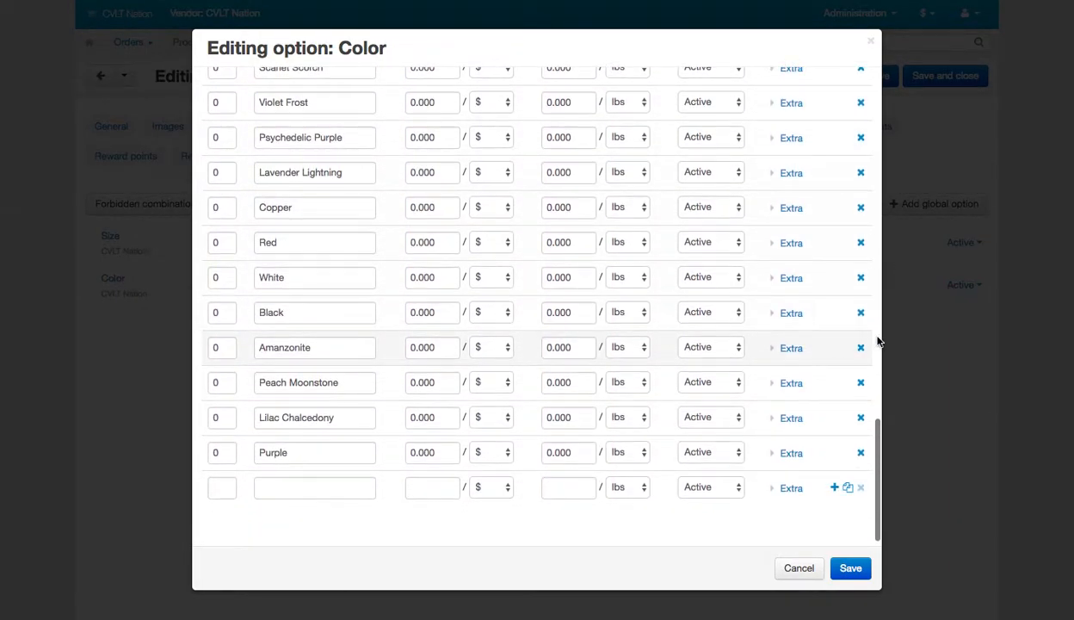
left_click(861, 347)
left_click(860, 382)
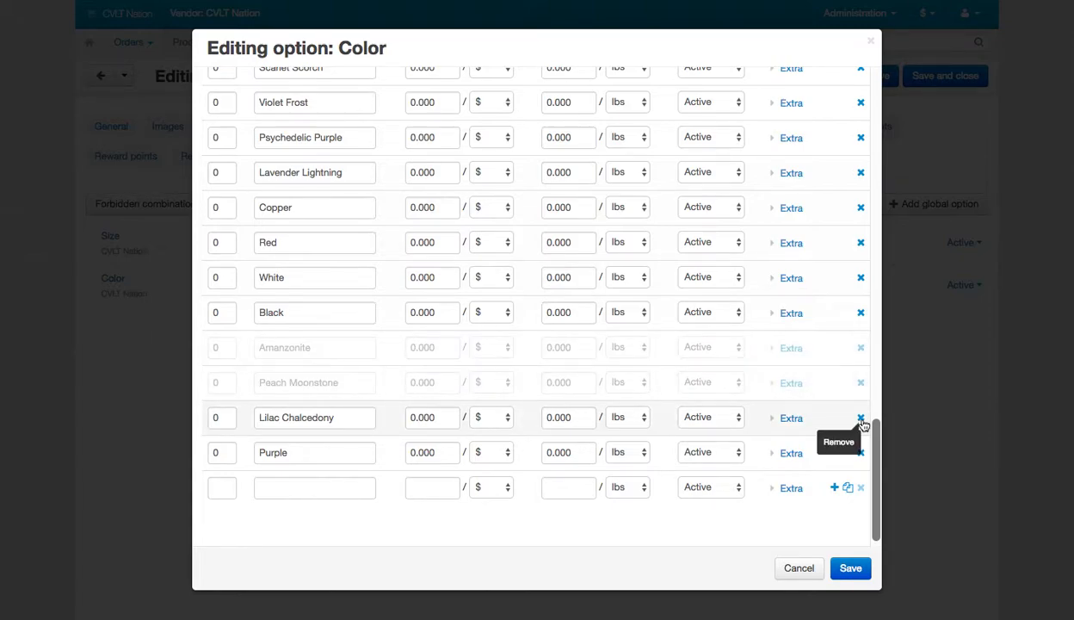
left_click(861, 418)
left_click(861, 451)
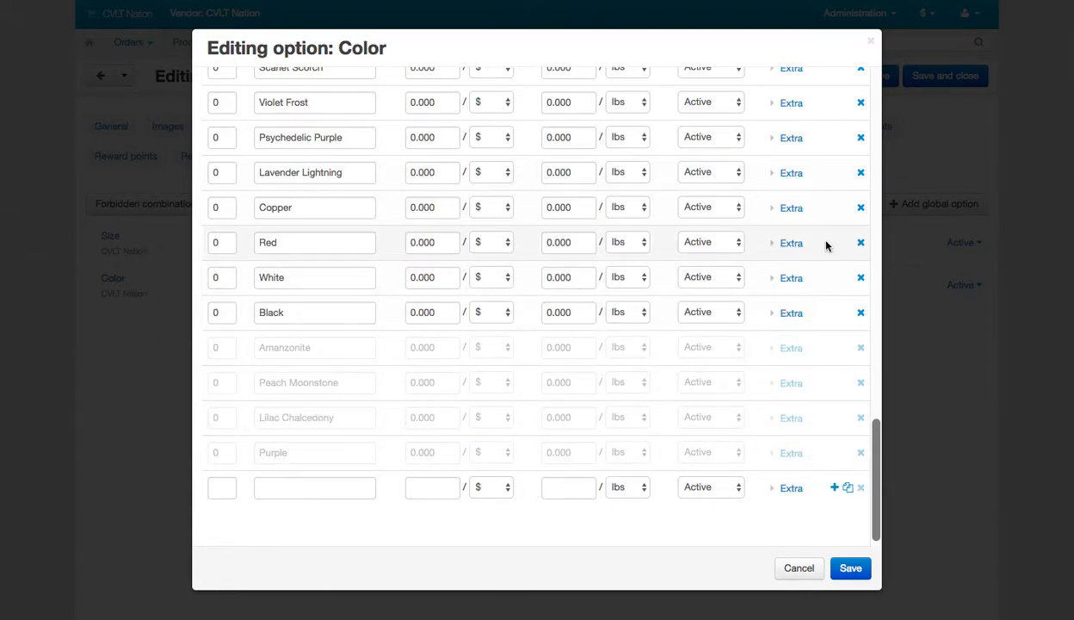
Mark the nine Color variants from Tan through Red for removal, keeping White and the Black below it
left_click(861, 242)
left_click(861, 208)
left_click(860, 173)
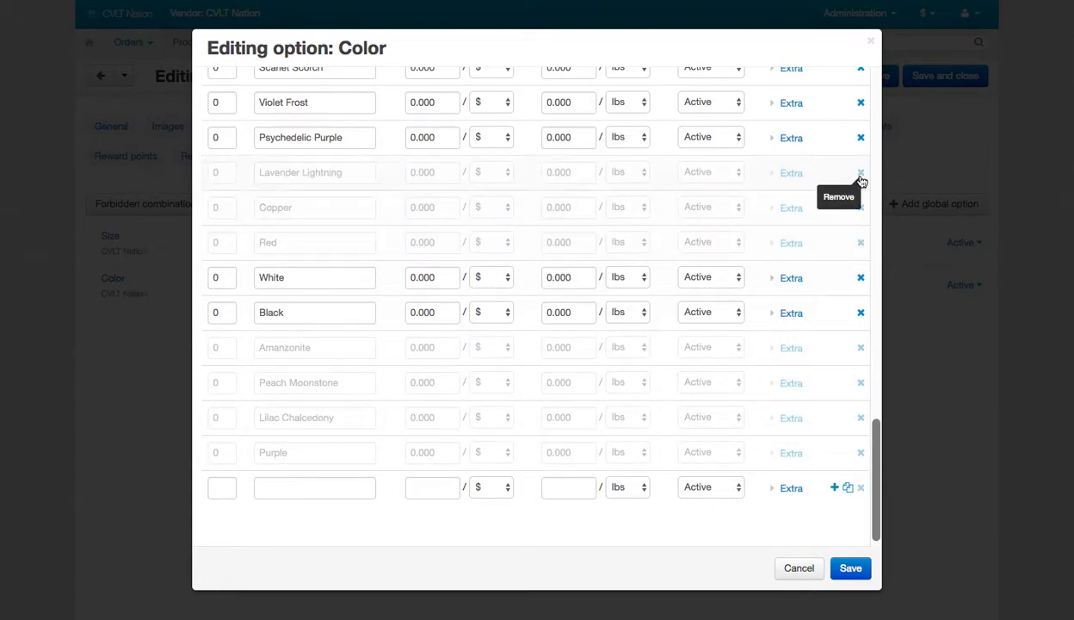
scroll(861, 181, "up", 4)
left_click(860, 275)
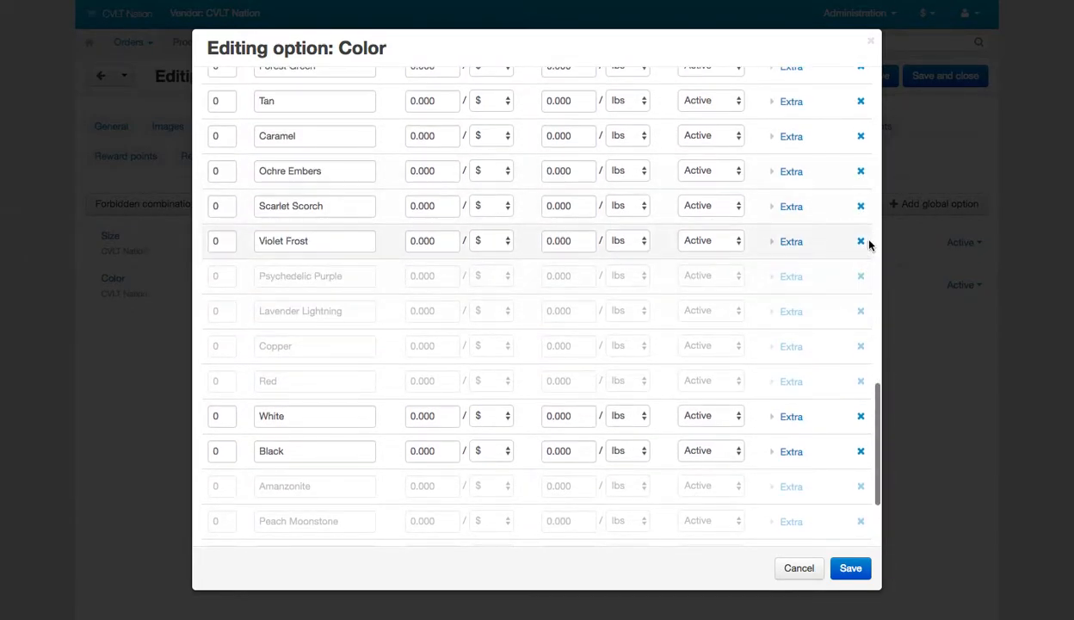
left_click(861, 241)
left_click(861, 206)
left_click(861, 171)
left_click(861, 136)
left_click(861, 100)
Mark the duplicate Black above Sand and the Sand, Tie Dye Transparent, Bone White, Tie Dye Orange and Forest Green variants for removal
scroll(844, 216, "up", 5)
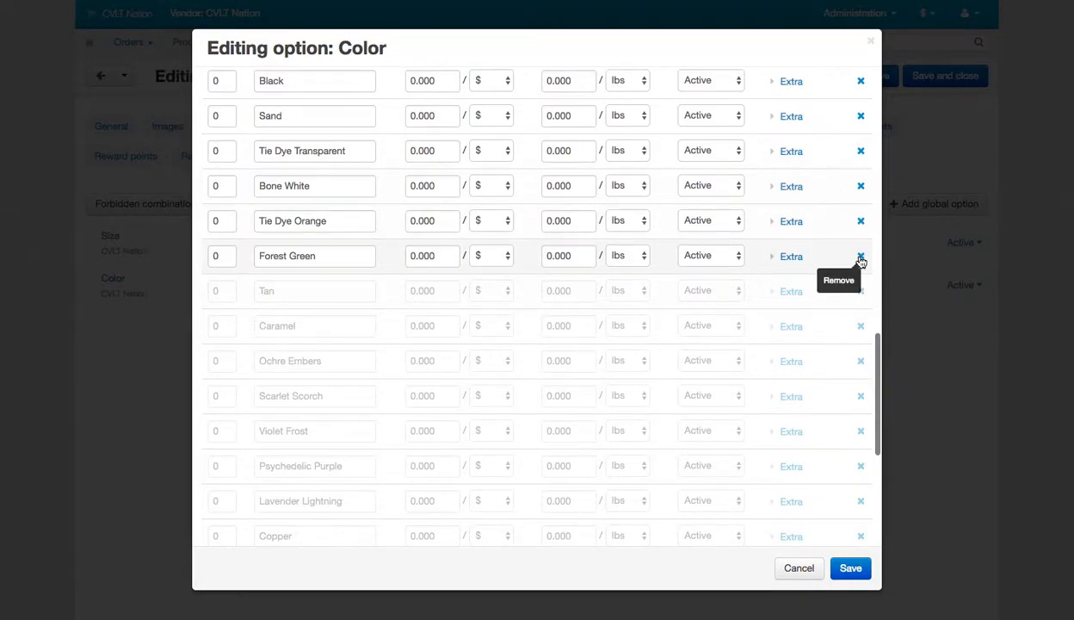
left_click(861, 255)
left_click(860, 220)
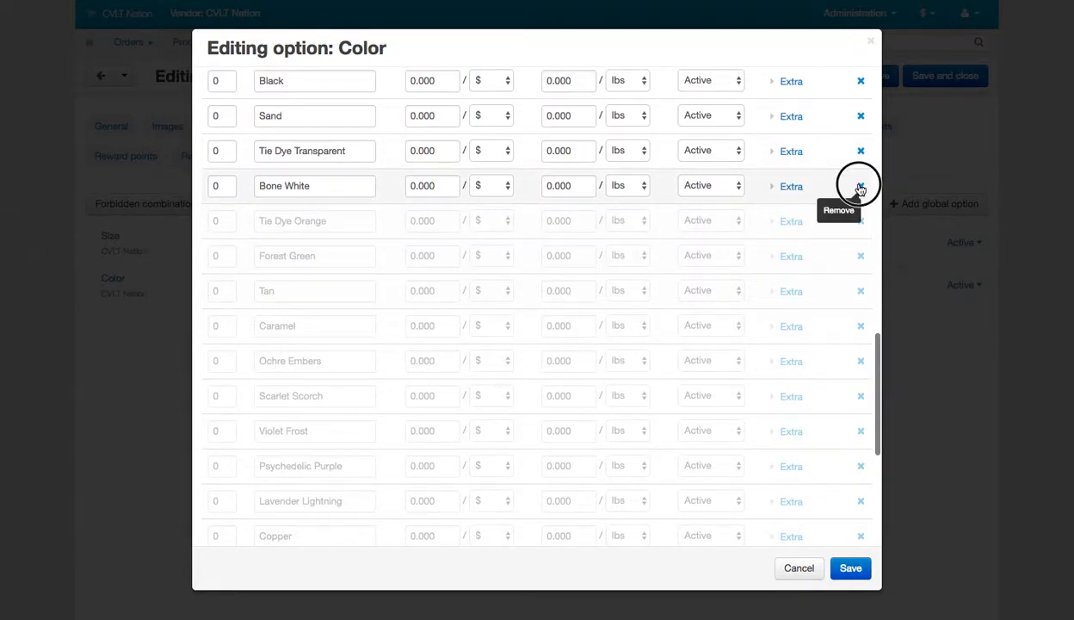
left_click(860, 185)
left_click(860, 151)
left_click(861, 115)
left_click(862, 83)
Set the White variant's position to 1 and save the Color option
scroll(822, 237, "up", 3)
scroll(822, 238, "down", 10)
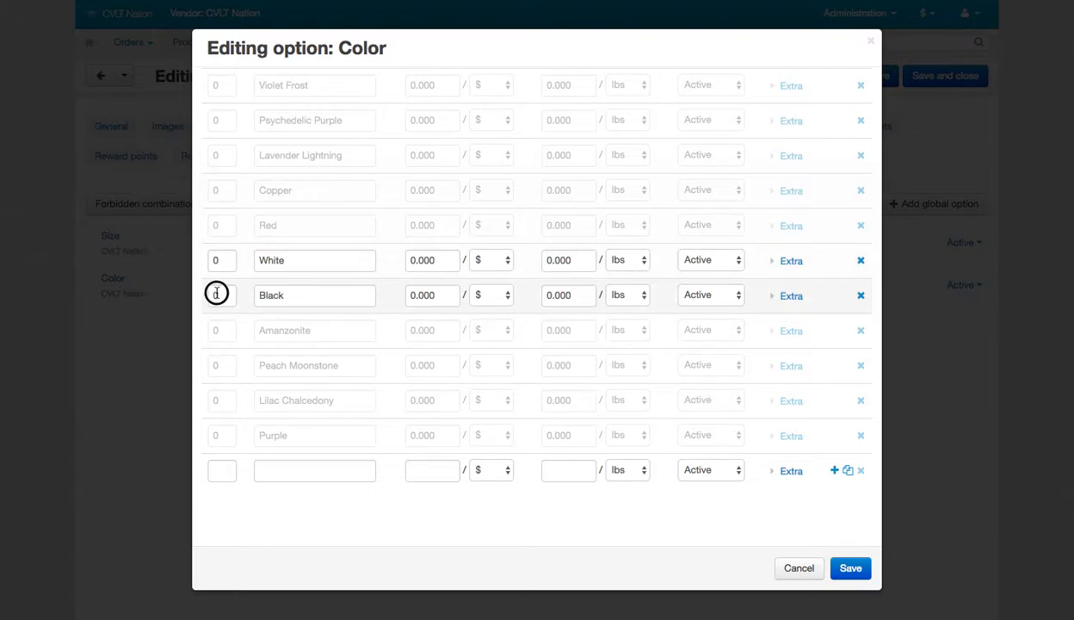
left_click(223, 265)
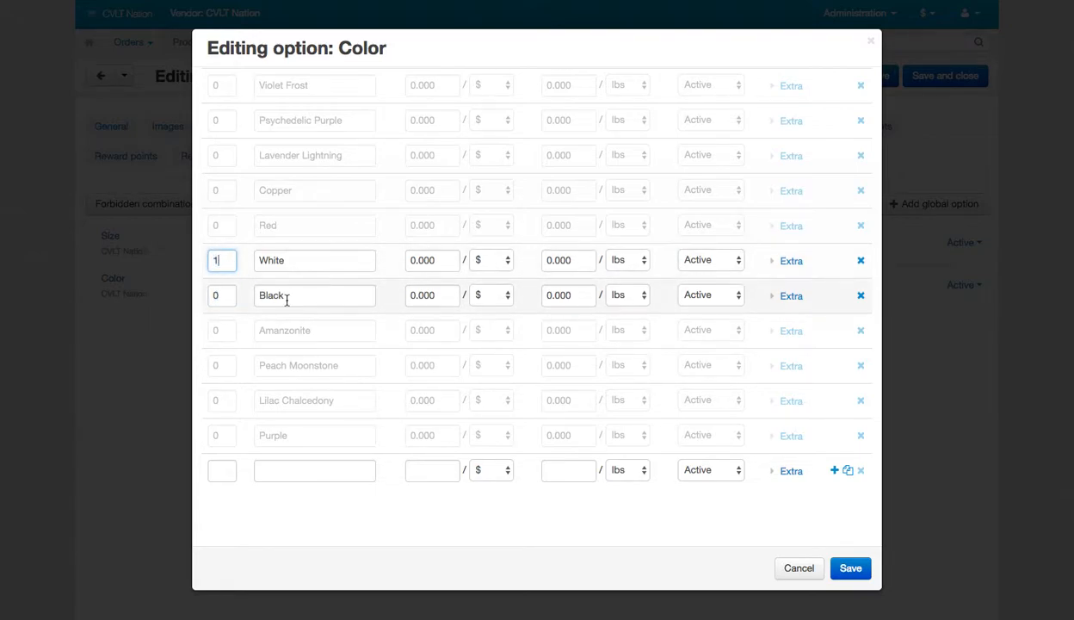
scroll(352, 331, "up", 15)
scroll(352, 333, "down", 15)
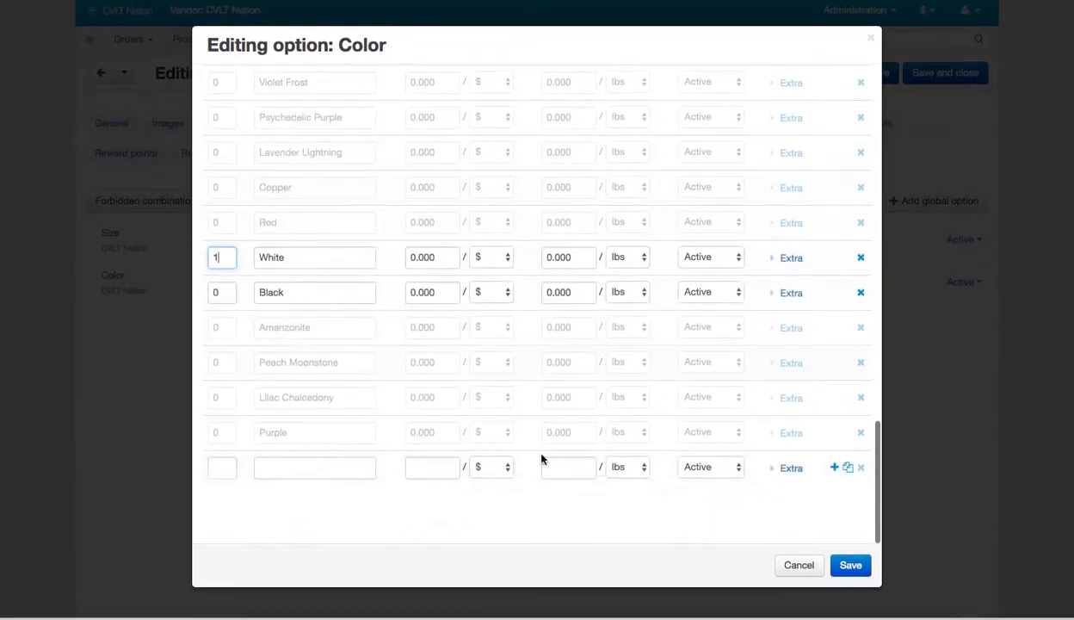
left_click(848, 568)
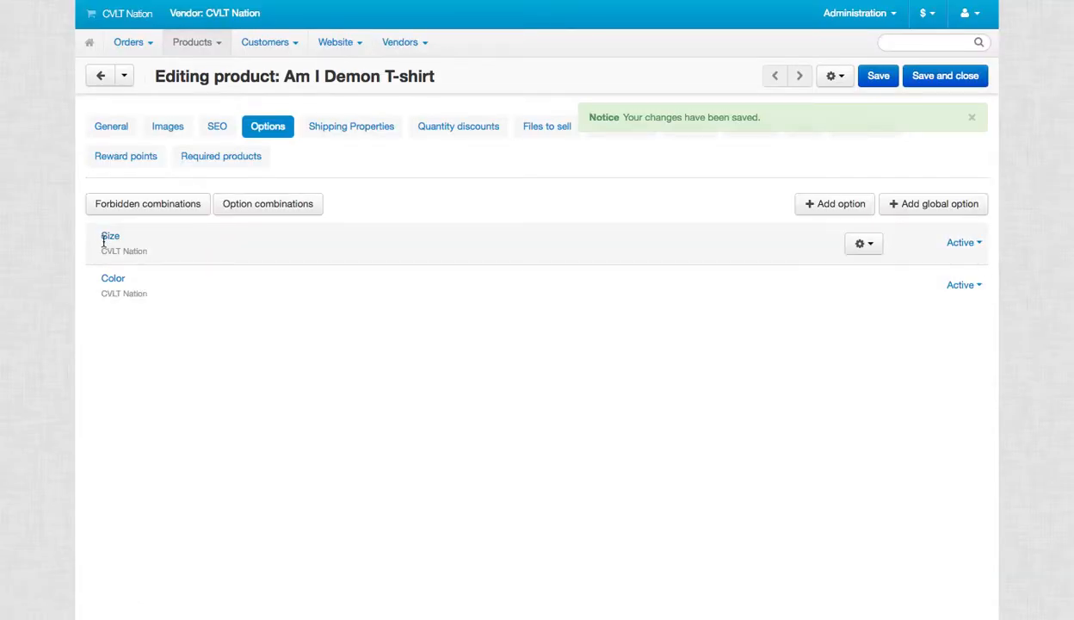
Open the product's Size option for editing, set its position to 1 and enable Inventory
left_click(108, 237)
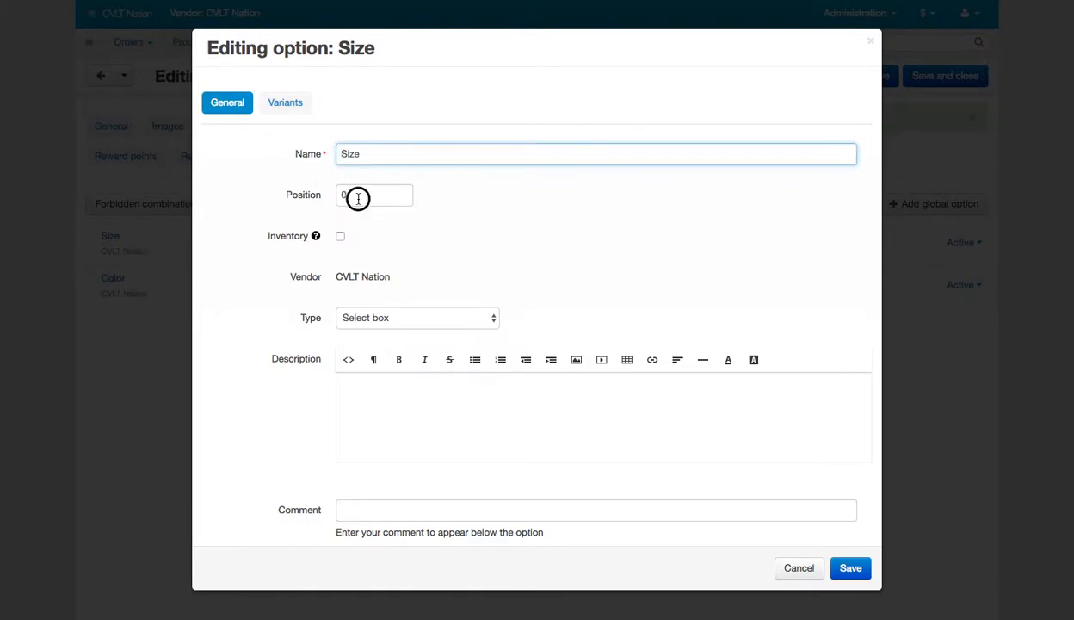
left_click(358, 198)
left_click(340, 250)
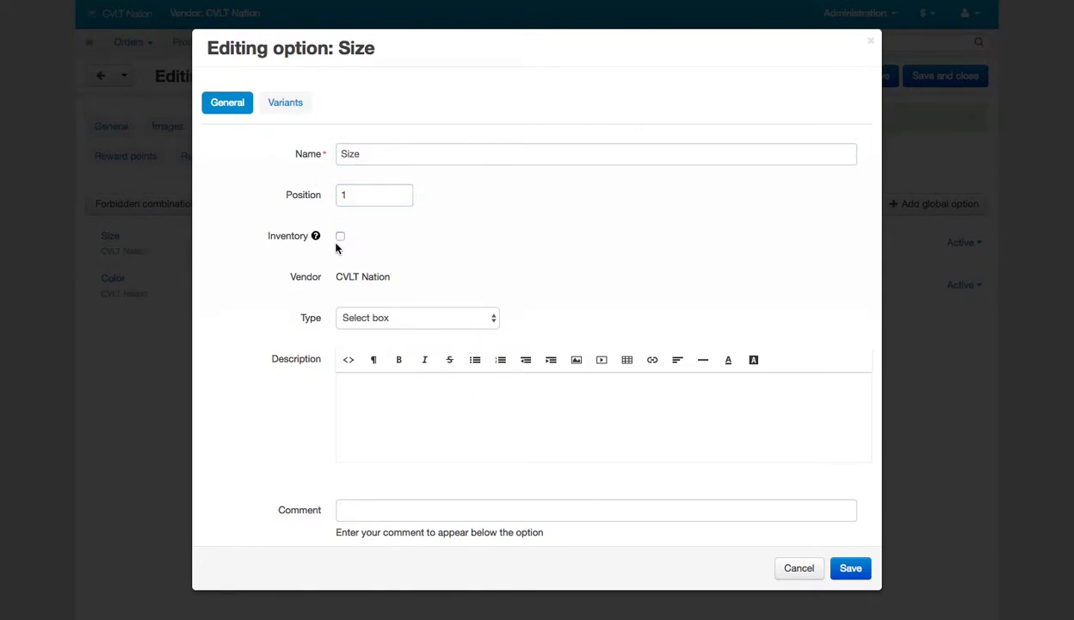
scroll(742, 317, "down", 3)
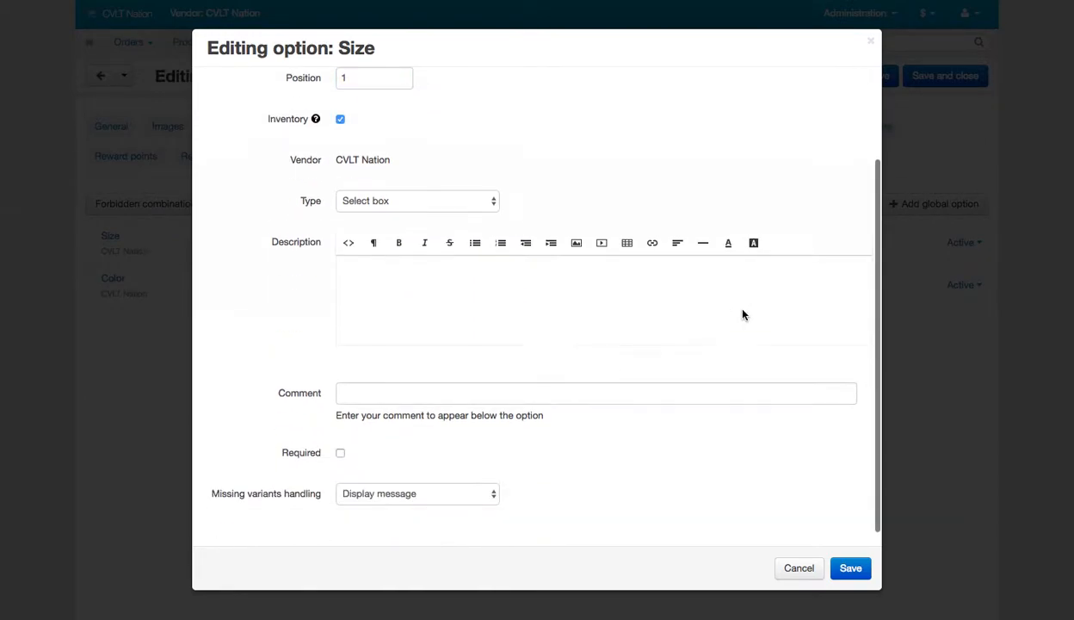
scroll(743, 309, "up", 3)
Remove the Size variants Medium/Large, Small/Medium, XXX-Large, XX-Large, X-Small and Large/X-Large, and save the option
left_click(282, 101)
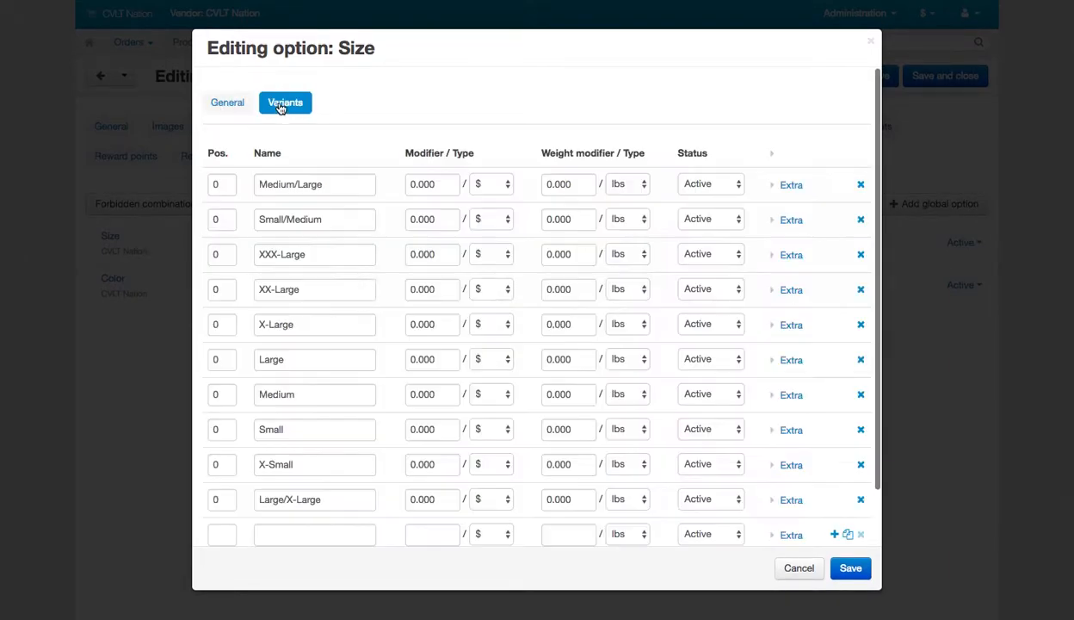
left_click(861, 184)
left_click(861, 220)
left_click(860, 254)
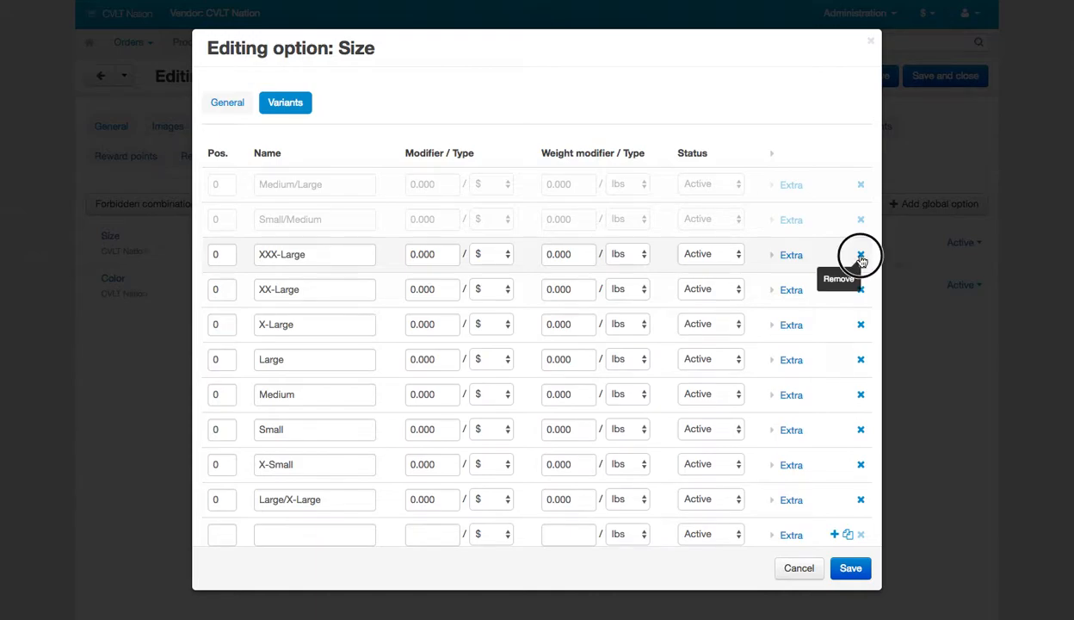
left_click(861, 289)
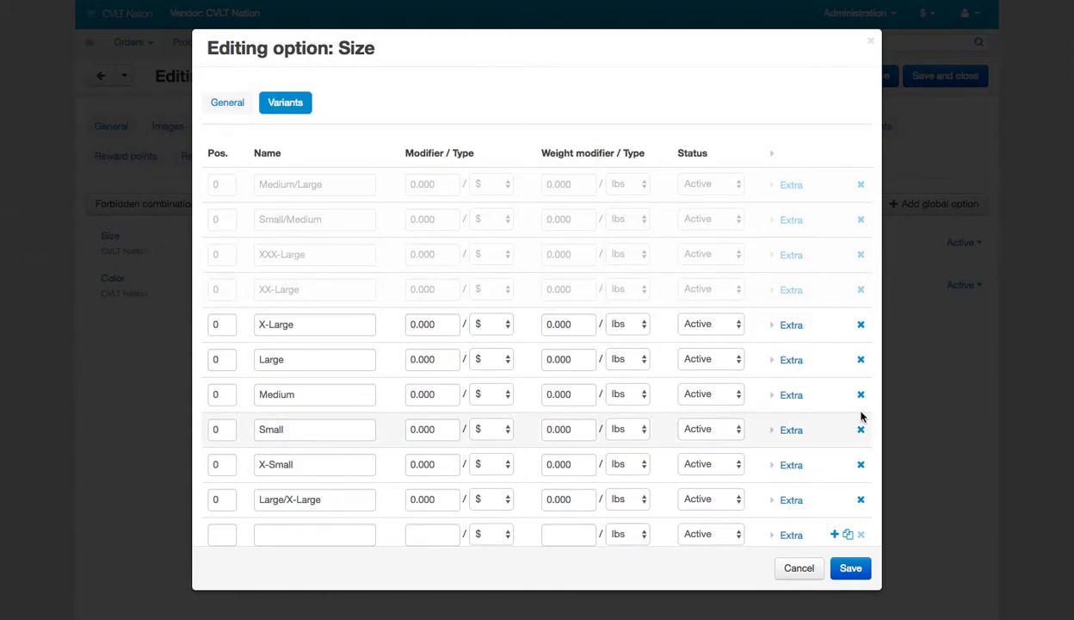
left_click(861, 464)
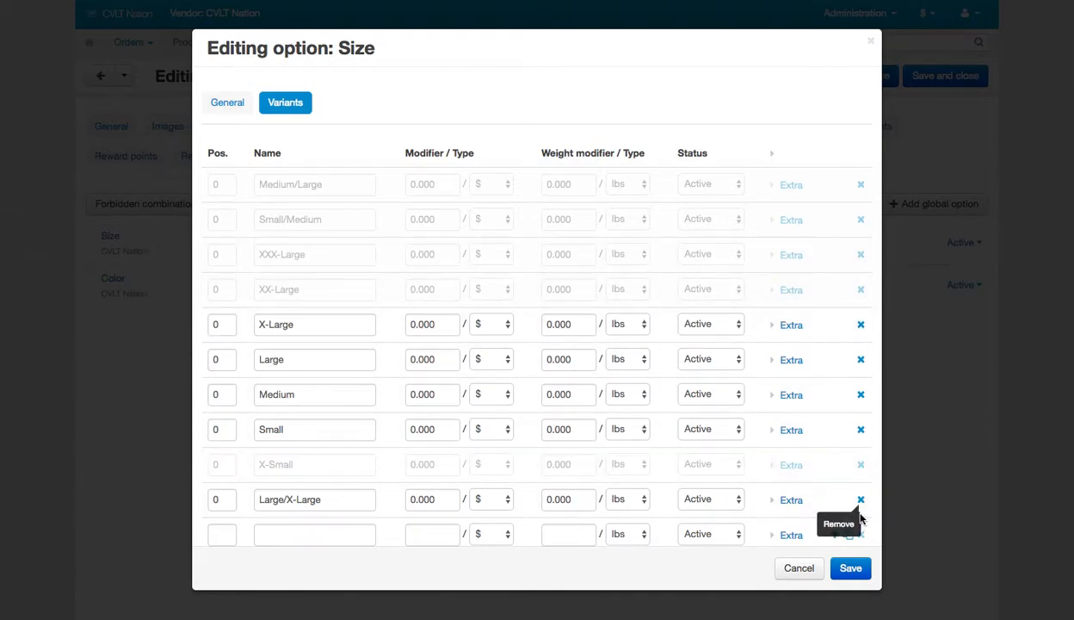
left_click(861, 500)
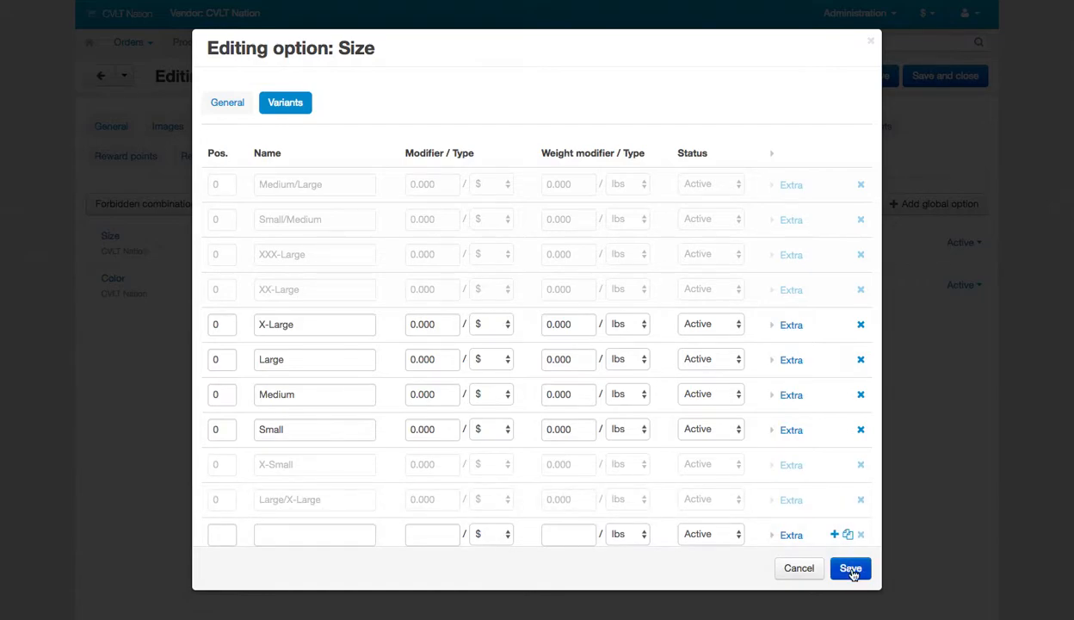
left_click(850, 570)
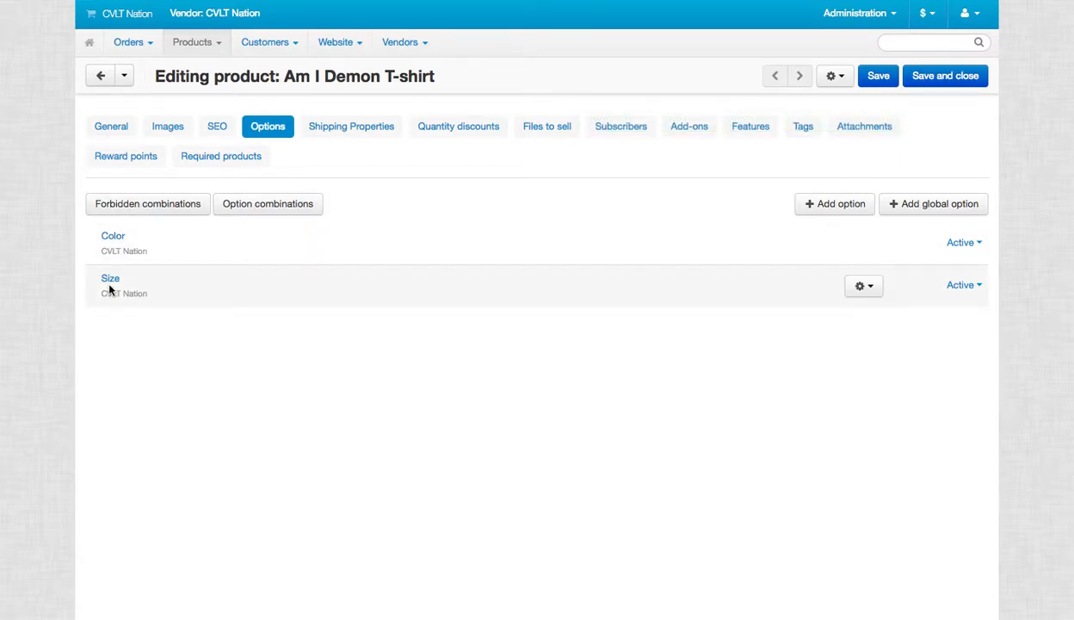
Start a new option combination in the product's inventory with color Black and size Small
left_click(267, 208)
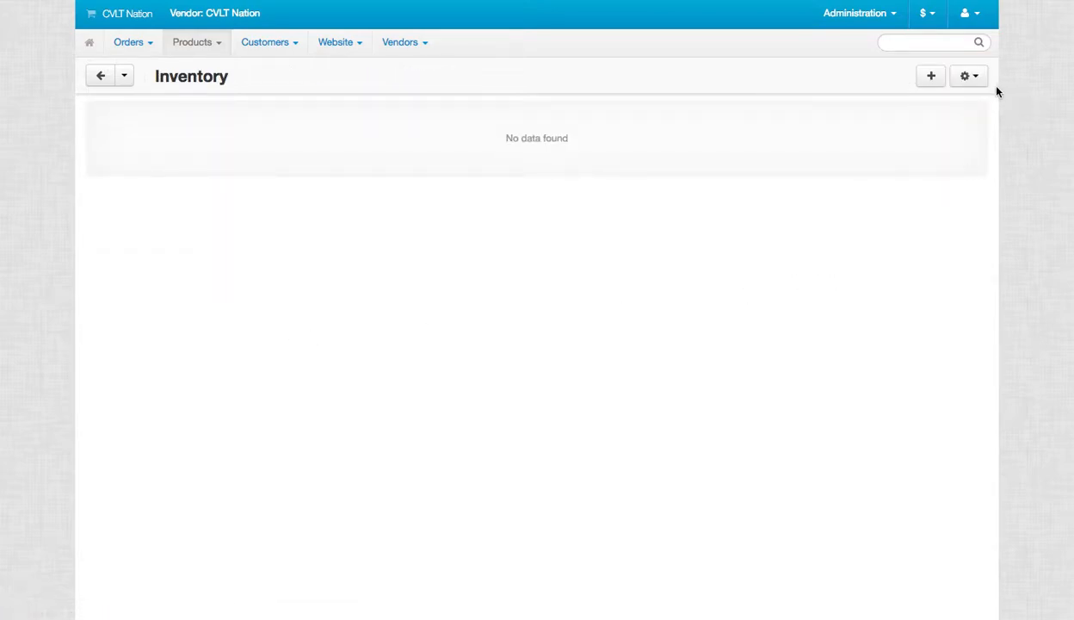
left_click(931, 76)
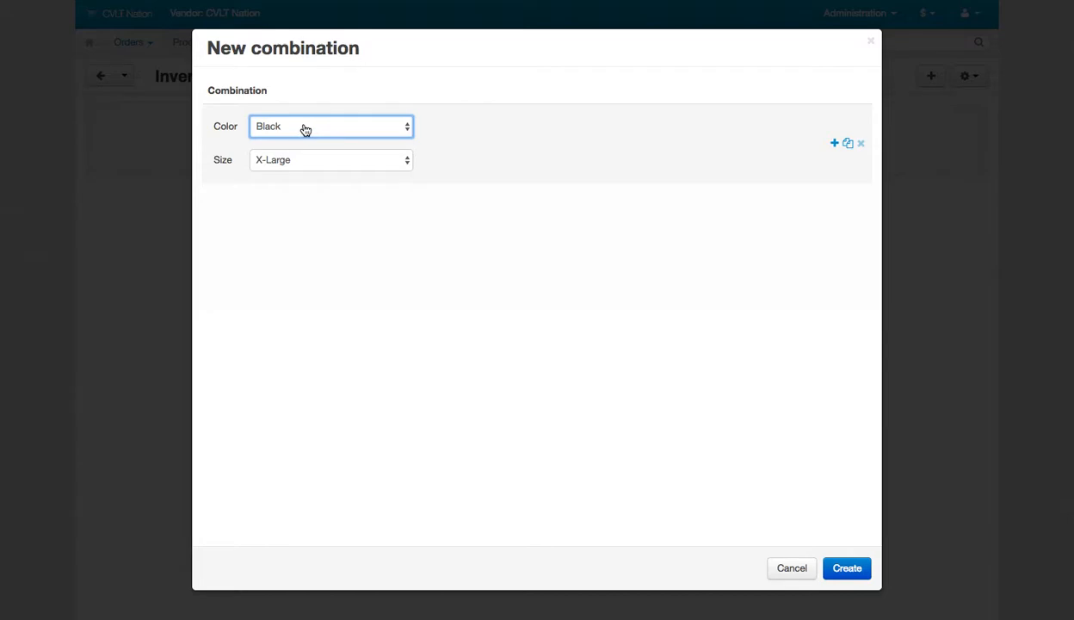
left_click(283, 160)
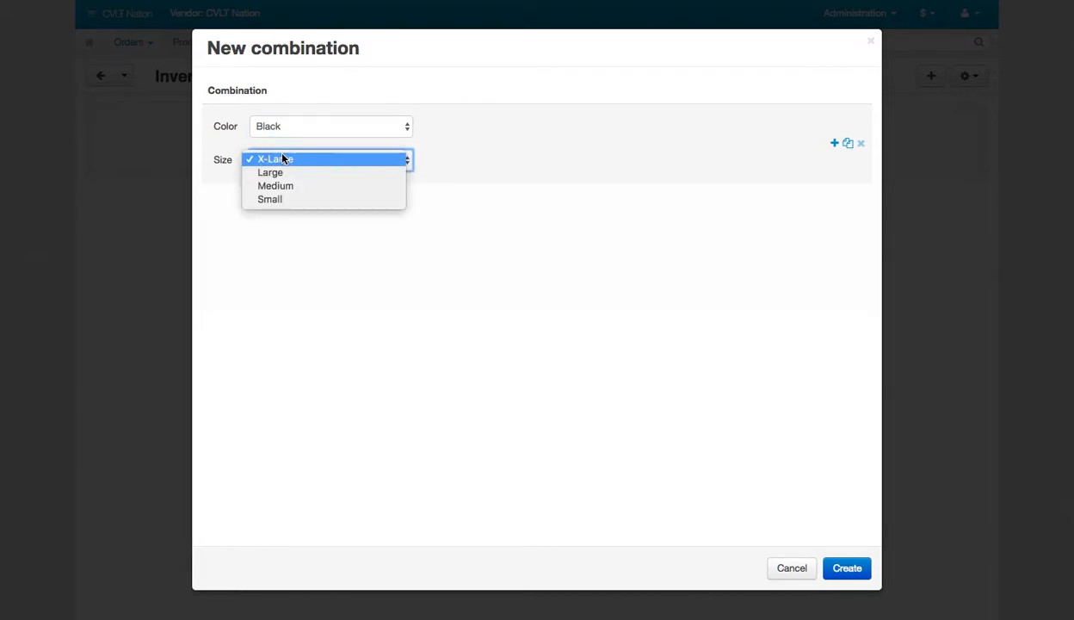
left_click(274, 200)
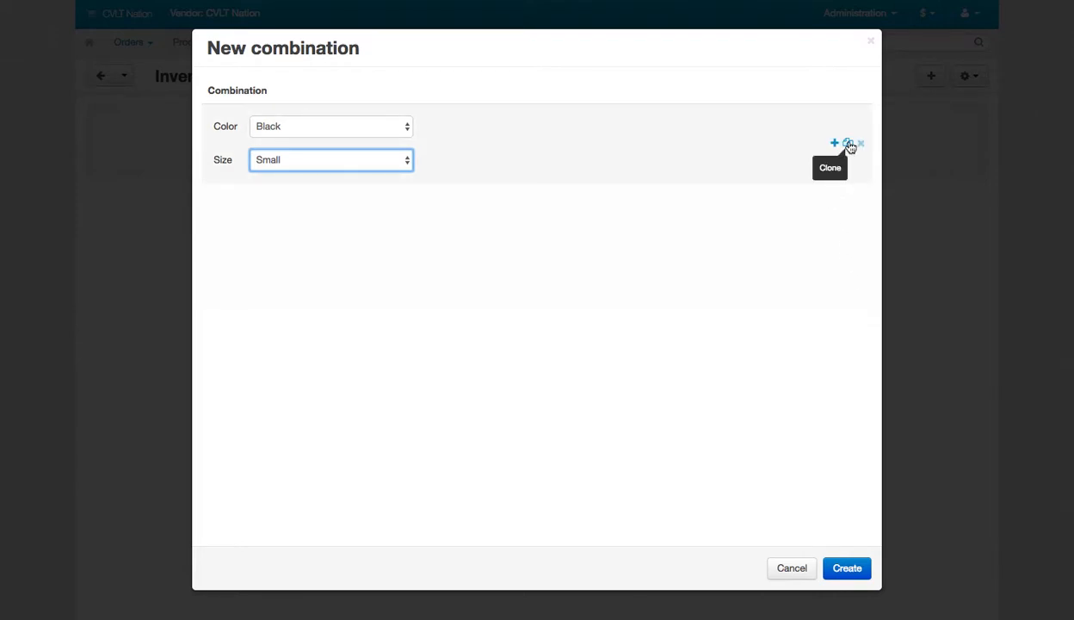
Clone the Black, Small combination and set the copy's size to Medium
left_click(849, 146)
left_click(297, 239)
left_click(299, 225)
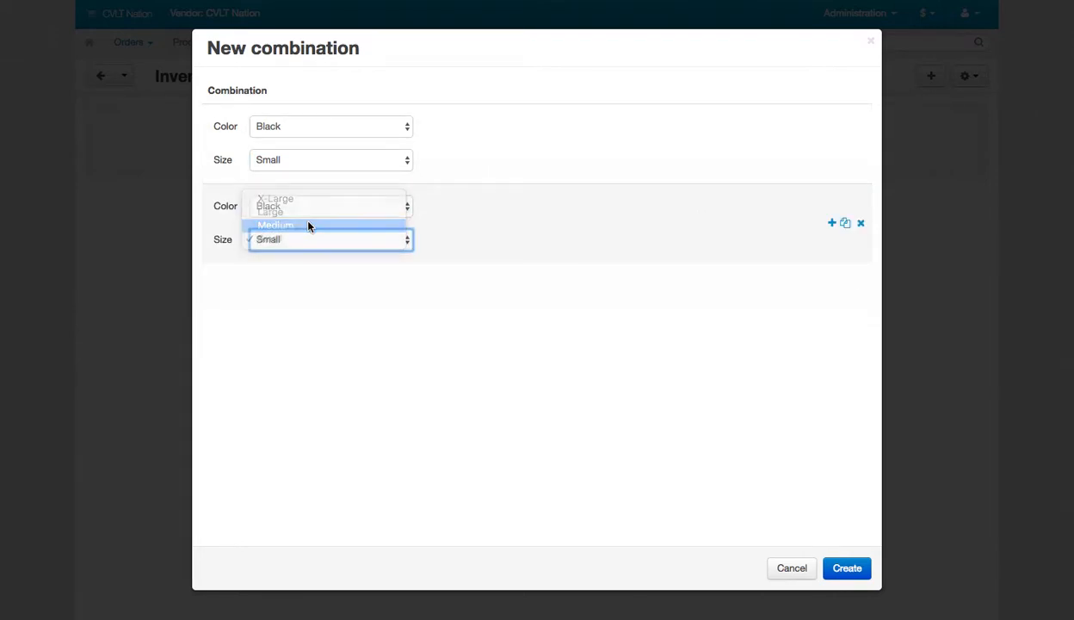
Clone the Black combination two more times, setting the copies' sizes to Large and X-Large
left_click(844, 224)
left_click(406, 321)
left_click(697, 315)
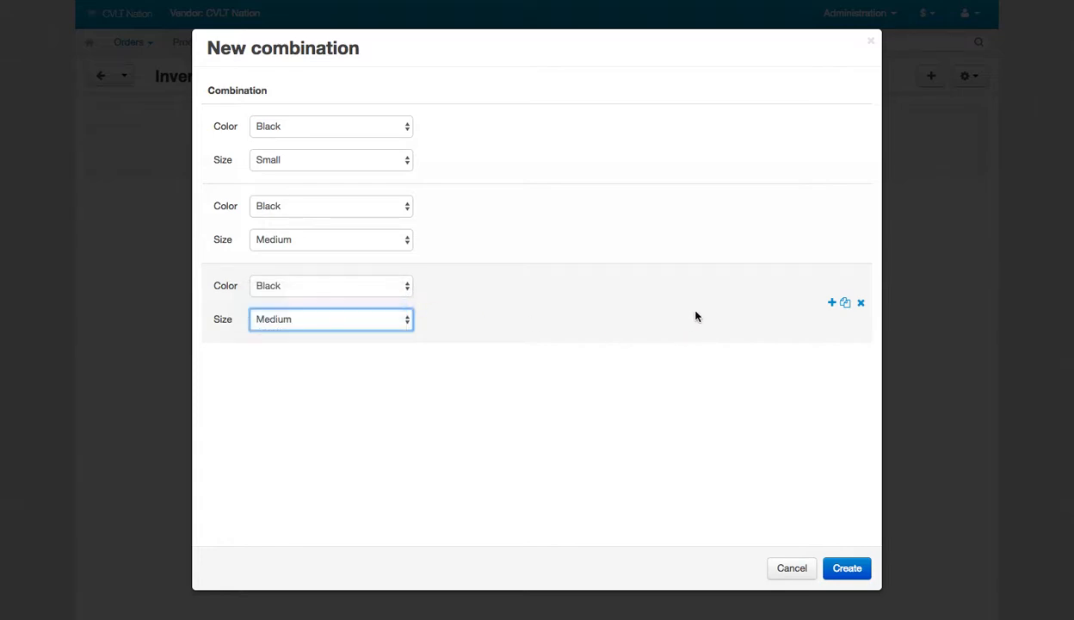
left_click(847, 304)
left_click(383, 398)
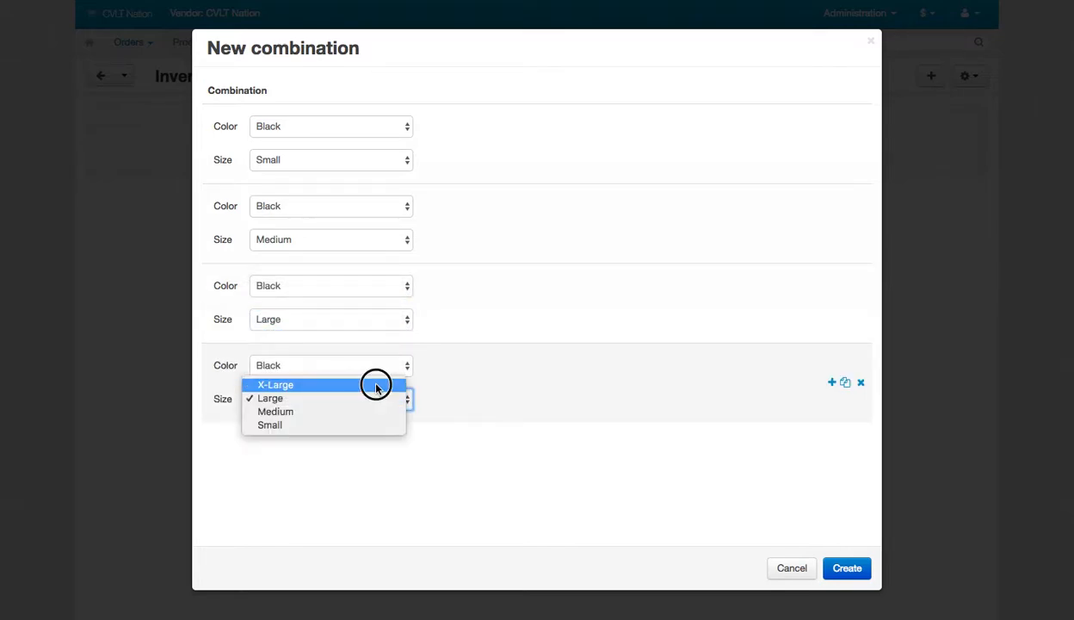
left_click(377, 381)
Clone the Black, X-Large combination and set the copy to color White and size Small
left_click(845, 382)
left_click(278, 445)
left_click(278, 458)
left_click(300, 480)
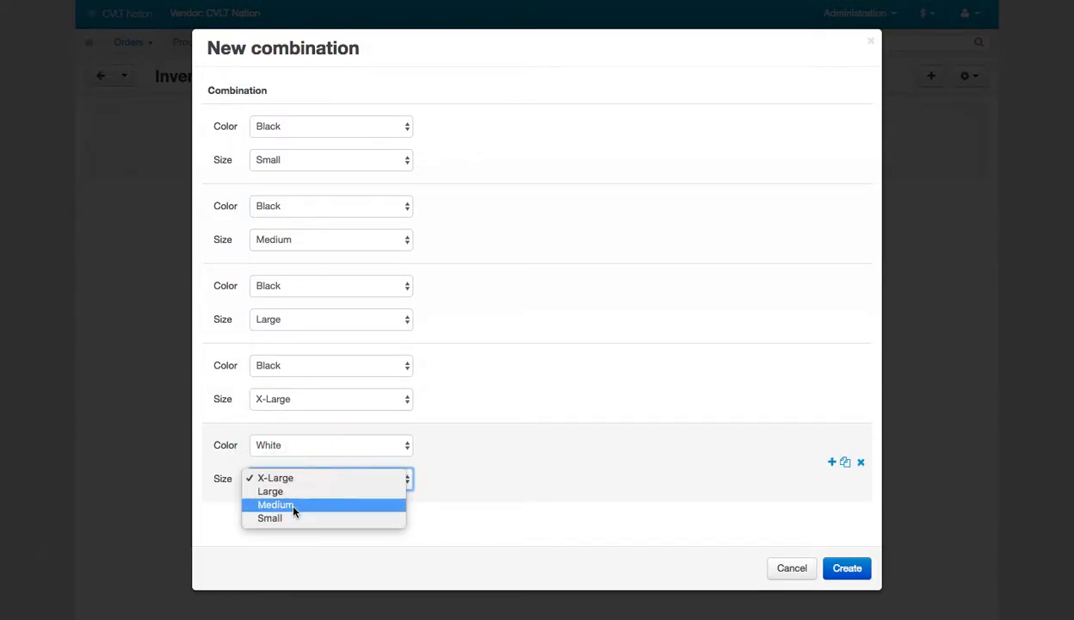
left_click(289, 519)
Clone the White combination two times, setting the copies' sizes to Medium and Large
left_click(845, 463)
scroll(503, 456, "down", 2)
left_click(379, 479)
key("Up")
key("Return")
left_click(845, 463)
scroll(689, 516, "down", 2)
left_click(346, 480)
key("Up")
key("Return")
Clone the White, Large combination with size X-Large and create all the listed combinations
left_click(845, 463)
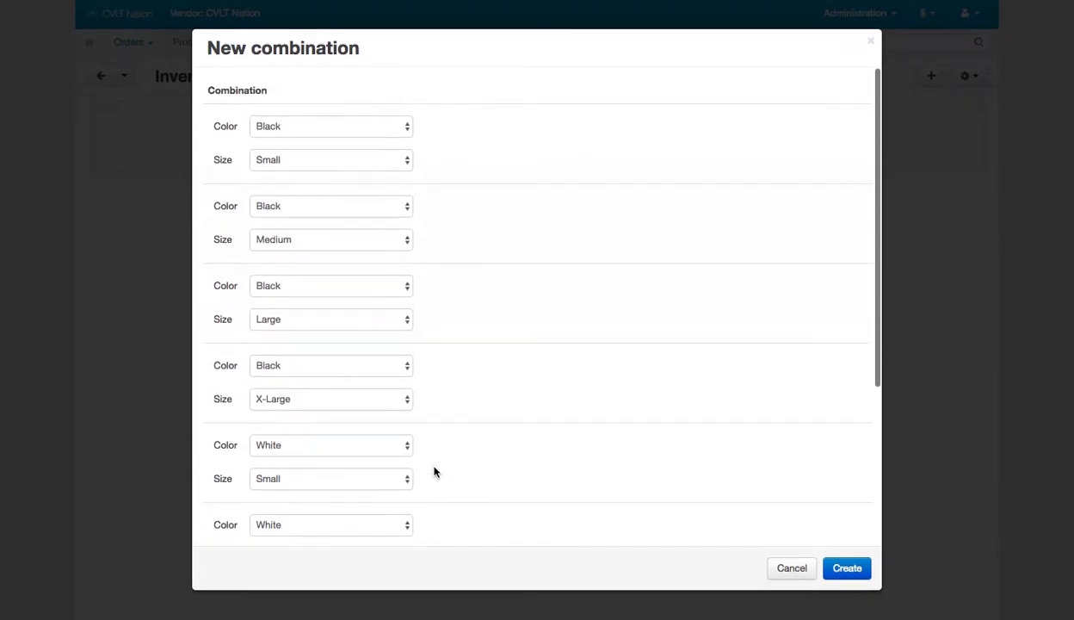
scroll(433, 470, "down", 3)
left_click(311, 479)
left_click(317, 466)
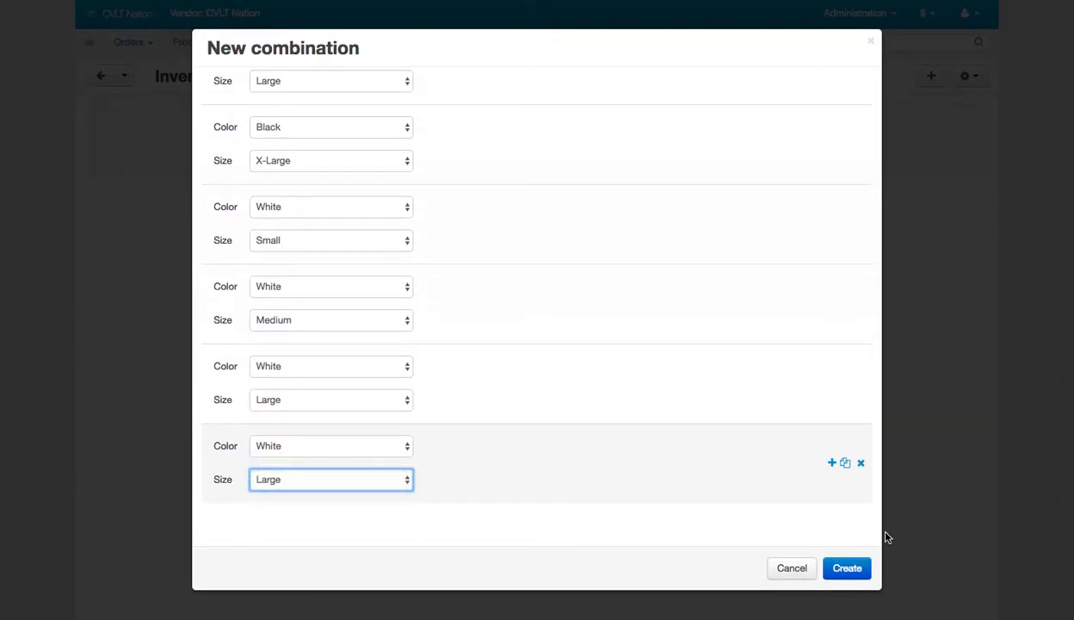
left_click(855, 569)
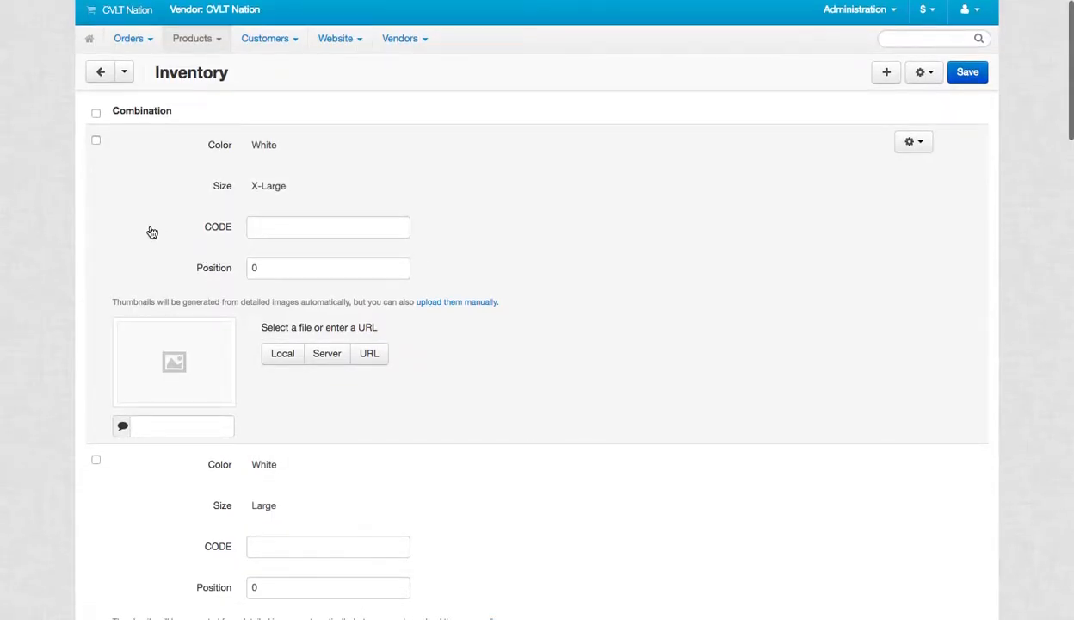
Set the position of the White, X-Large combination to 7
scroll(150, 232, "down", 1)
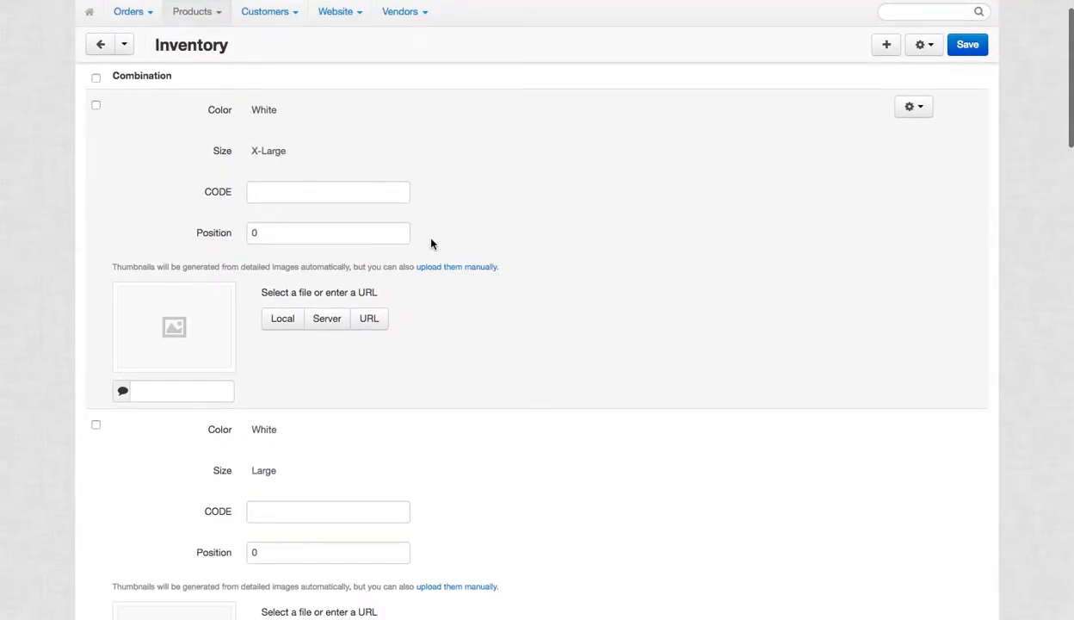
double_click(361, 235)
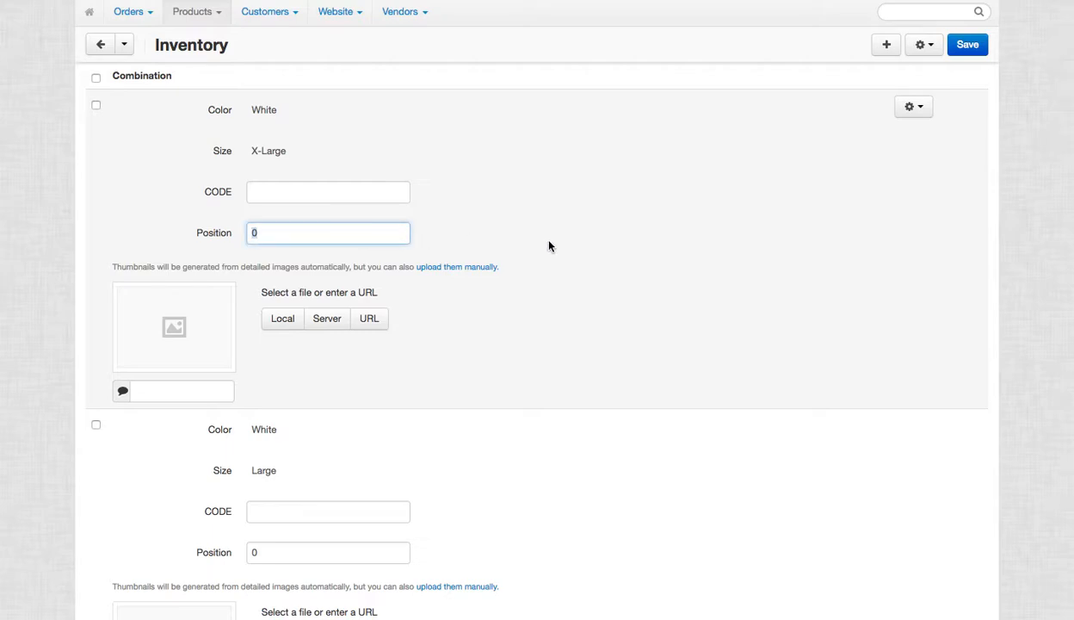
type("7")
scroll(549, 247, "down", 1)
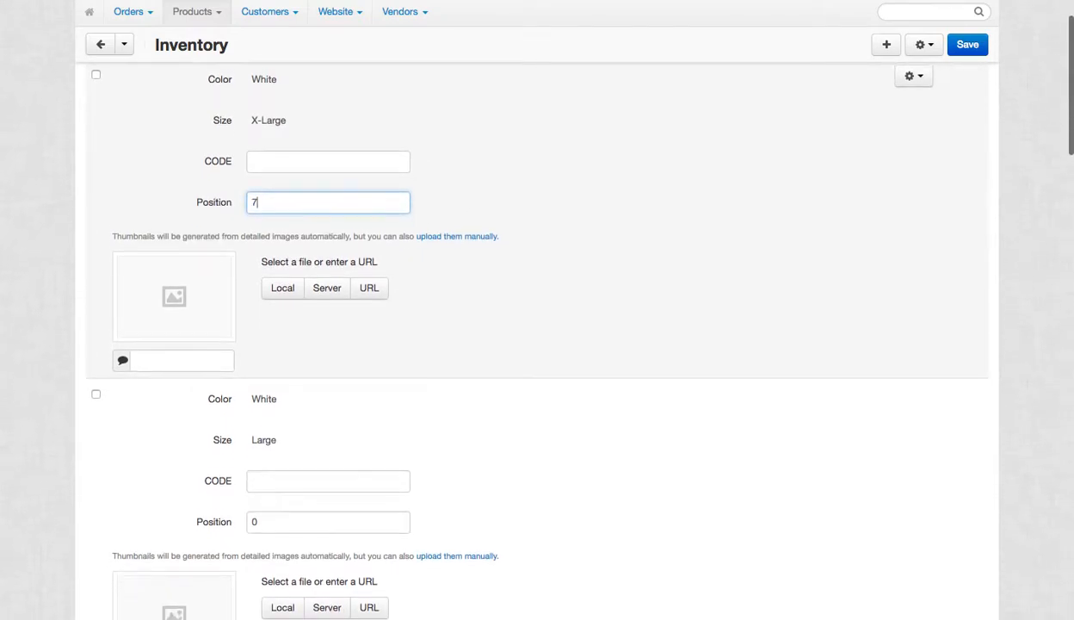
Enter the positions of the White combinations in sizes Large, Medium and Small
scroll(549, 247, "down", 5)
double_click(295, 161)
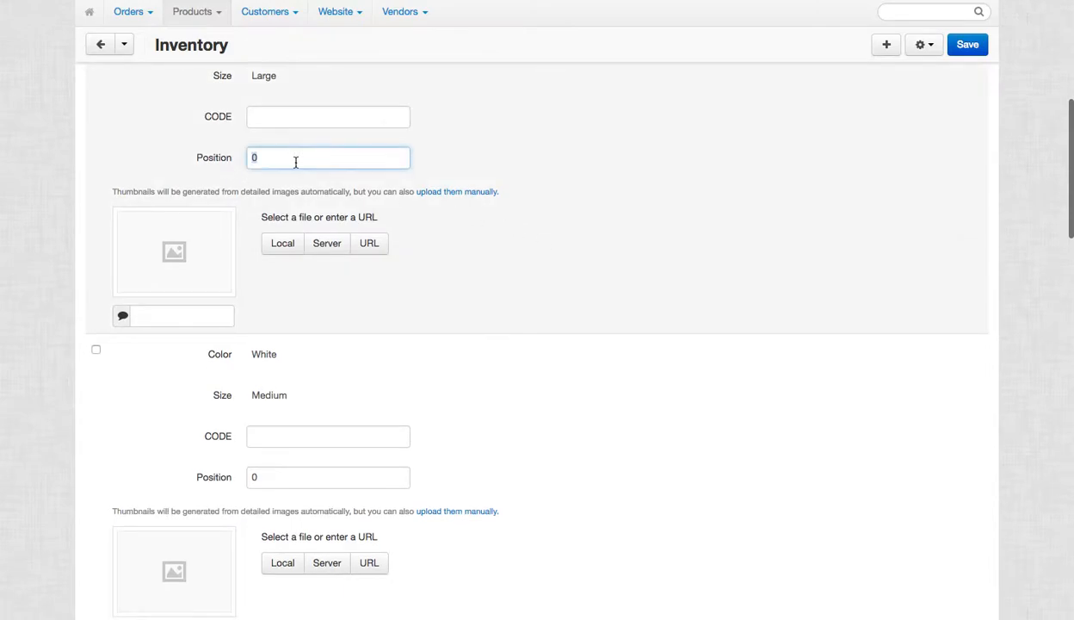
scroll(323, 258, "down", 3)
left_click(314, 252)
scroll(313, 262, "down", 3)
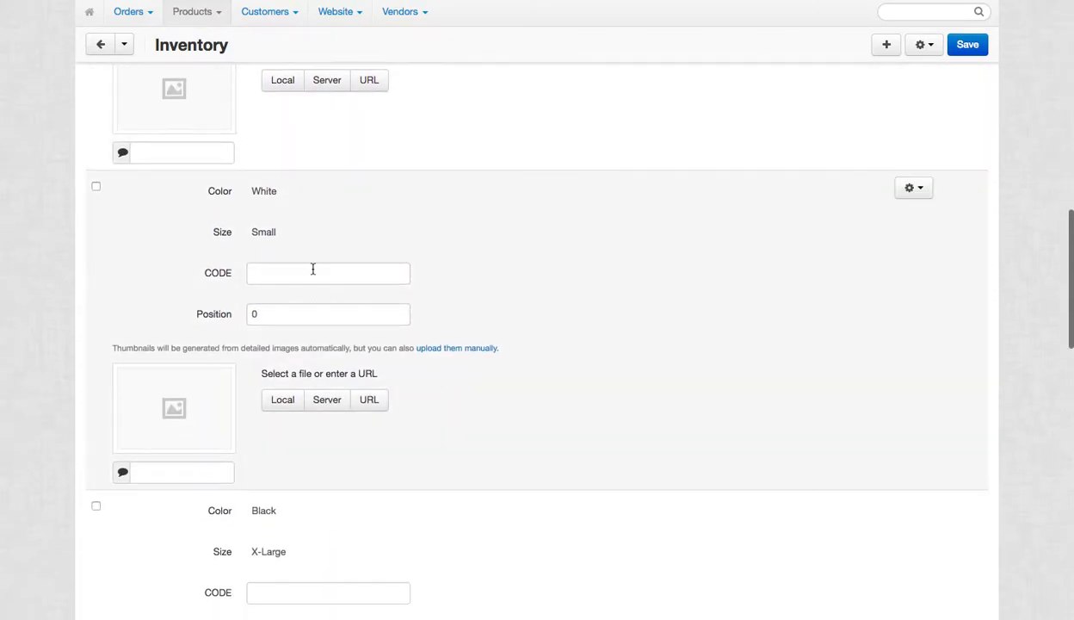
left_click(296, 317)
scroll(252, 278, "down", 4)
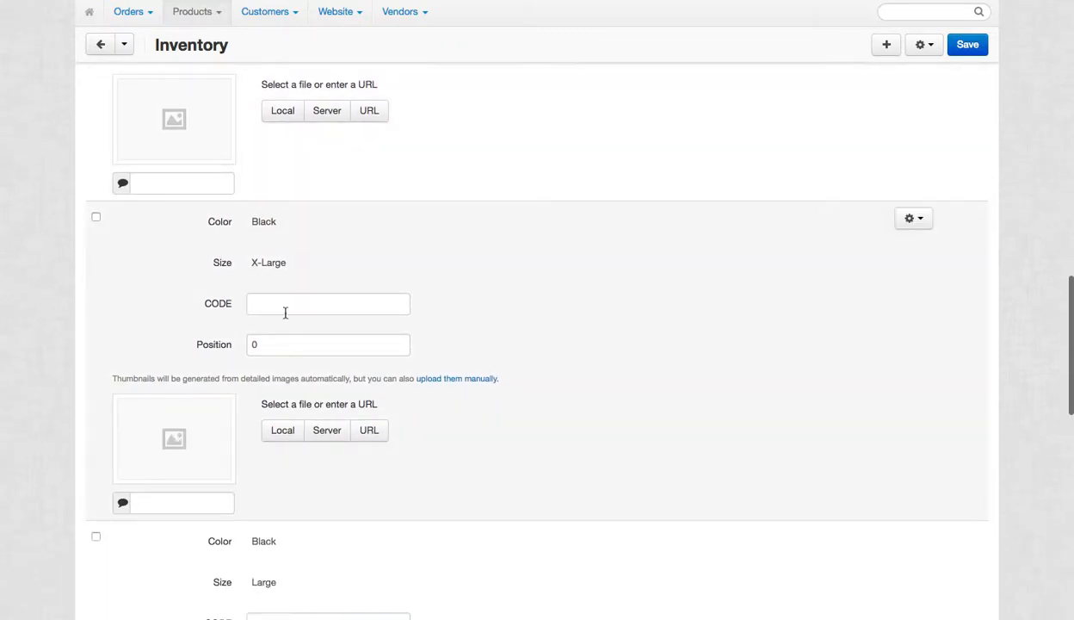
Set the Black combinations' positions to 3 for X-Large, 2 for Large and 1 for Medium, and save the inventory
double_click(268, 347)
type("3")
scroll(330, 408, "down", 3)
double_click(293, 428)
type("2")
scroll(301, 429, "down", 4)
double_click(294, 442)
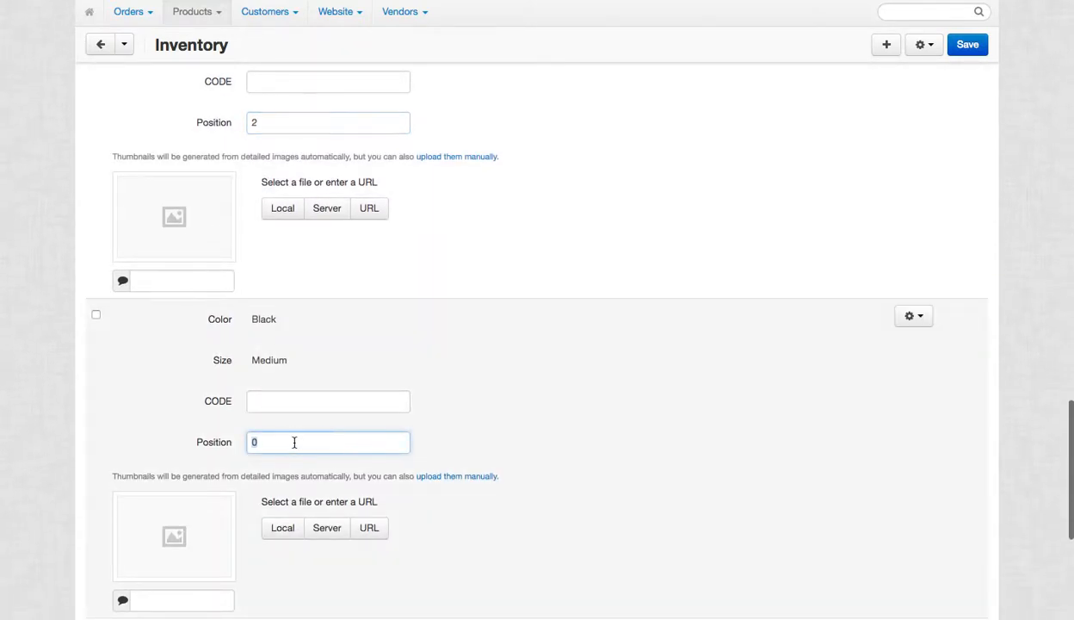
type("1")
scroll(290, 441, "down", 4)
scroll(813, 417, "up", 15)
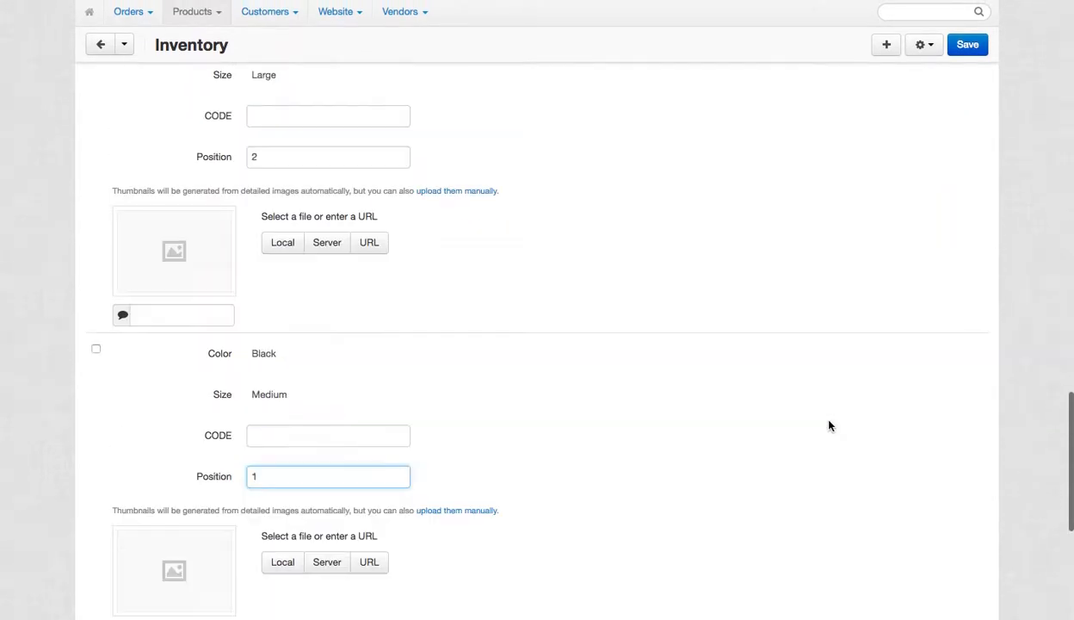
scroll(826, 422, "up", 1)
left_click(969, 76)
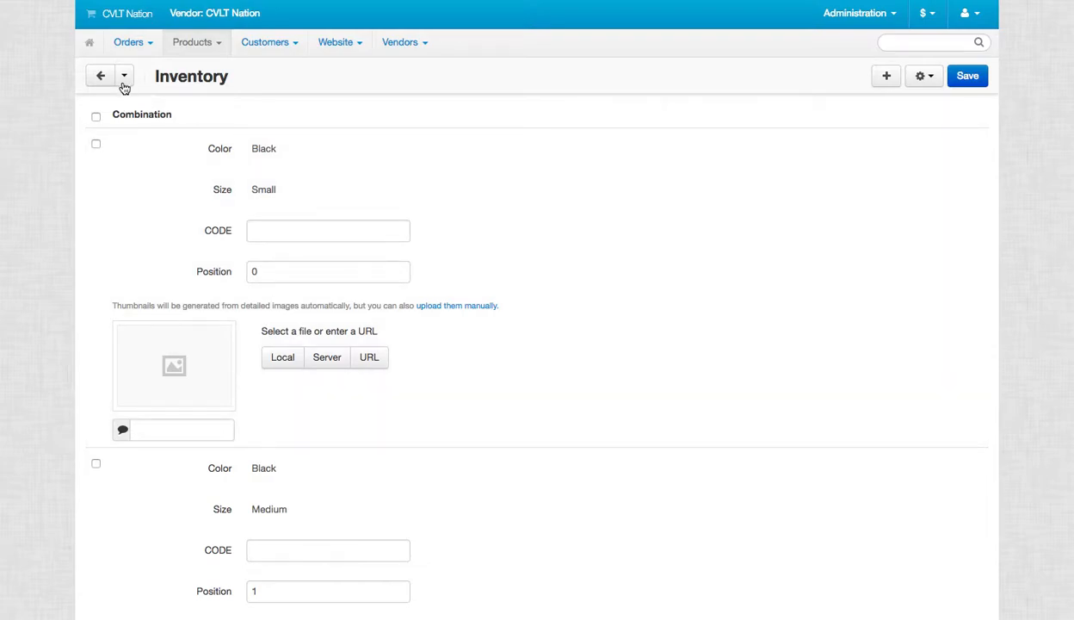
Return to the Am I Demon T-shirt product, set its inventory tracking to Track with options and save it
left_click(124, 76)
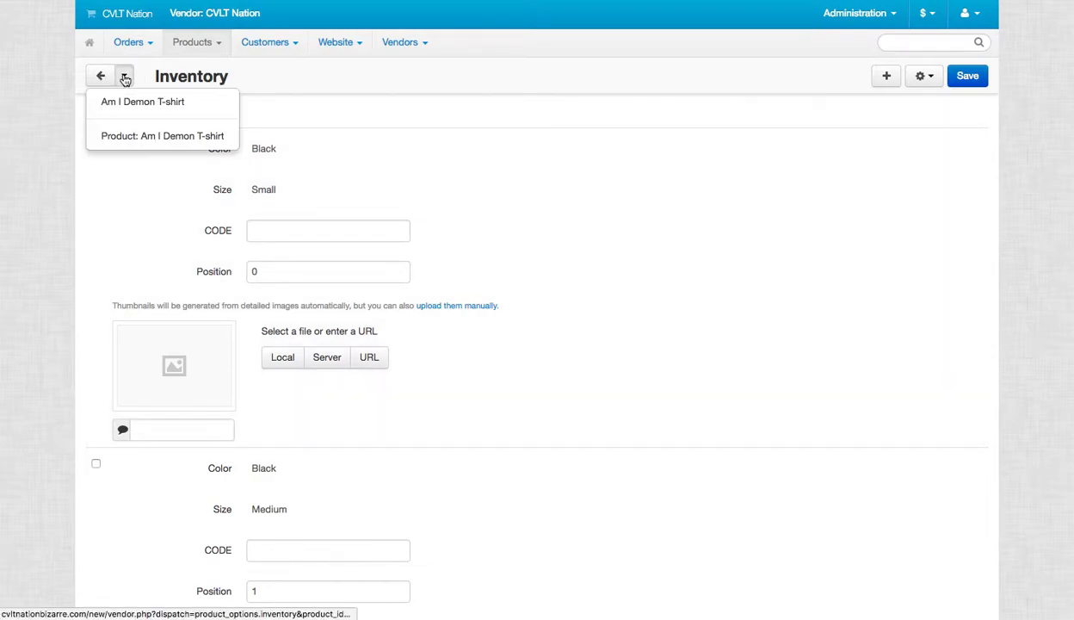
left_click(135, 103)
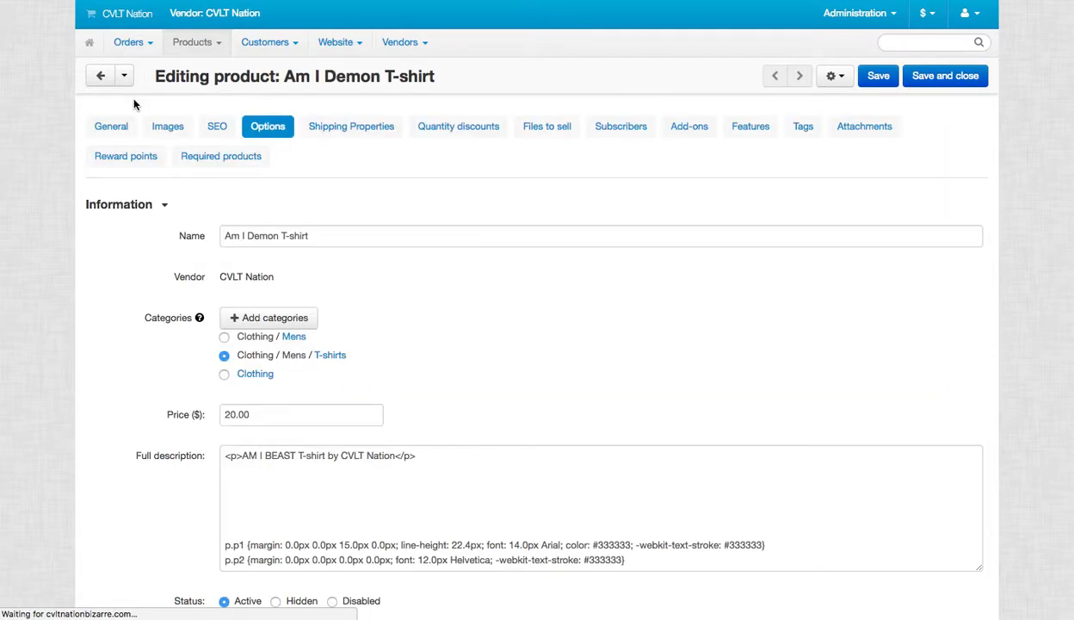
left_click(107, 126)
scroll(125, 298, "down", 10)
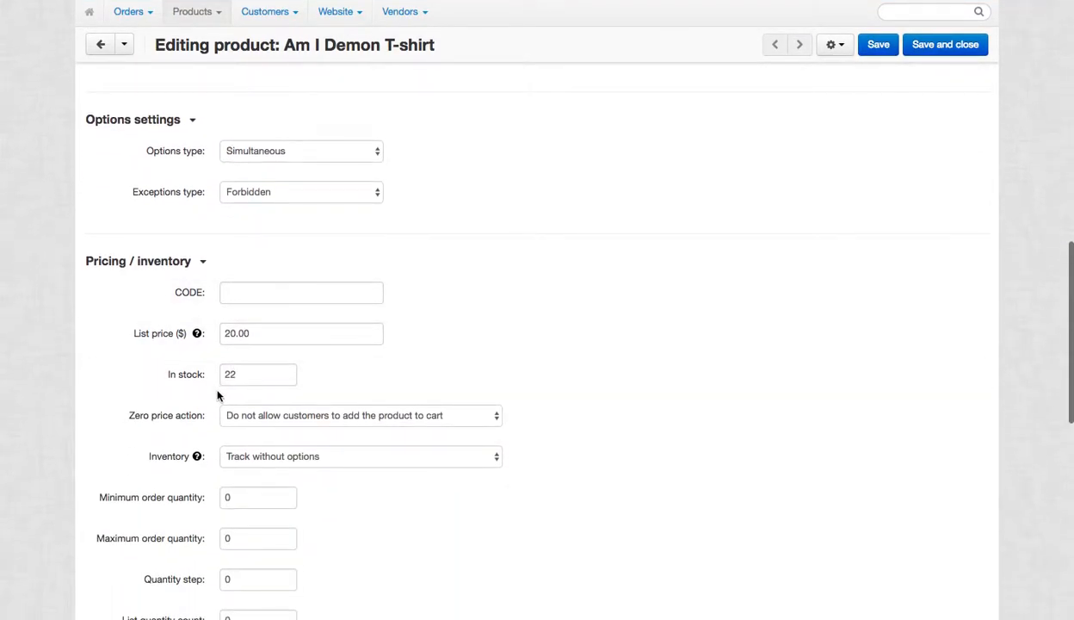
scroll(213, 398, "down", 2)
left_click(266, 389)
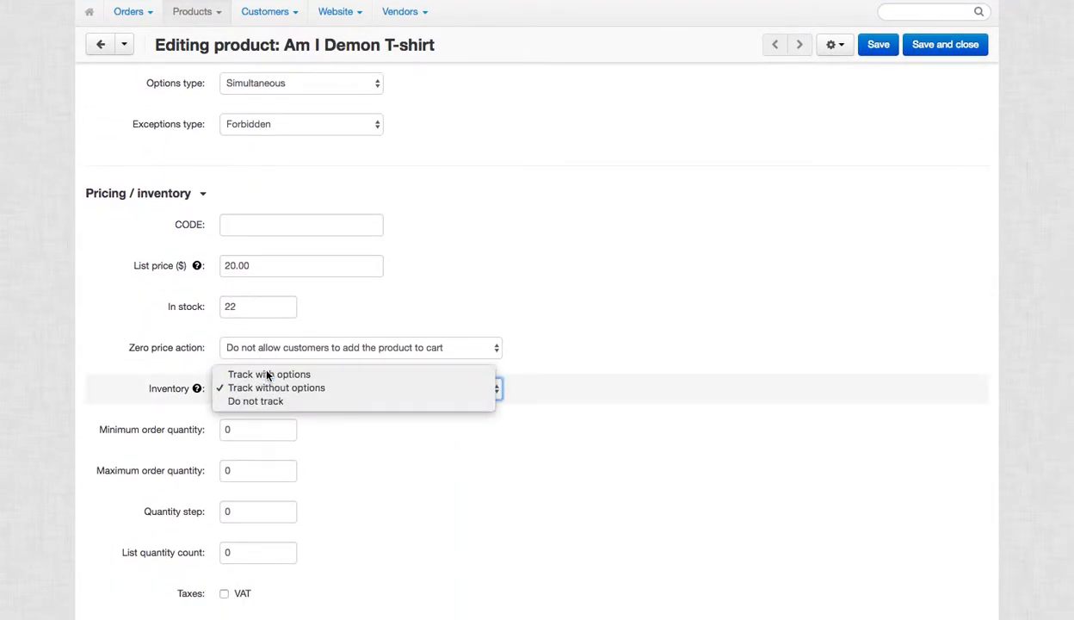
left_click(256, 374)
scroll(912, 198, "up", 5)
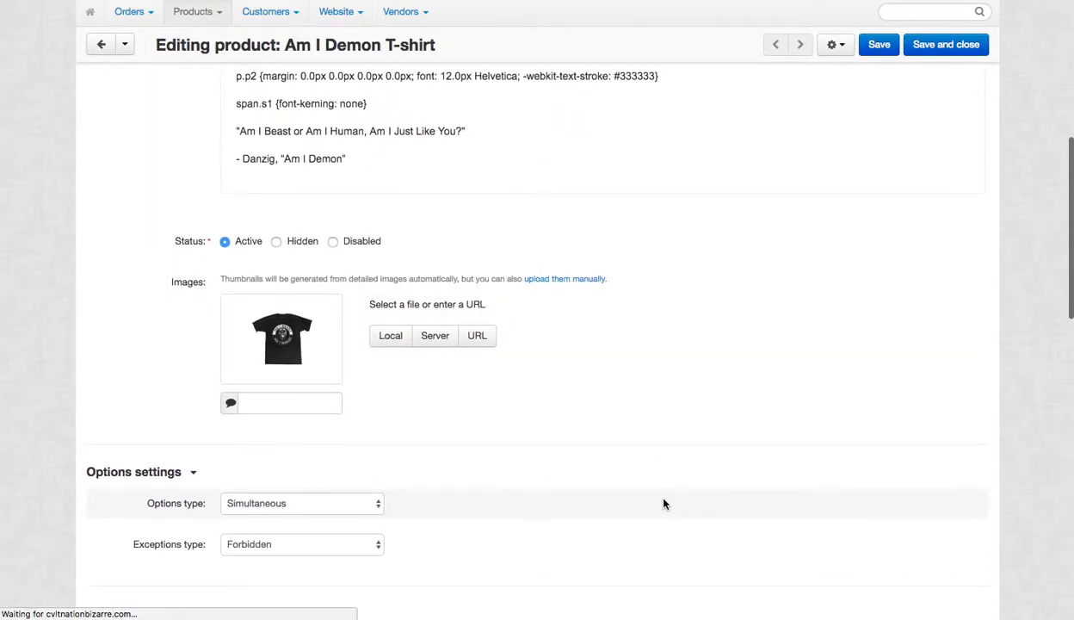
In the full description's HTML source, copy the "Am I Beast or Am I Human, Am I Just Like You?" quote and delete everything below the title
scroll(473, 482, "down", 2)
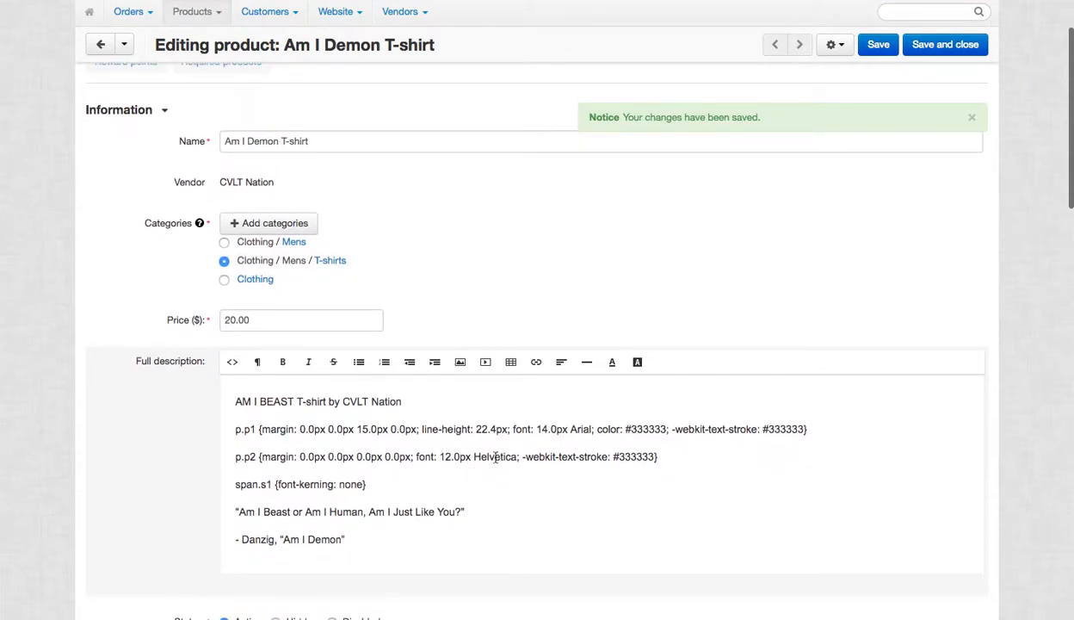
left_click(232, 362)
scroll(192, 443, "down", 2)
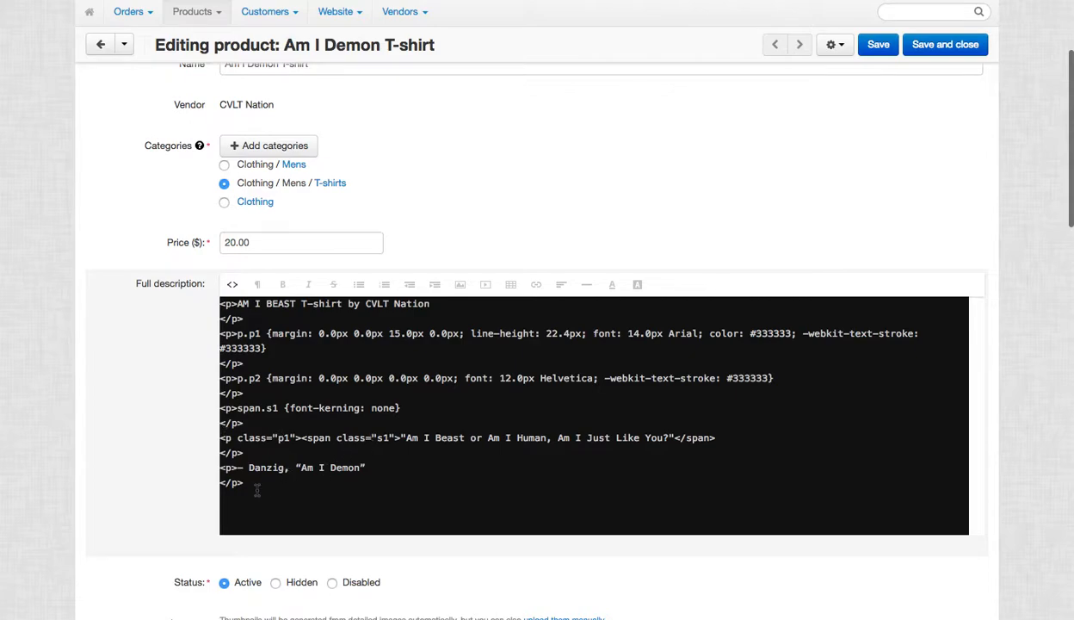
left_click_drag(256, 489, 202, 350)
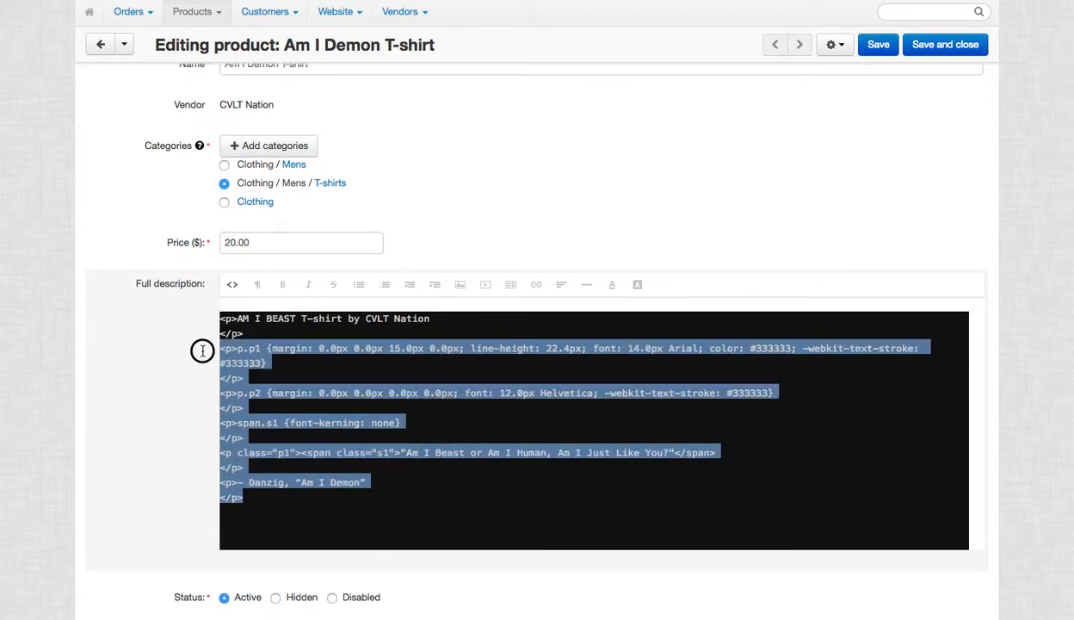
left_click(384, 482)
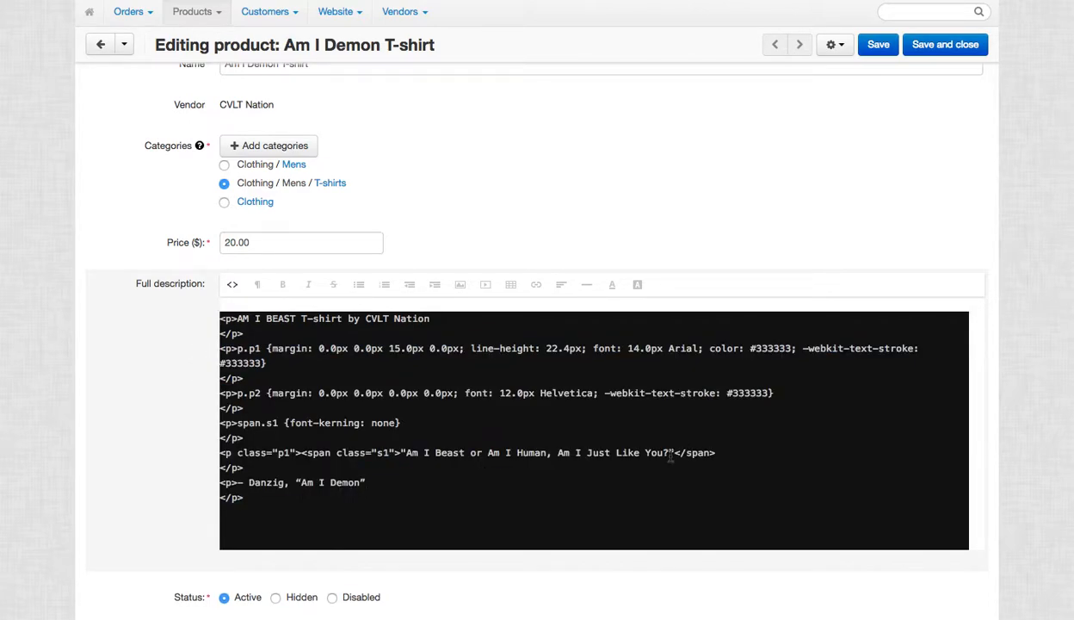
left_click_drag(670, 454, 400, 450)
key("ctrl+c")
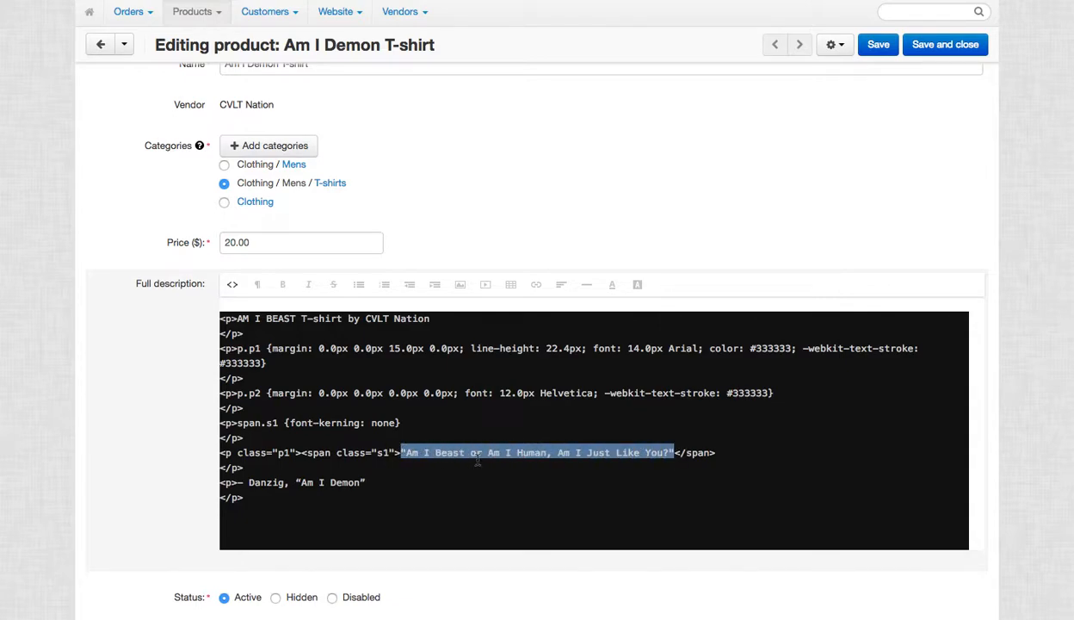
key("BackSpace")
left_click_drag(269, 511, 184, 333)
key("BackSpace")
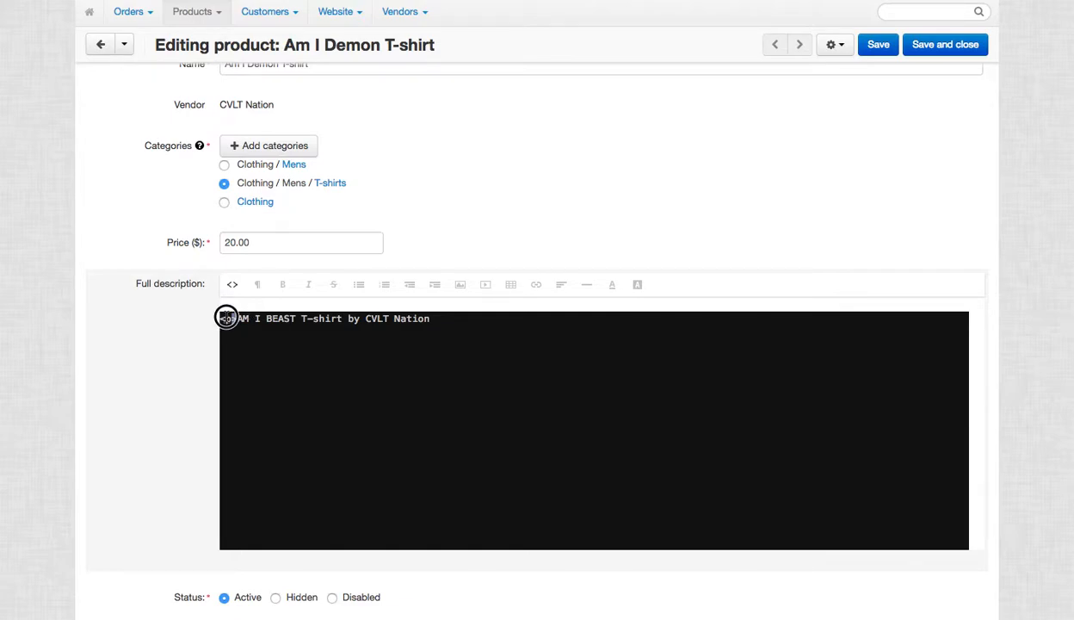
Paste the copied quote as a new paragraph below the title in the full description, check its HTML source and save the product
left_click(232, 284)
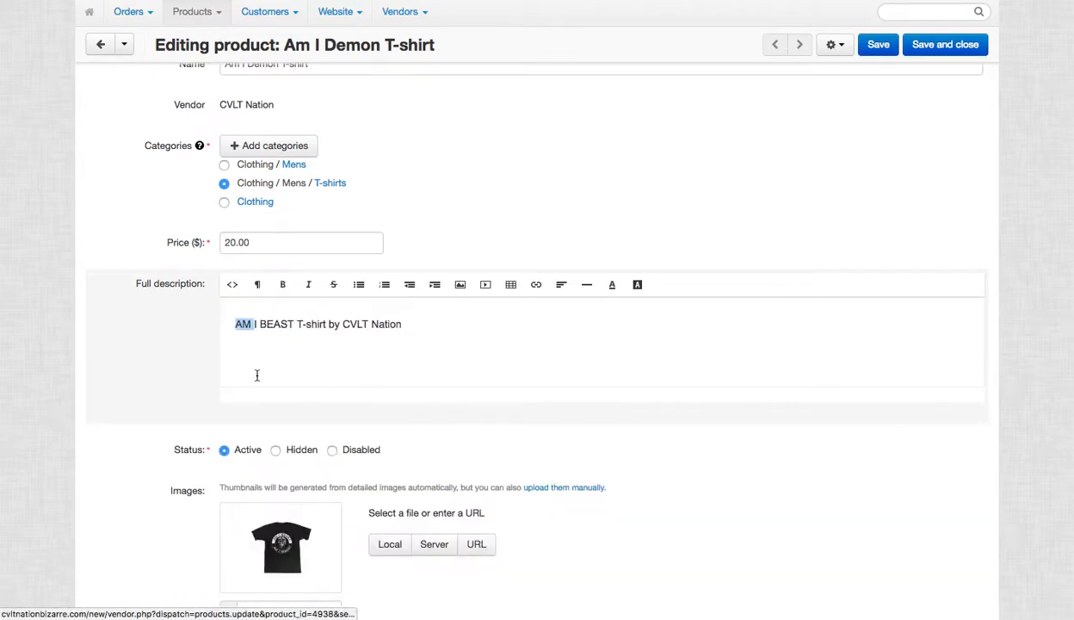
left_click(466, 334)
key("Return")
key("Return")
key("BackSpace")
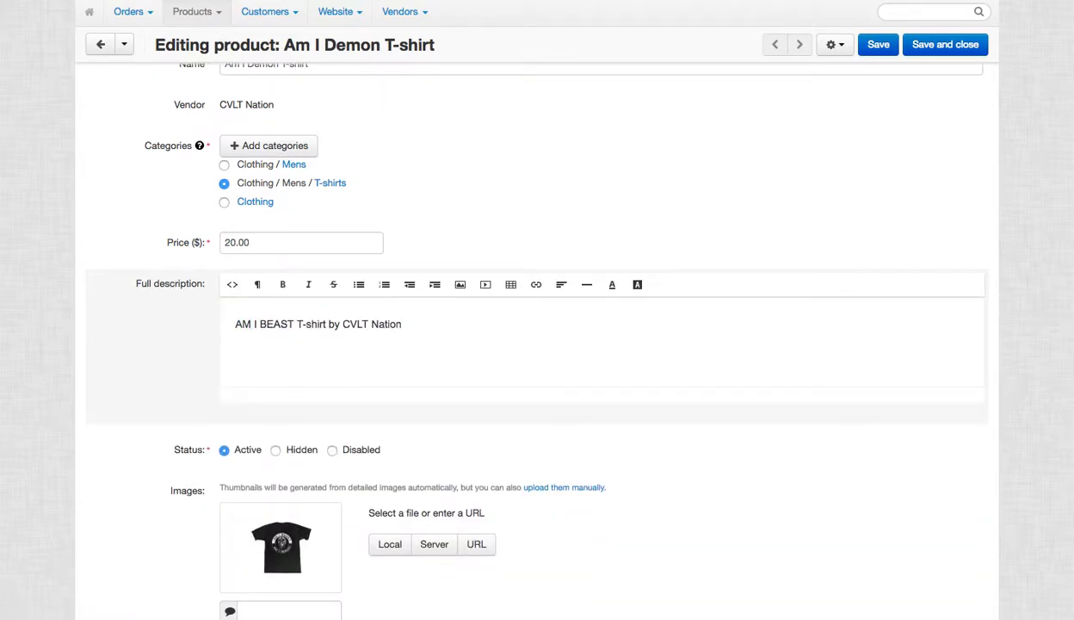
key("ctrl+v")
left_click(232, 284)
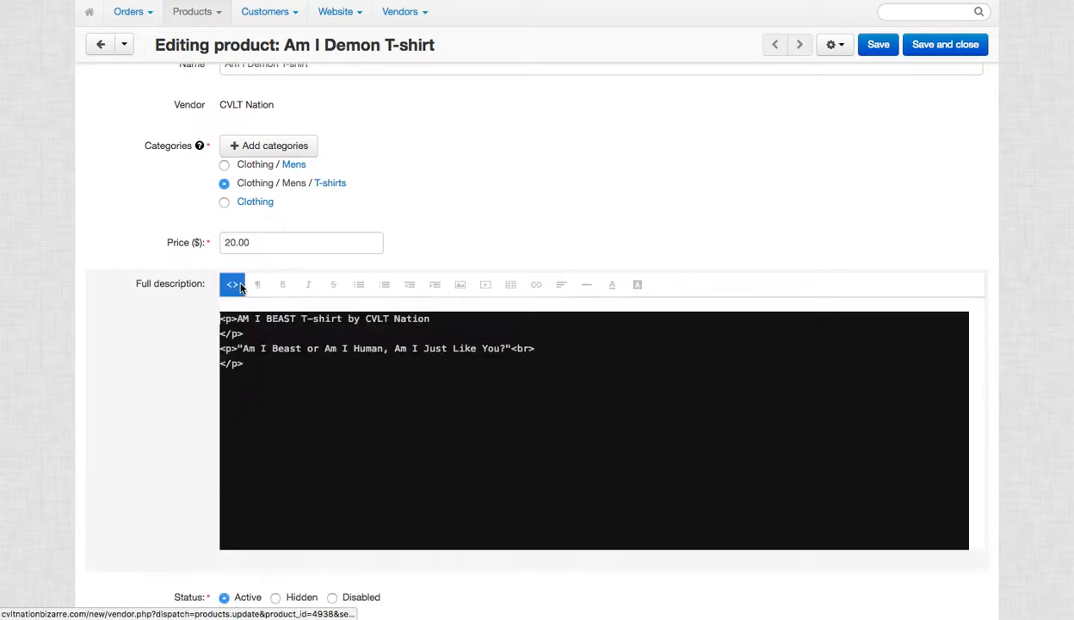
left_click(237, 288)
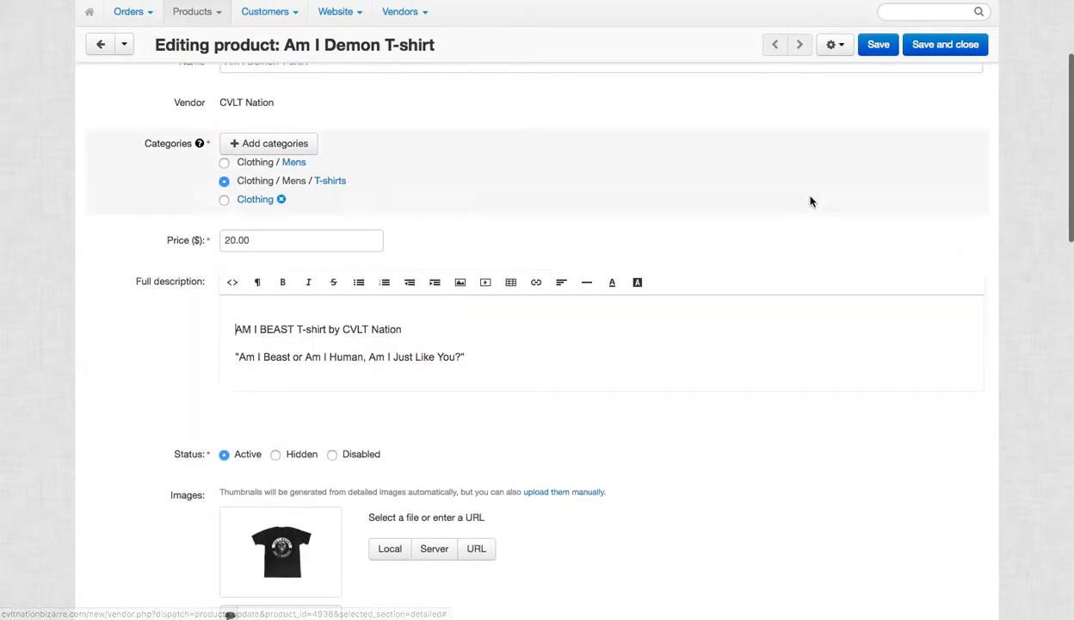
left_click(878, 44)
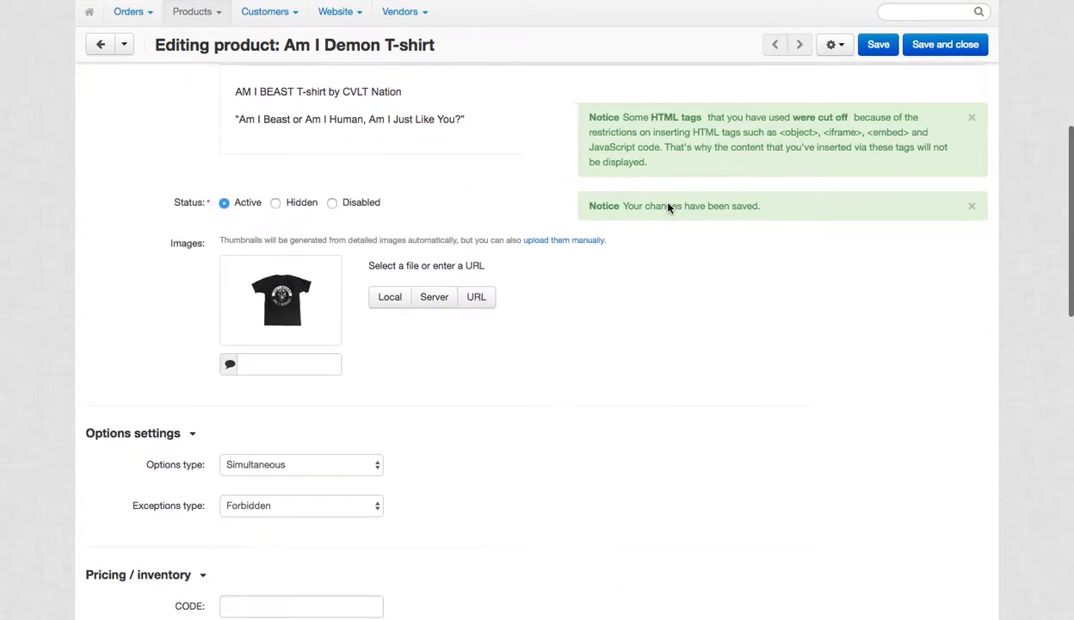
Dismiss the notices and open the product's option combinations
scroll(669, 207, "up", 1)
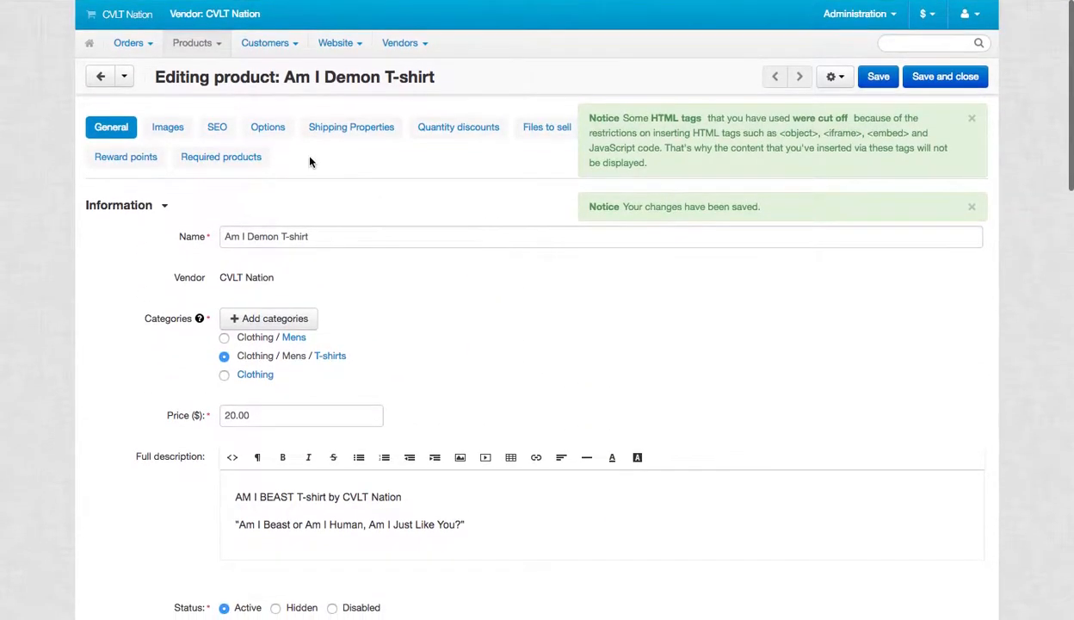
left_click(971, 120)
left_click(971, 119)
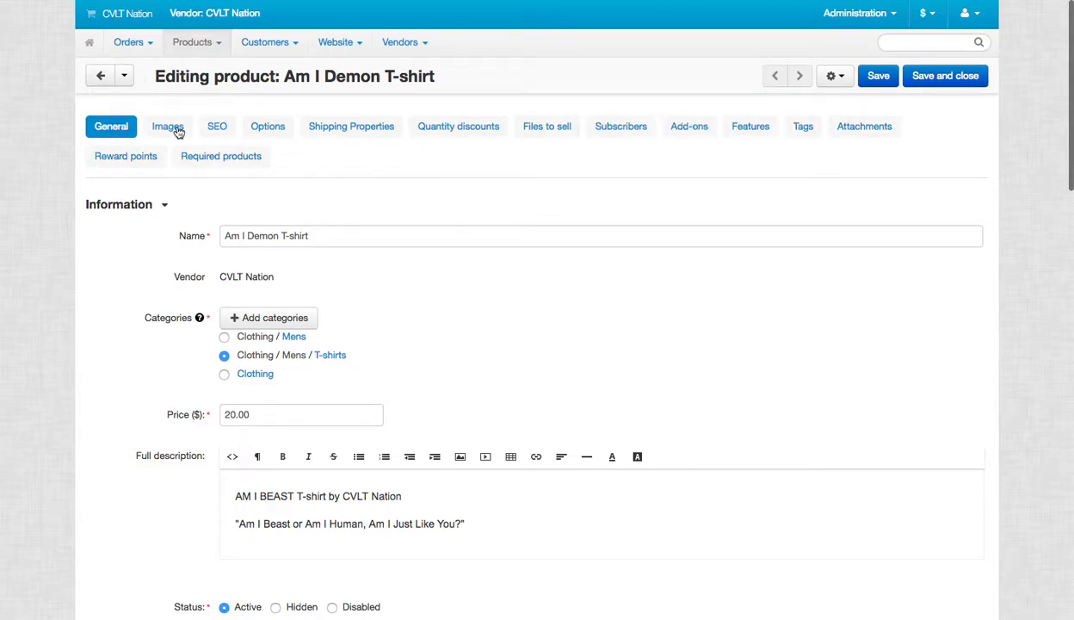
left_click(263, 128)
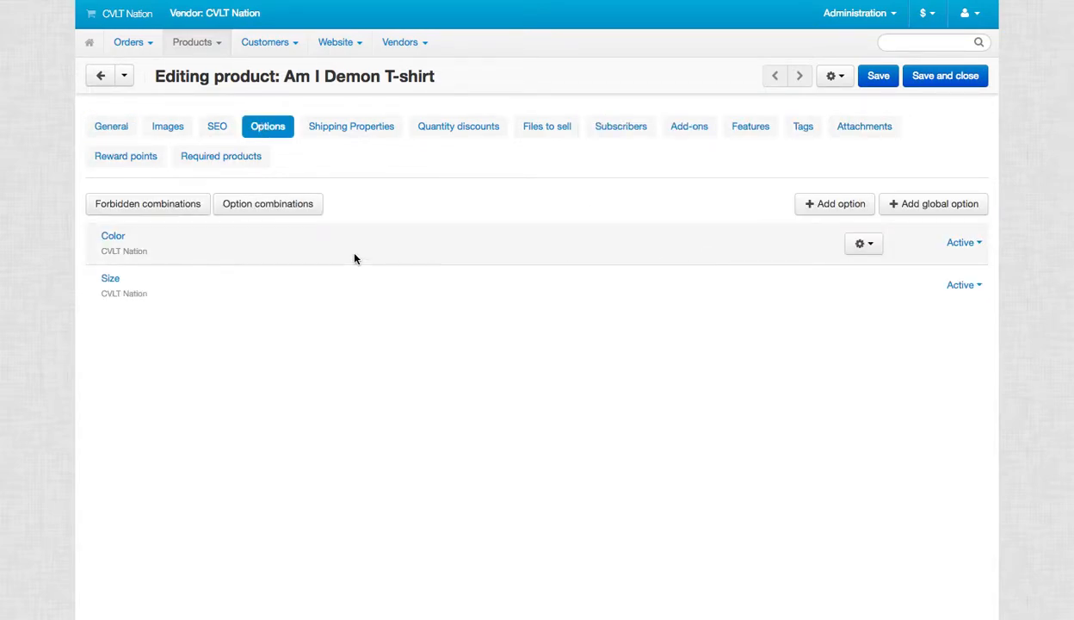
left_click(272, 205)
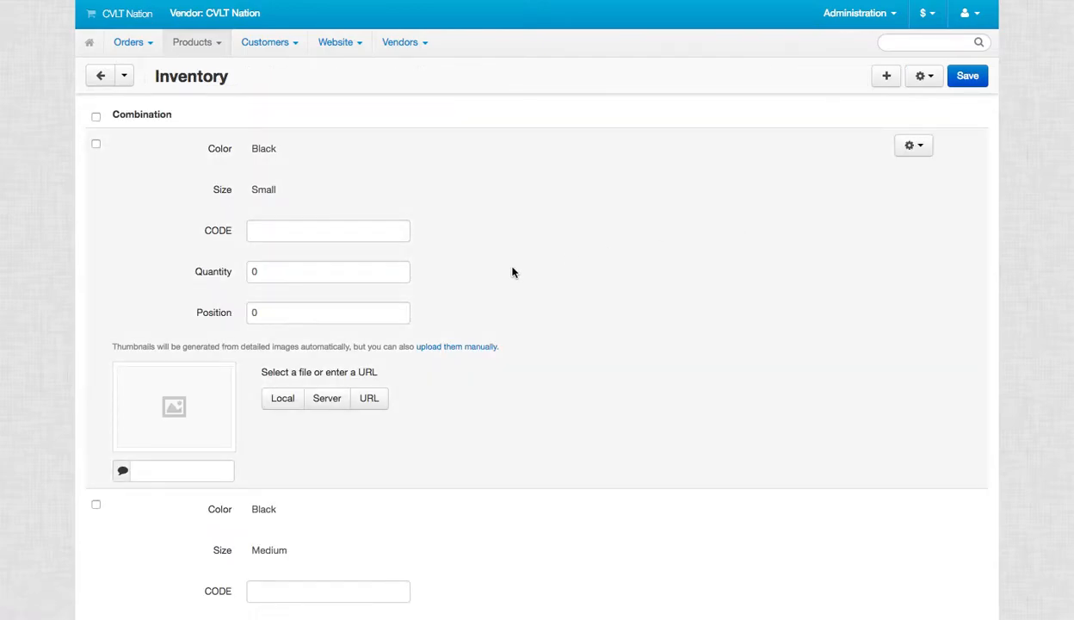
Set the Black shirt quantities to 1 for Small, 4 for Medium and 4 for Large, and edit the X-Large quantity
left_click(283, 272)
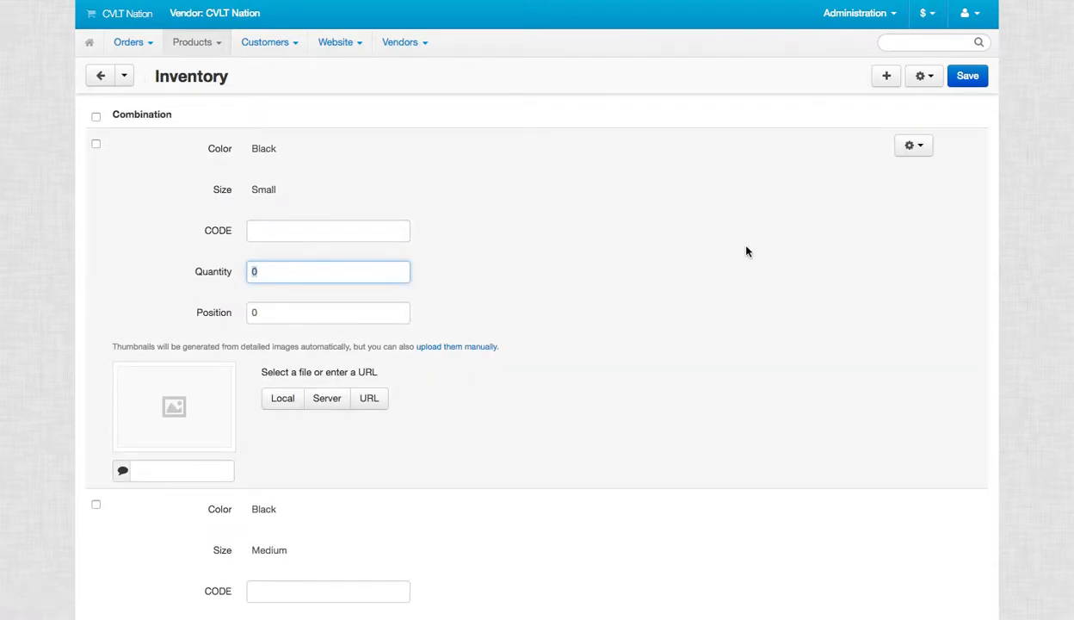
type("1")
scroll(746, 252, "down", 5)
double_click(289, 255)
type("4")
scroll(309, 327, "down", 3)
double_click(278, 344)
type("4")
scroll(305, 344, "down", 4)
double_click(279, 322)
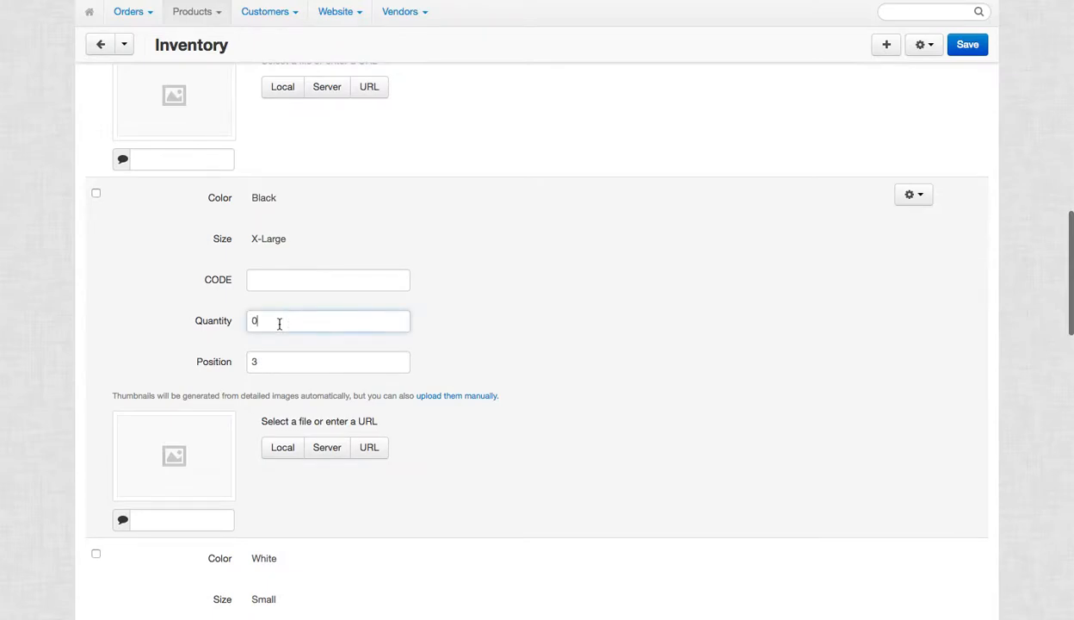
Set the White shirt quantities to 5 for Small, 4 for Large and 2 for X-Large, edit Medium's quantity, and save the inventory
scroll(284, 318, "down", 5)
double_click(294, 226)
type("5")
scroll(288, 283, "down", 4)
double_click(273, 212)
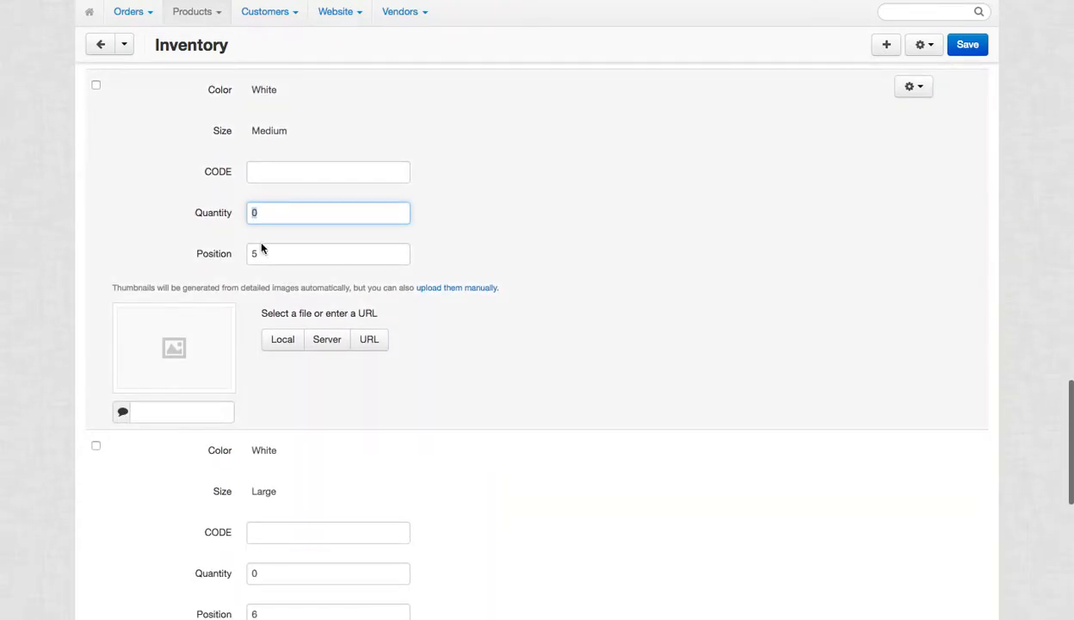
scroll(267, 249, "down", 4)
double_click(276, 198)
type("6")
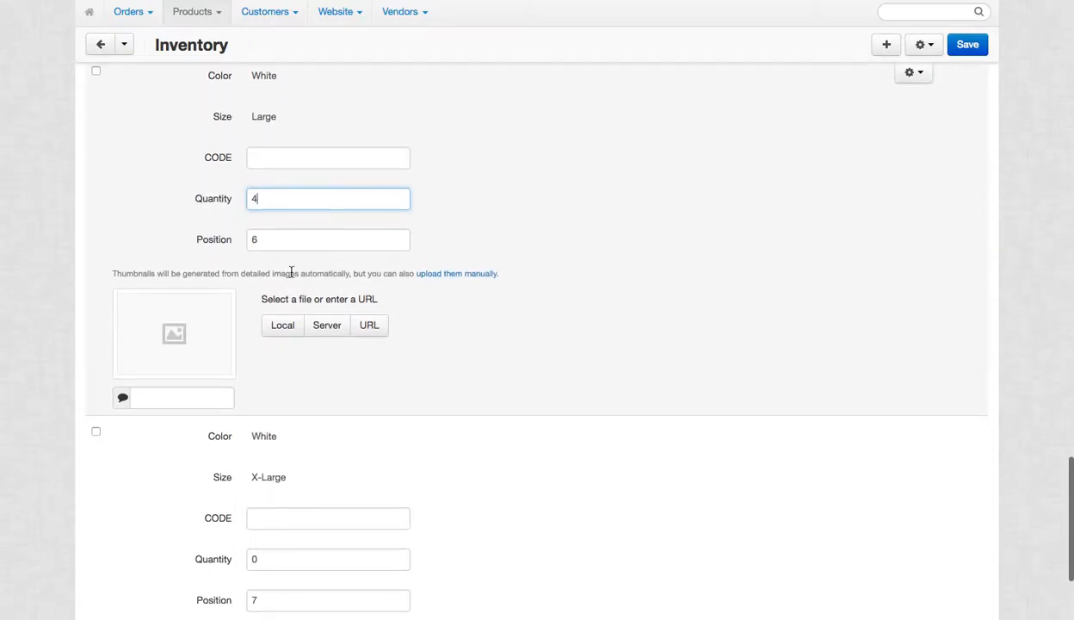
scroll(293, 274, "down", 2)
double_click(276, 374)
type("2")
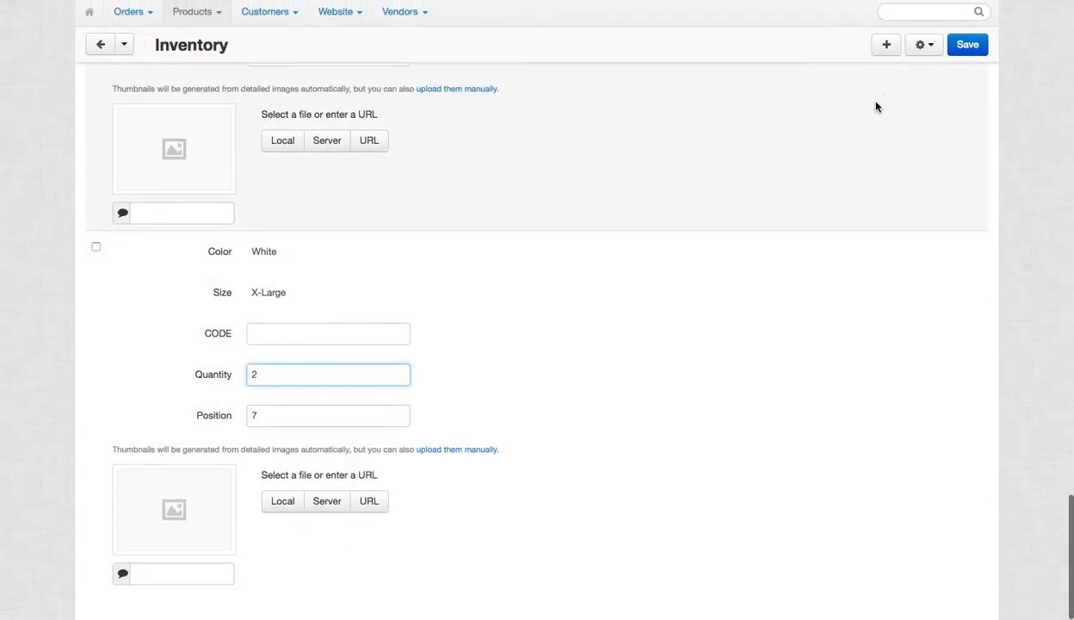
left_click(967, 44)
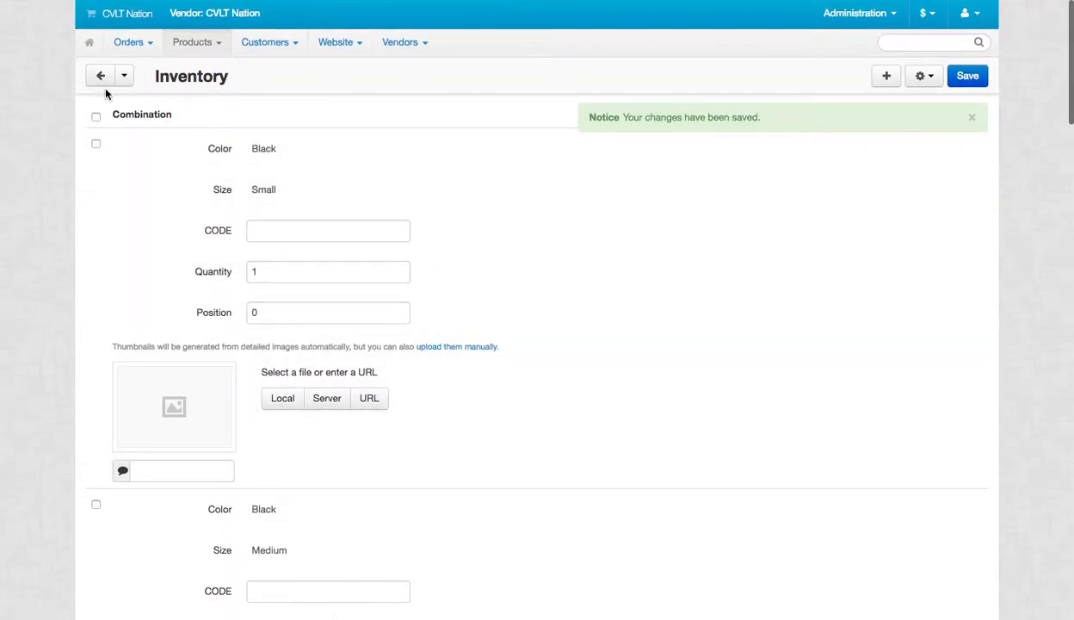
Return to the Am I Demon T-shirt product, upload AMIBEAST_WHITETEE_2.jpg as an additional image and save
left_click(125, 77)
left_click(102, 104)
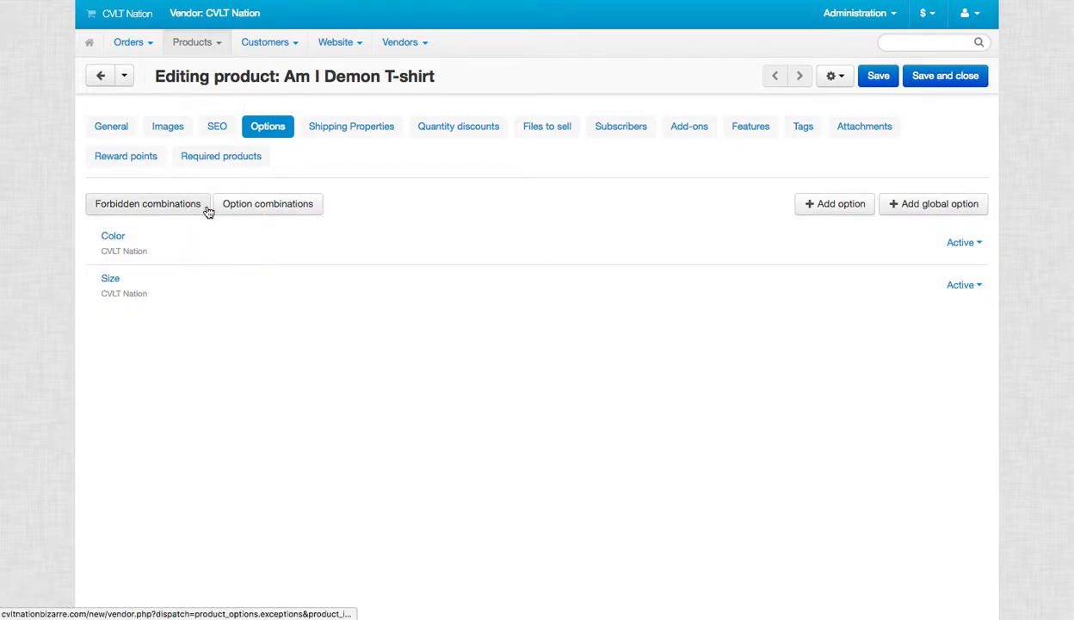
left_click(164, 132)
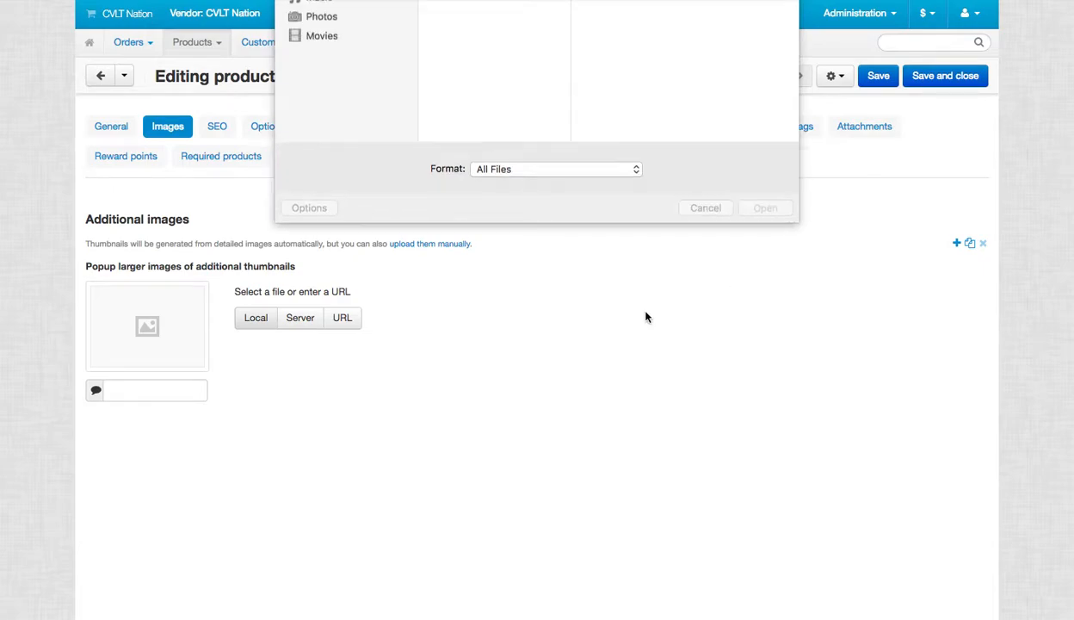
left_click(520, 79)
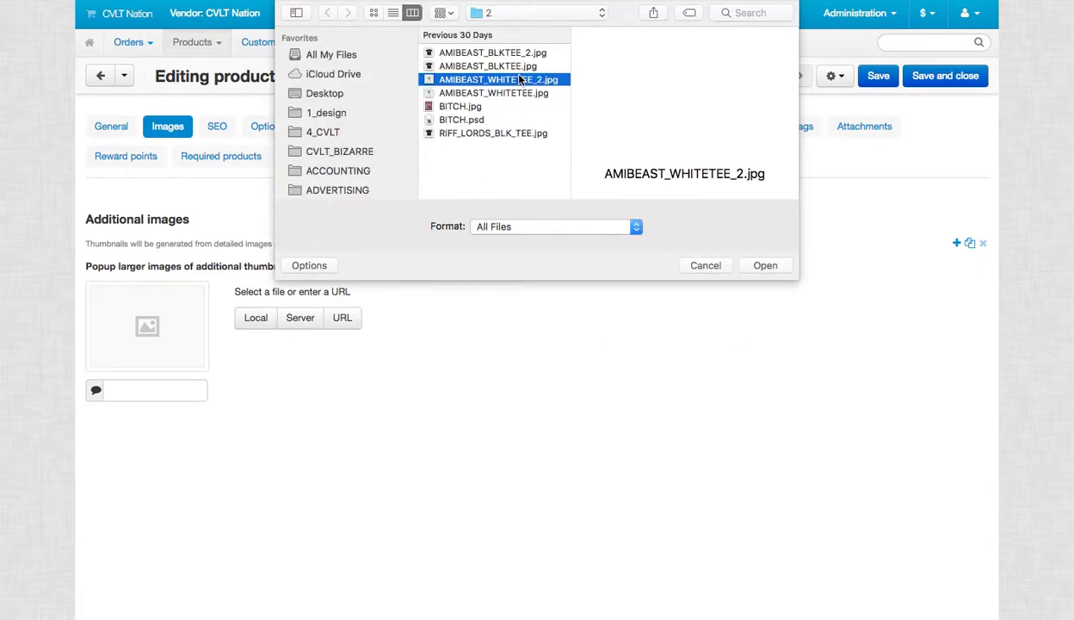
left_click(765, 265)
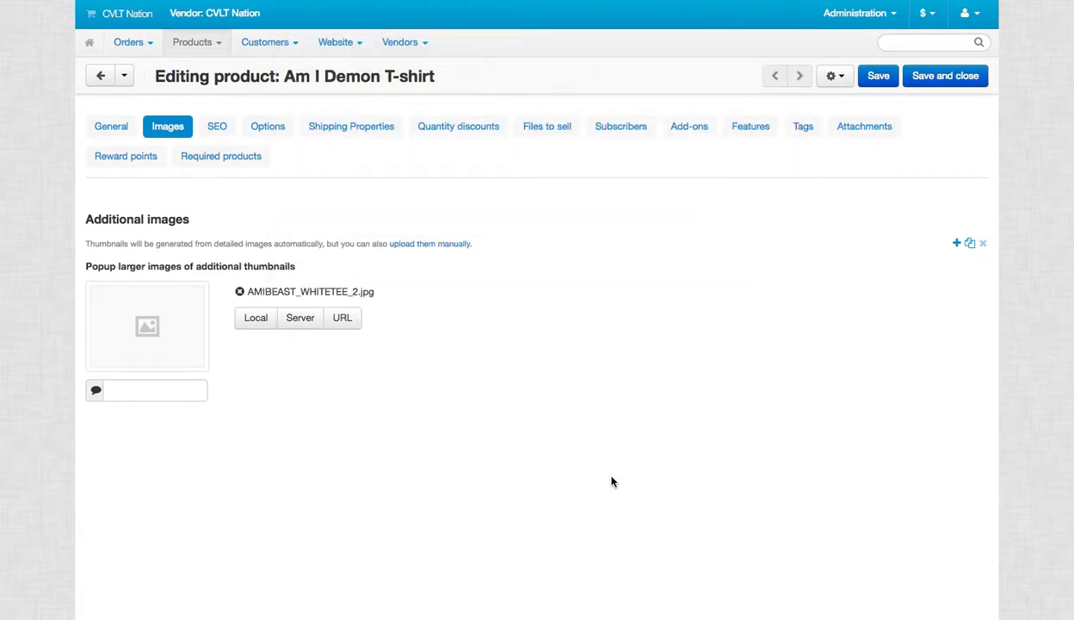
left_click(877, 76)
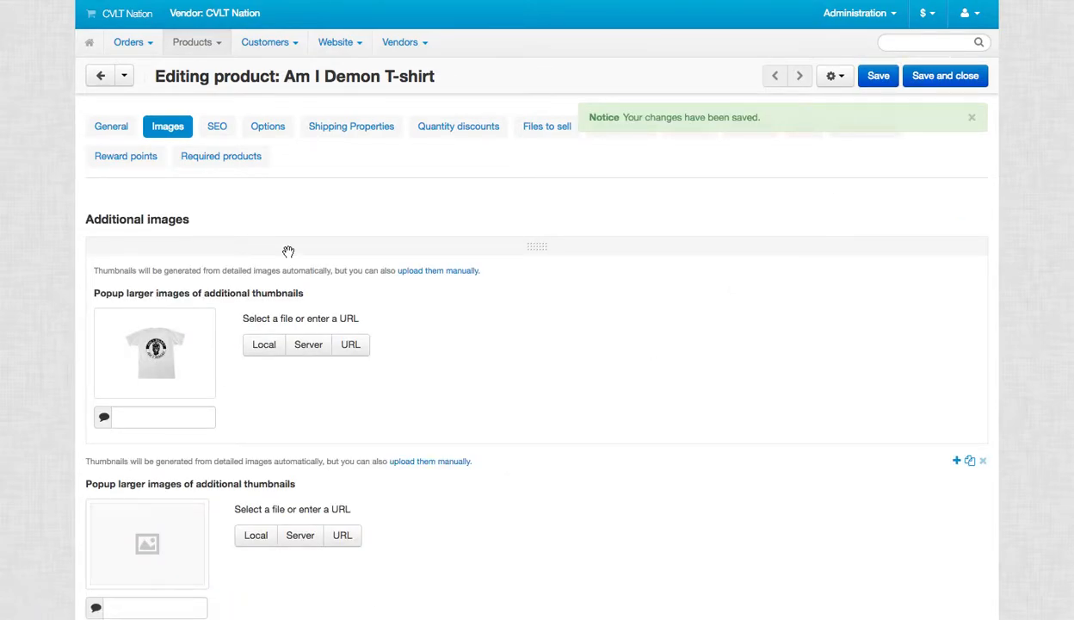
Copy the product name "Am I Demon T-shirt" into the page title of the SEO meta data
left_click(218, 131)
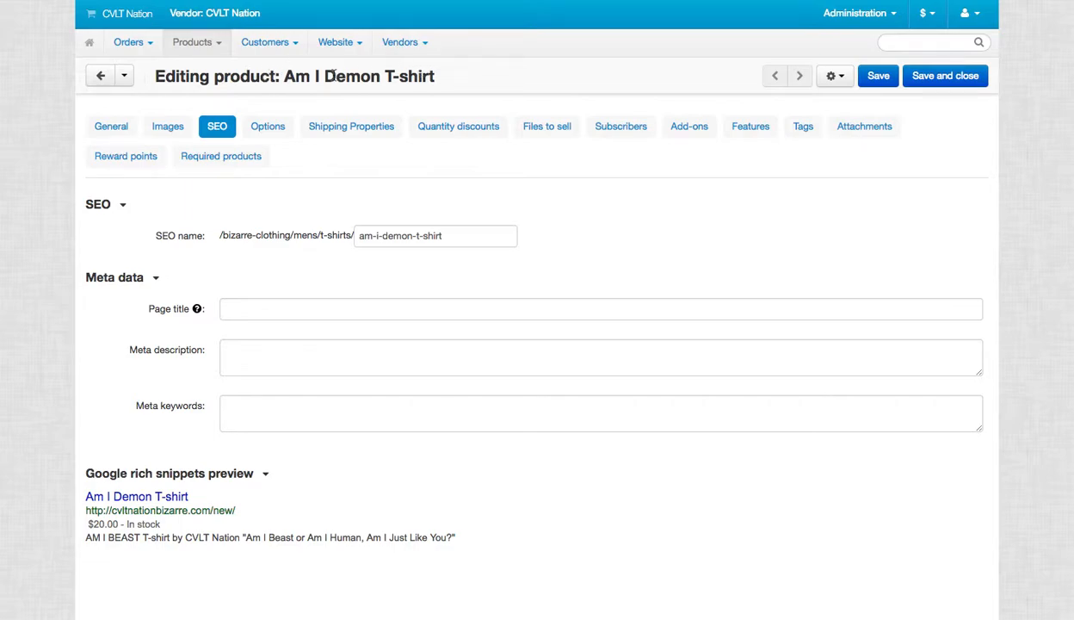
left_click(258, 307)
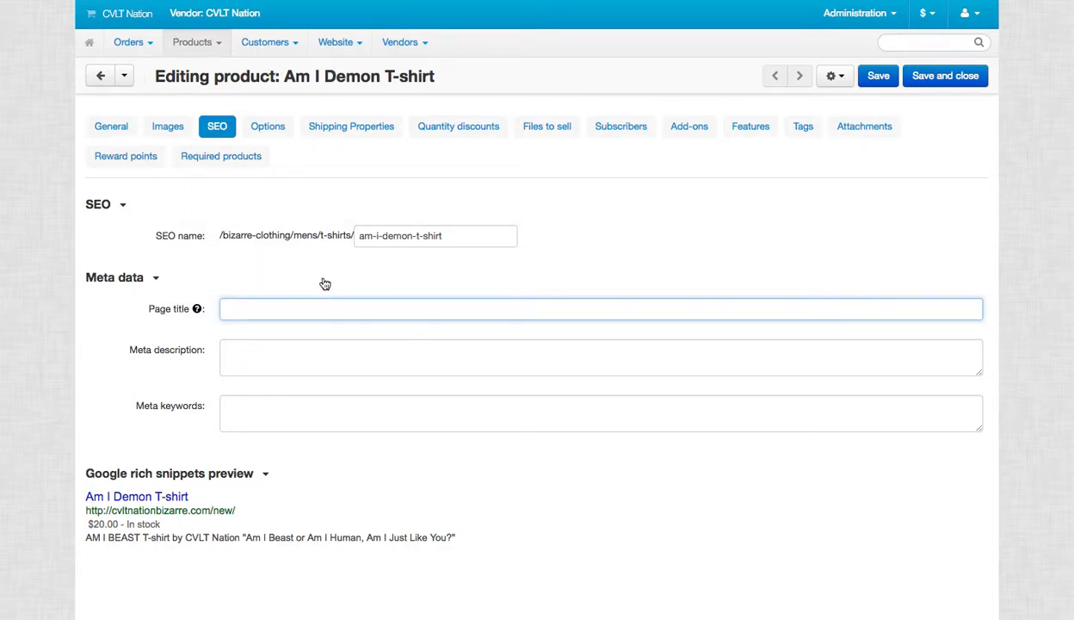
left_click_drag(457, 79, 342, 74)
left_click(475, 84)
mouse_move(450, 77)
left_mouse_down()
mouse_move(292, 77)
mouse_move(436, 78)
left_mouse_up()
key("ctrl+c")
left_click(303, 76)
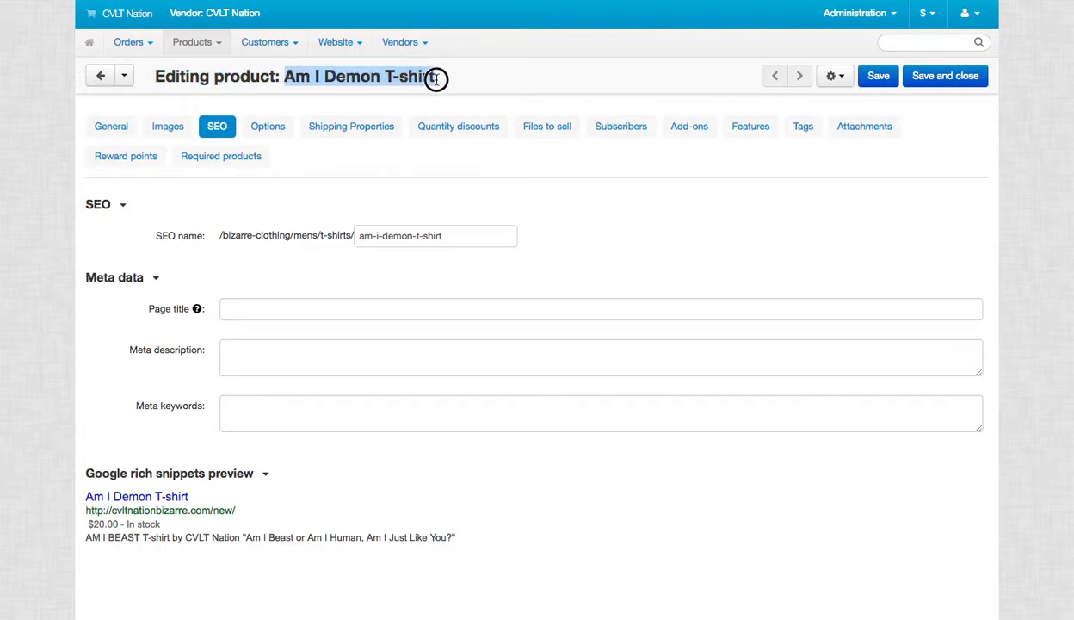
left_click(280, 311)
key("ctrl+v")
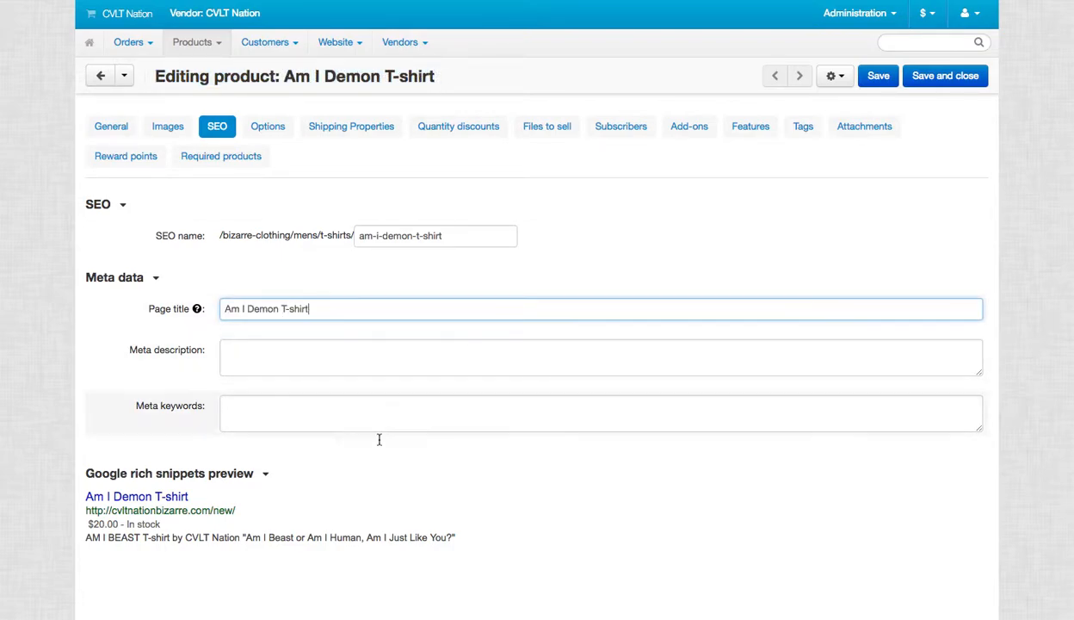
Enter the meta keywords "cvlt nation, danzig, t-shirt, black, white, metal, punk"
left_click(269, 420)
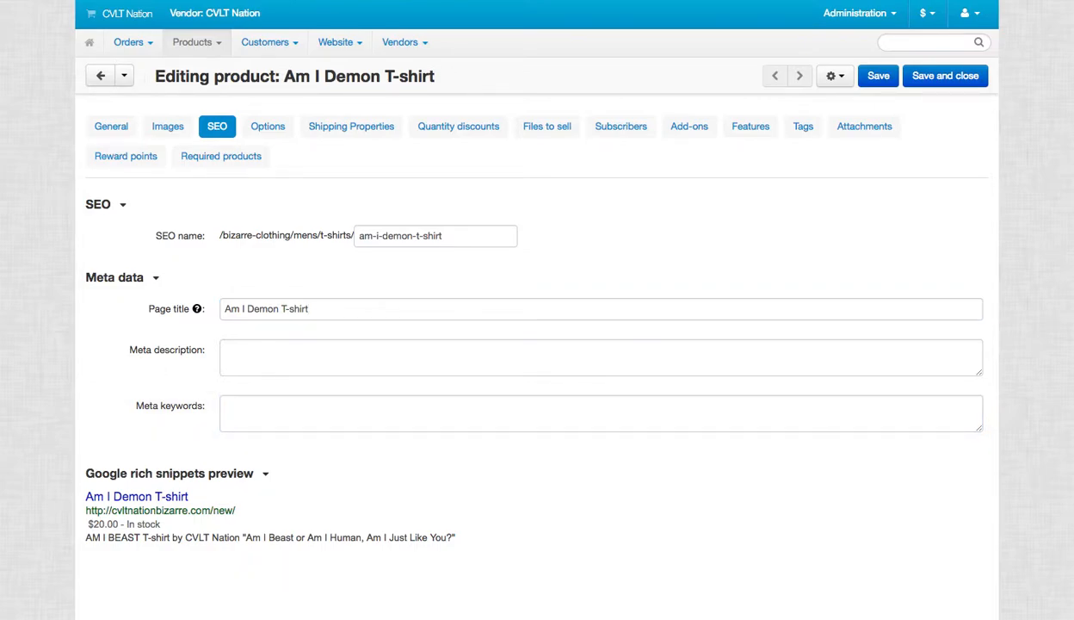
left_click(225, 413)
type("cvlt nation, danzig, t-shirt, black, white, metal, punk")
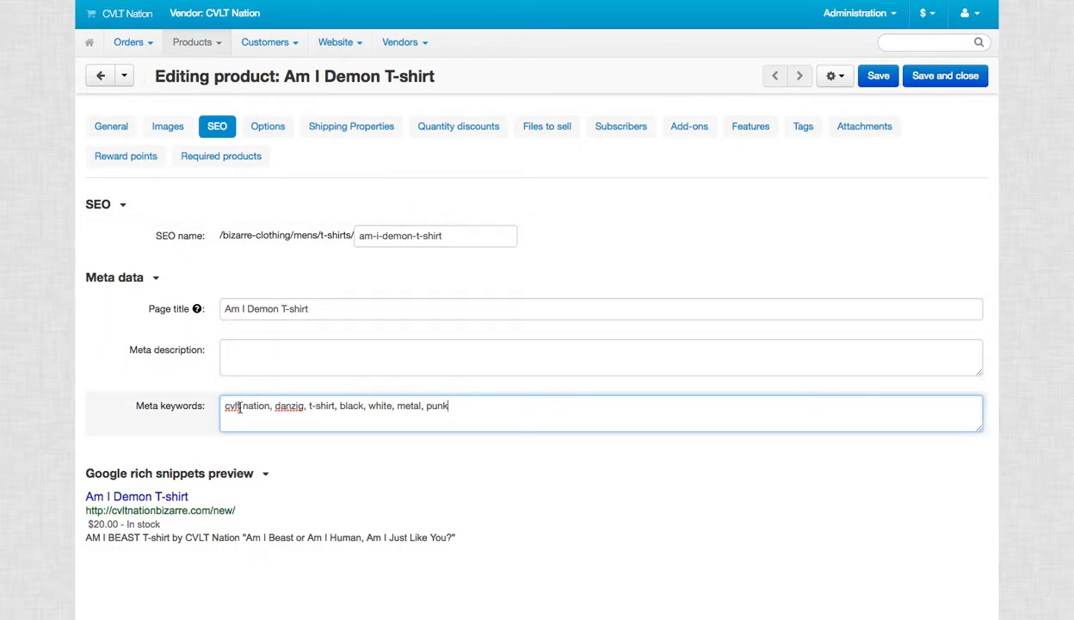
Set the product's shipping weight to 0.500 lbs and read the help note on weight
left_click(269, 130)
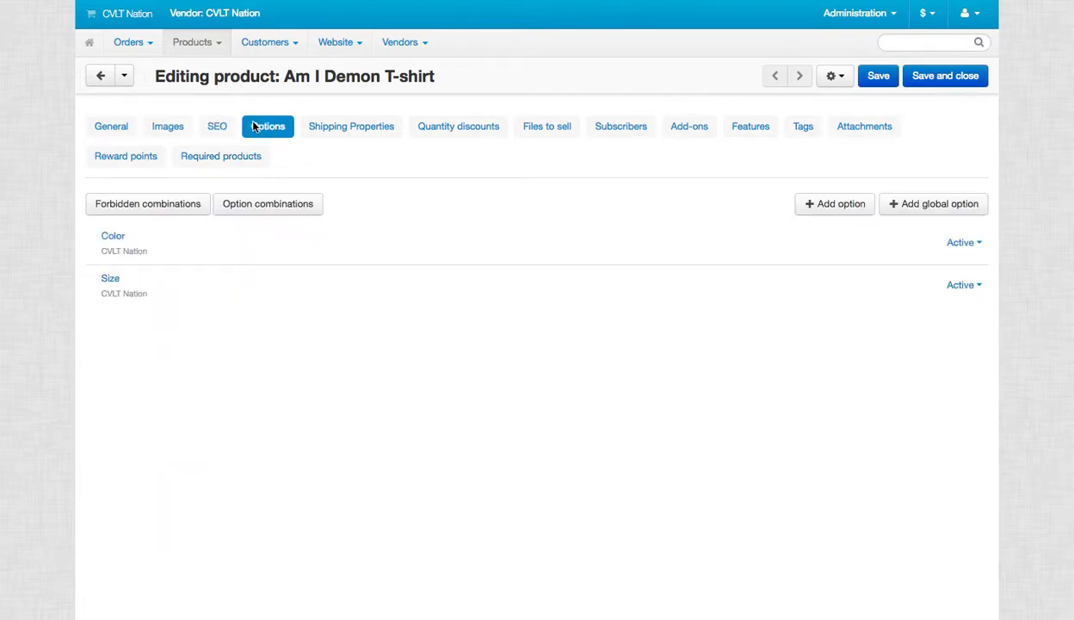
left_click(354, 134)
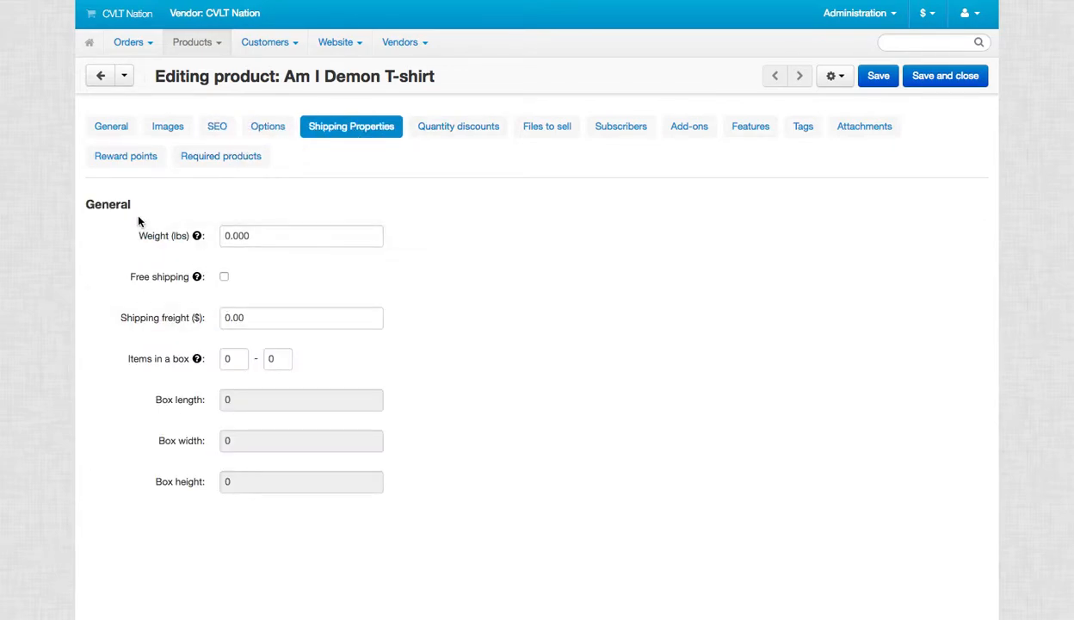
mouse_move(199, 241)
left_click(234, 236)
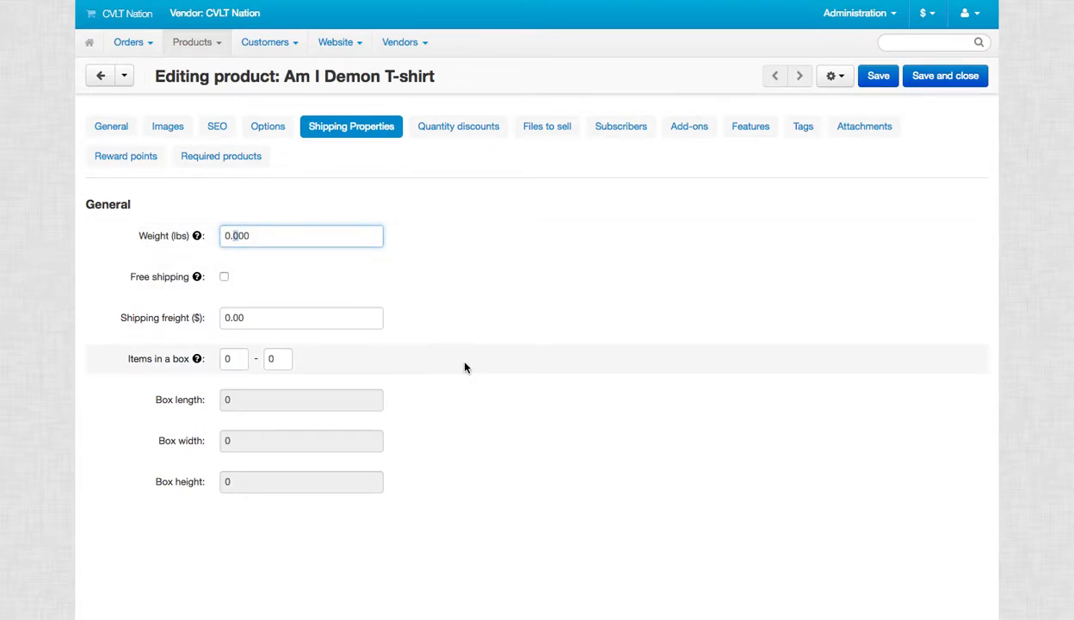
type("5")
mouse_move(197, 362)
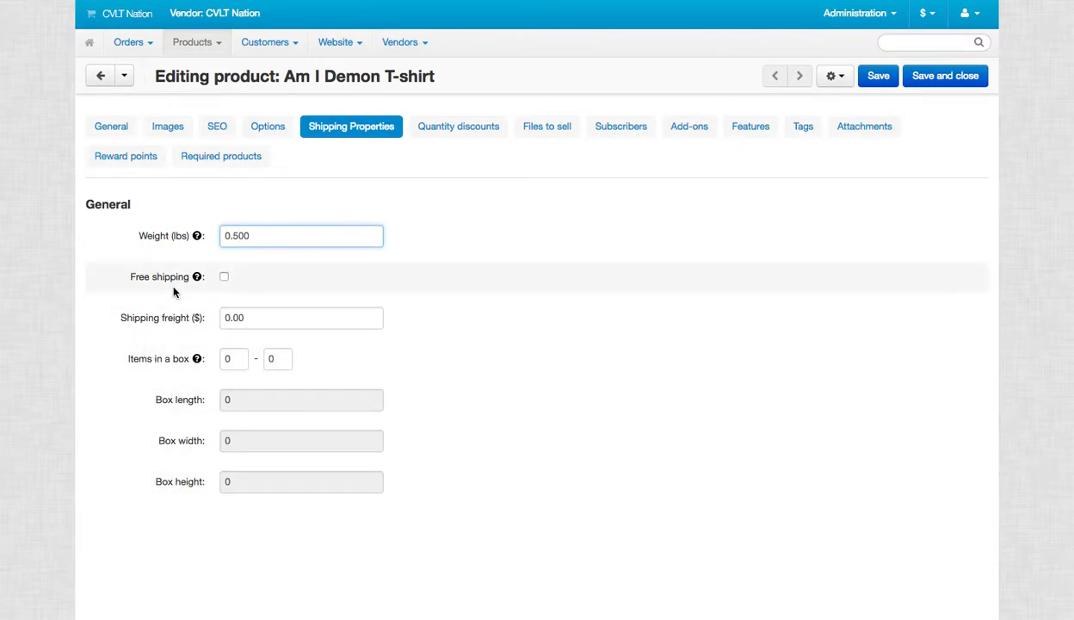
mouse_move(207, 238)
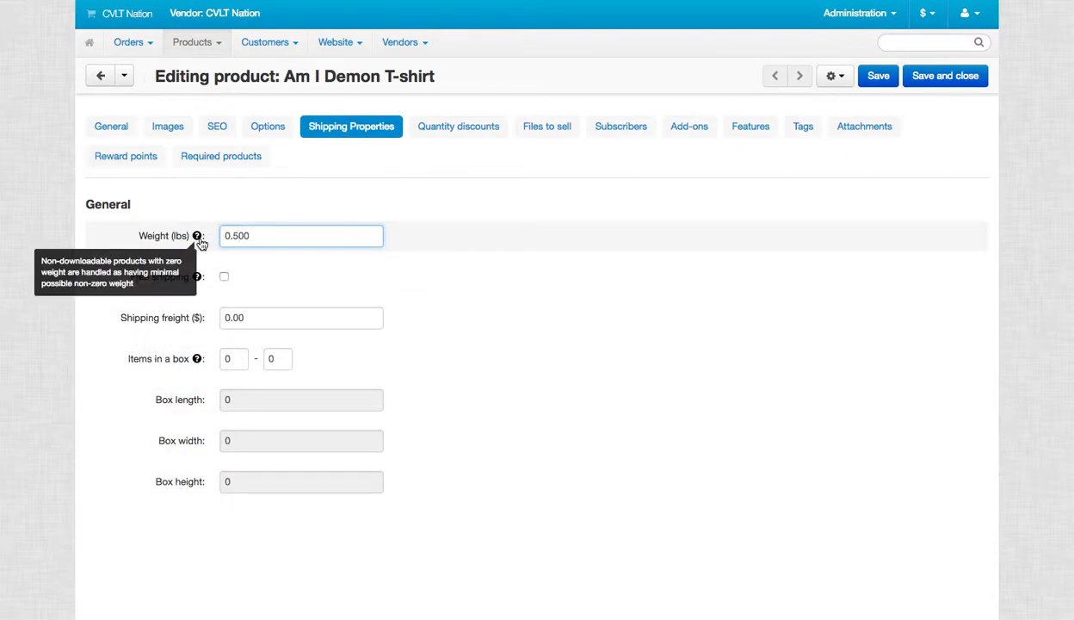
Review the product's quantity discounts, files to sell, subscribers and add-on settings down to the Product Page Options
left_click(470, 129)
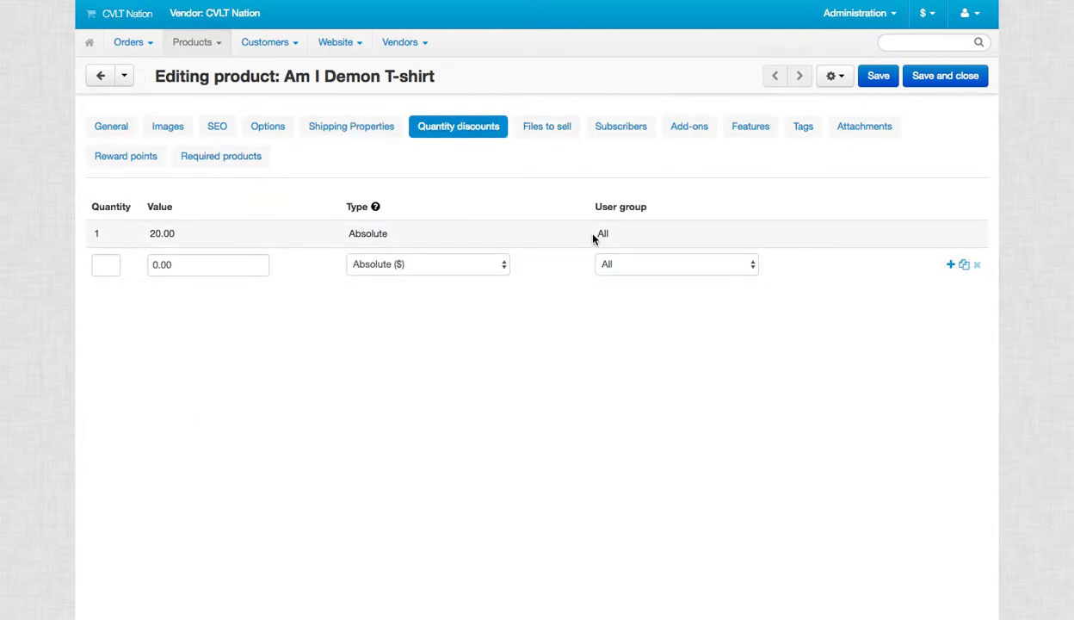
left_click(552, 125)
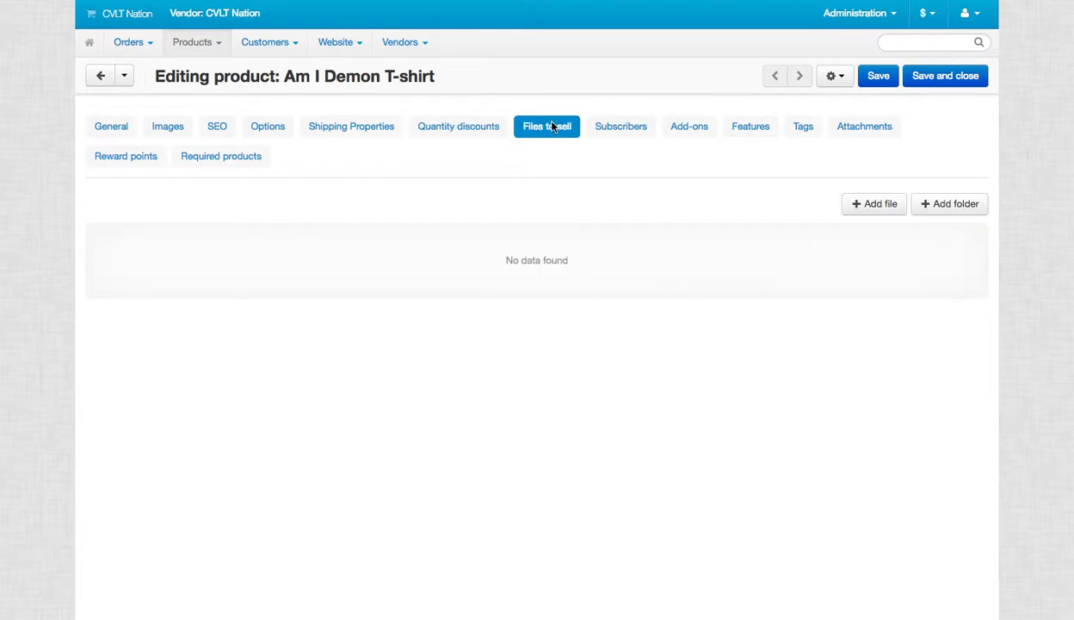
left_click(615, 135)
left_click(696, 132)
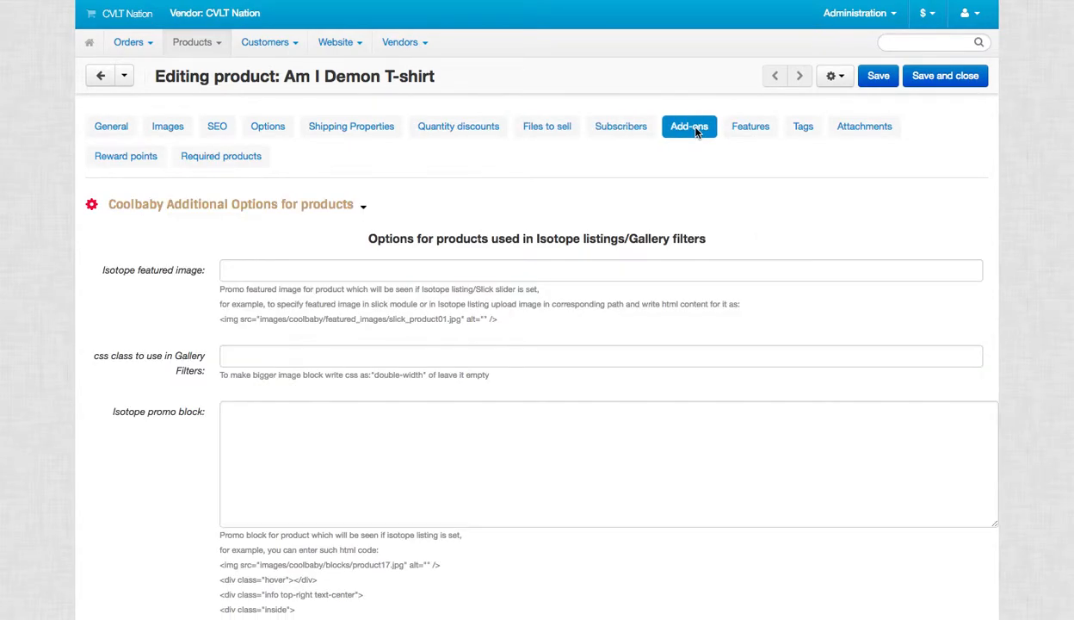
scroll(489, 198, "down", 6)
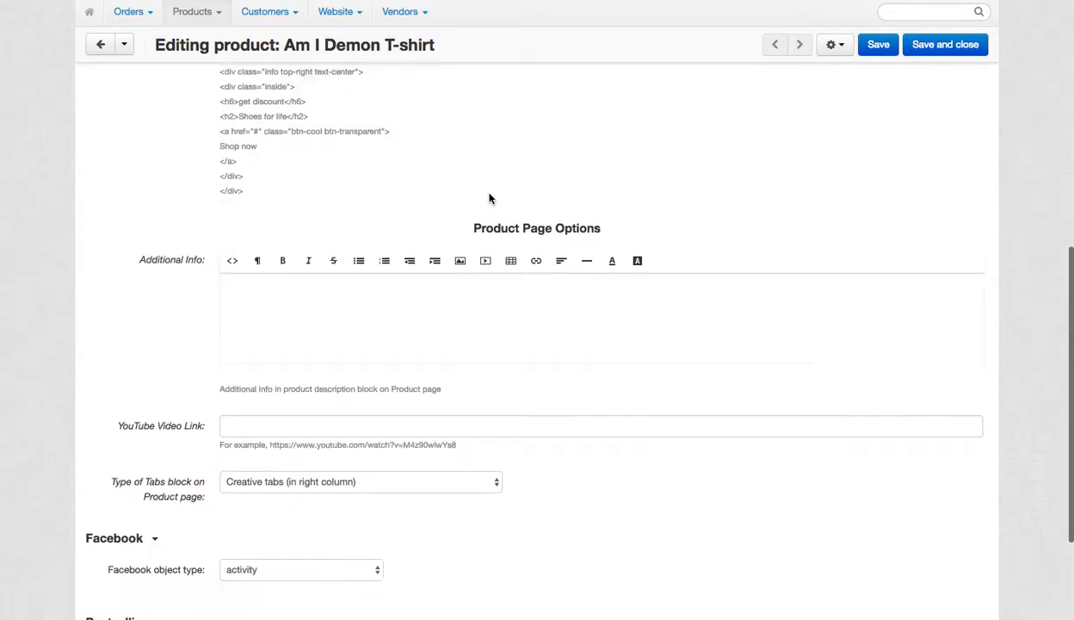
scroll(432, 233, "up", 6)
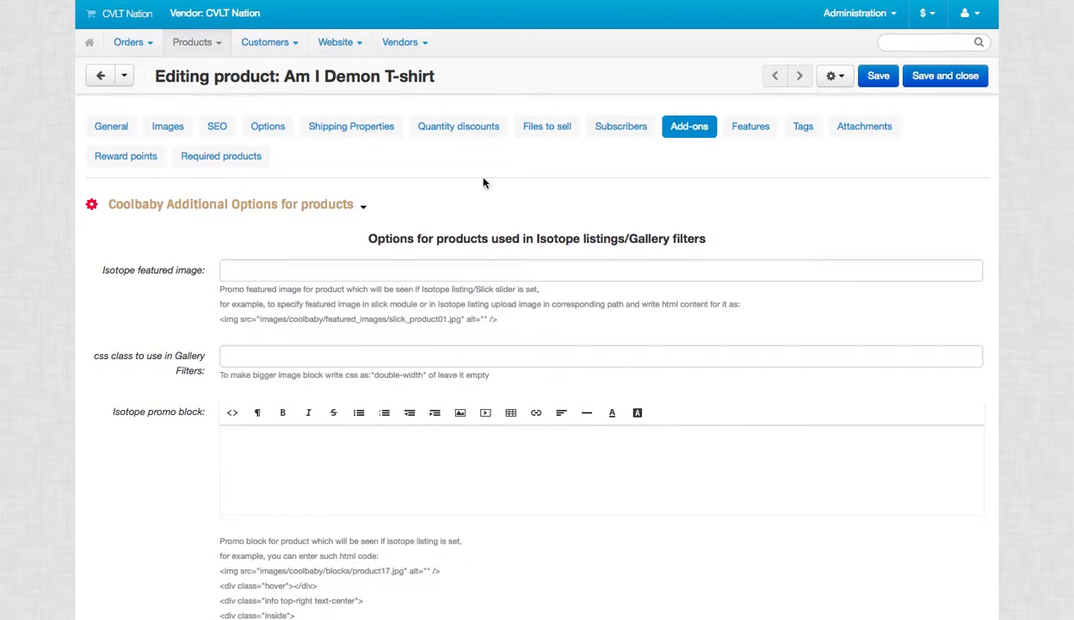
scroll(170, 218, "down", 6)
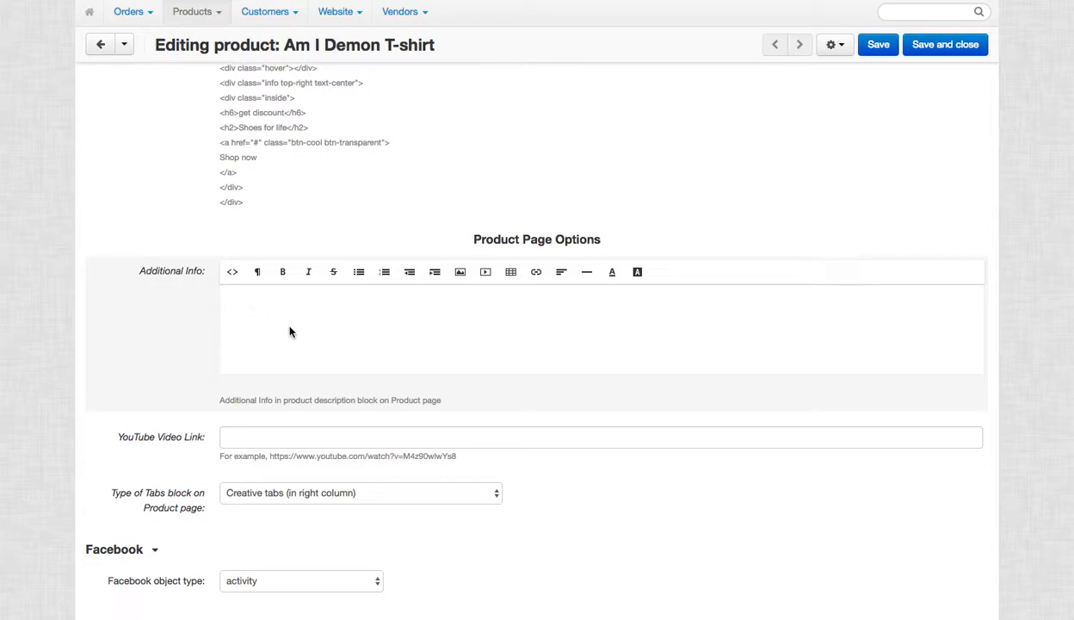
Browse for an image to insert into Additional Info and create a new folder in Public files, keeping its default name
left_click(460, 274)
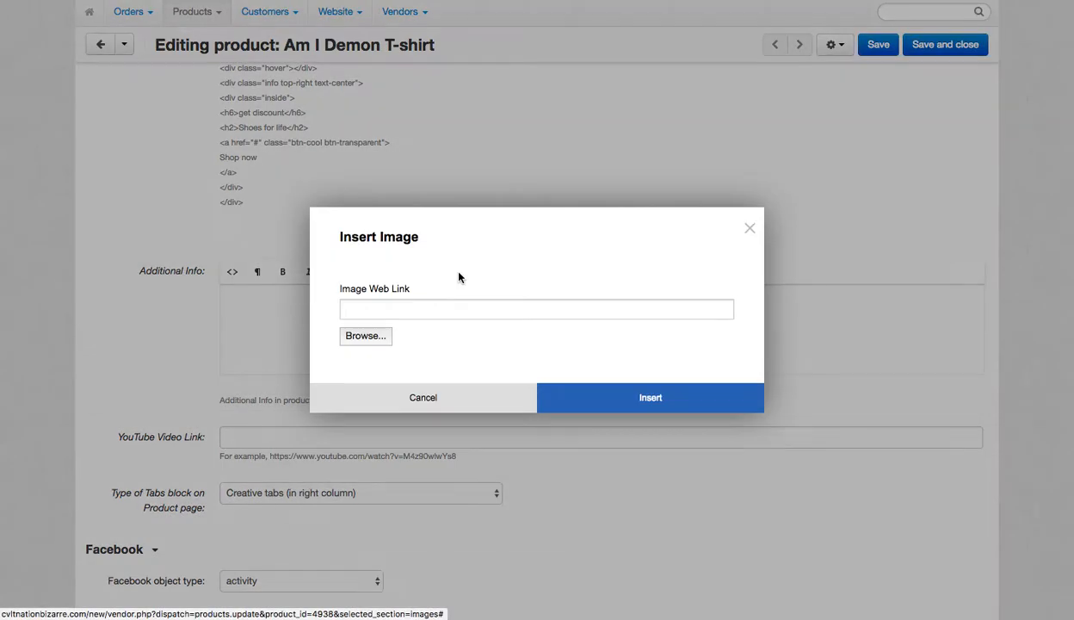
left_click(346, 333)
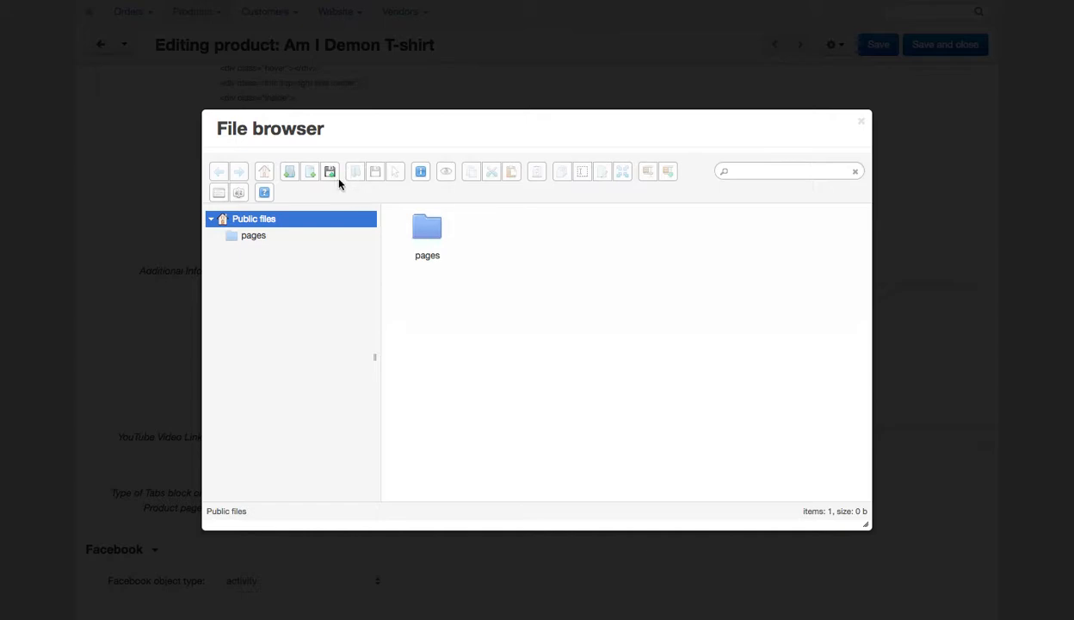
left_click(288, 174)
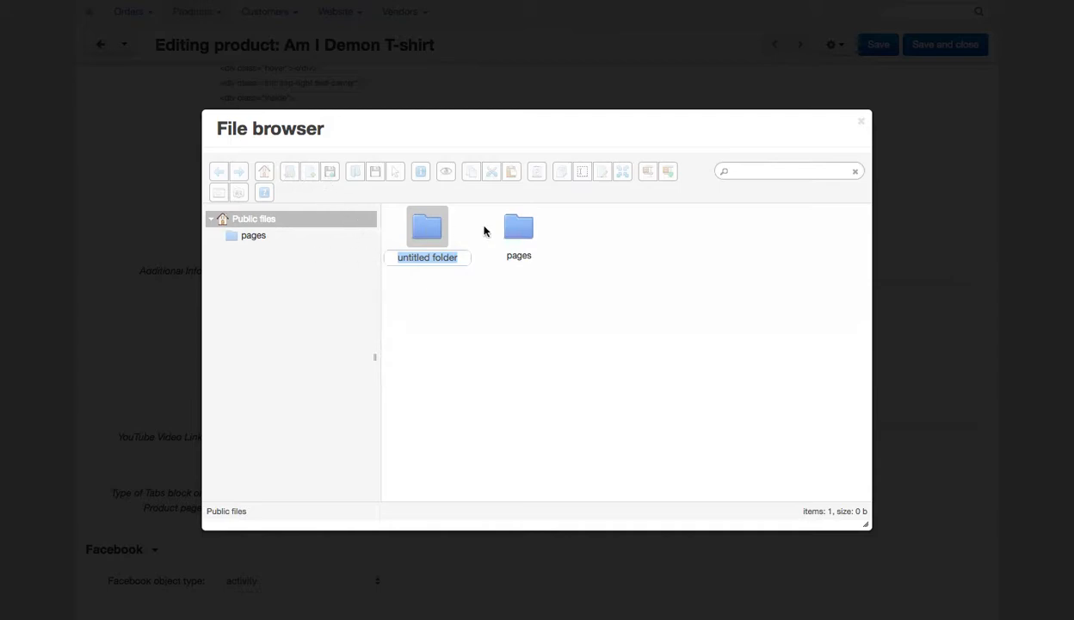
left_click(449, 231)
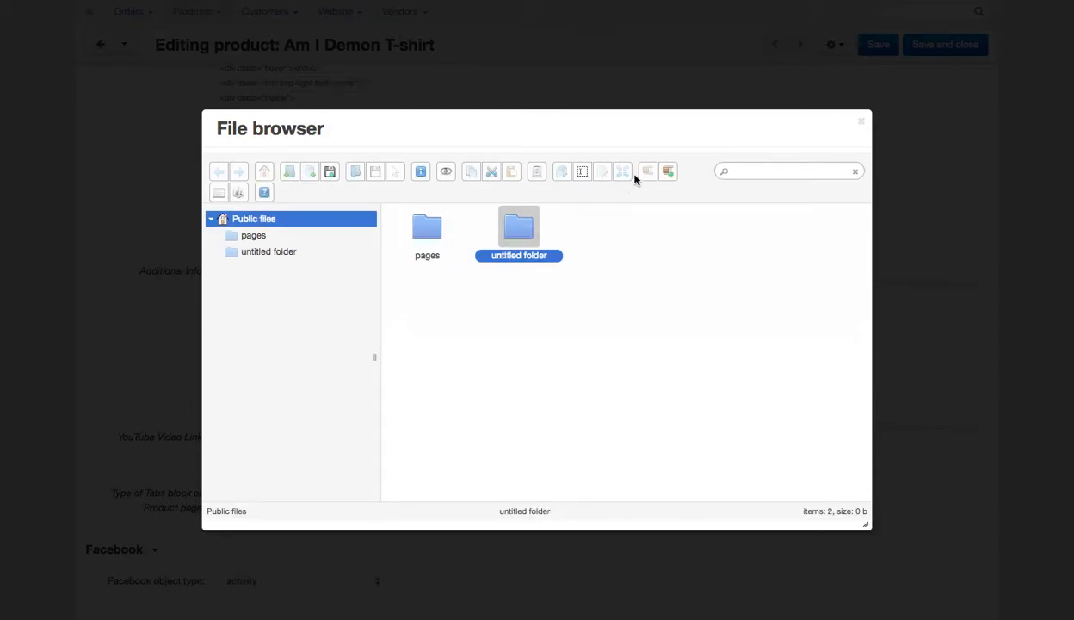
Try to archive the new folder, and add a text file with its default name to Public files
left_click(669, 172)
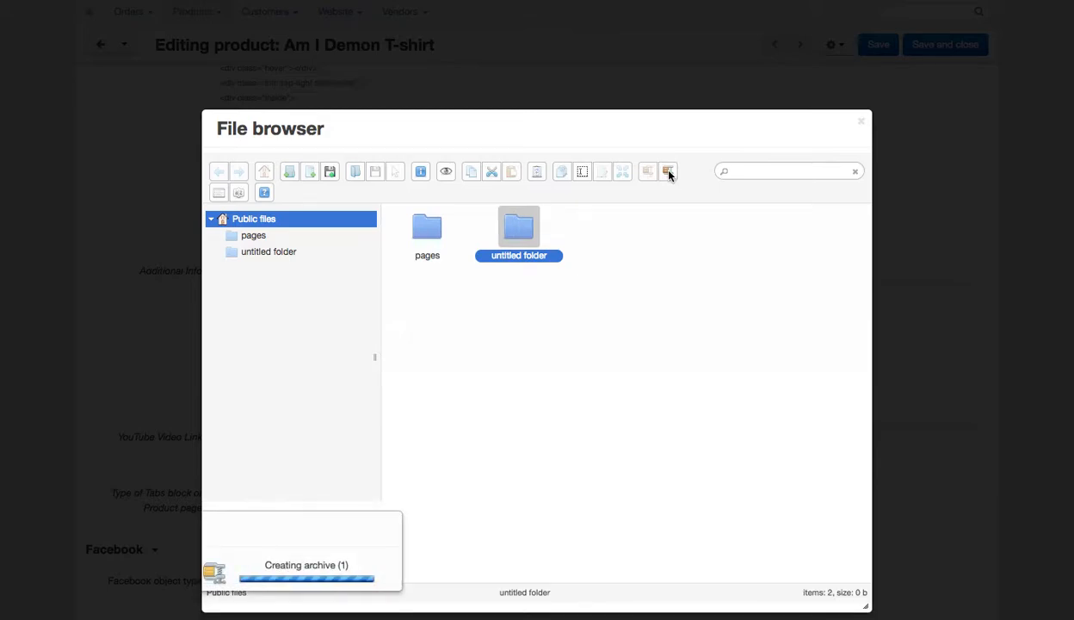
left_click(622, 420)
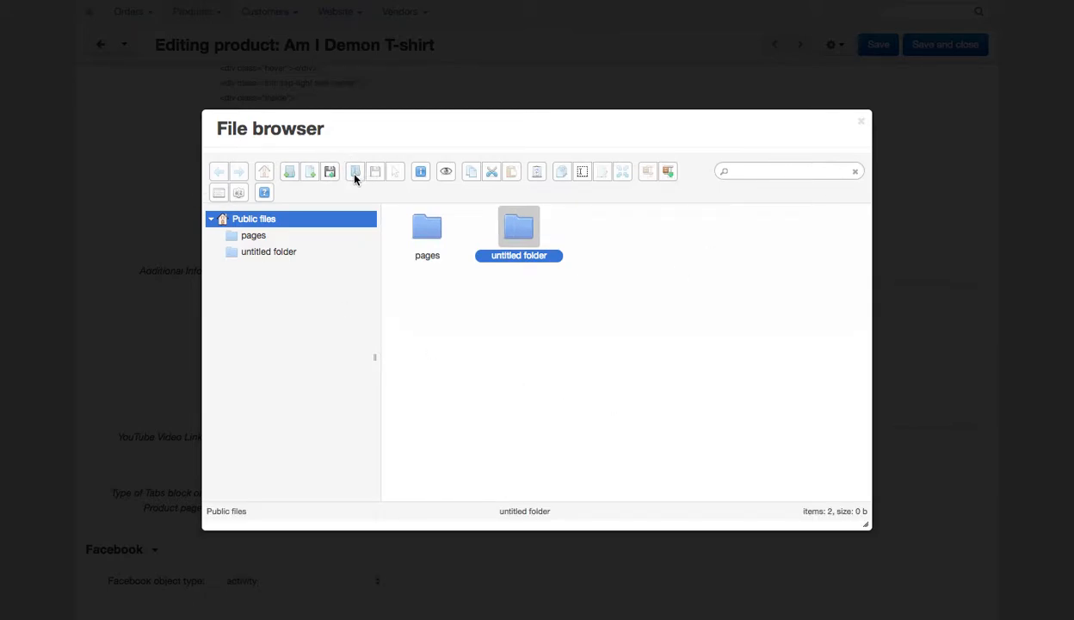
left_click(310, 172)
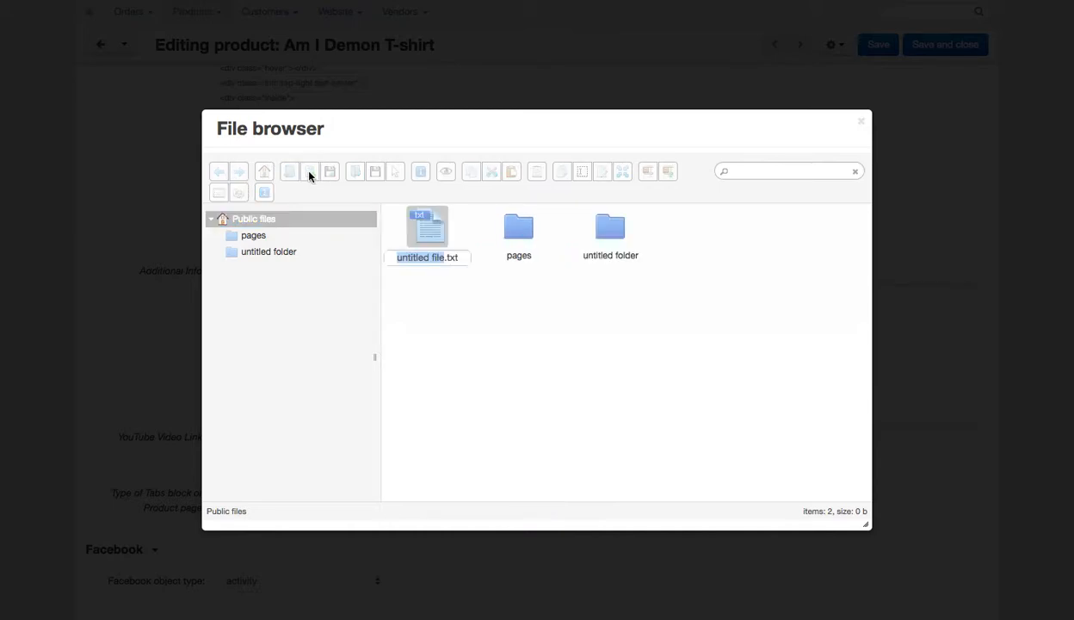
left_click(482, 404)
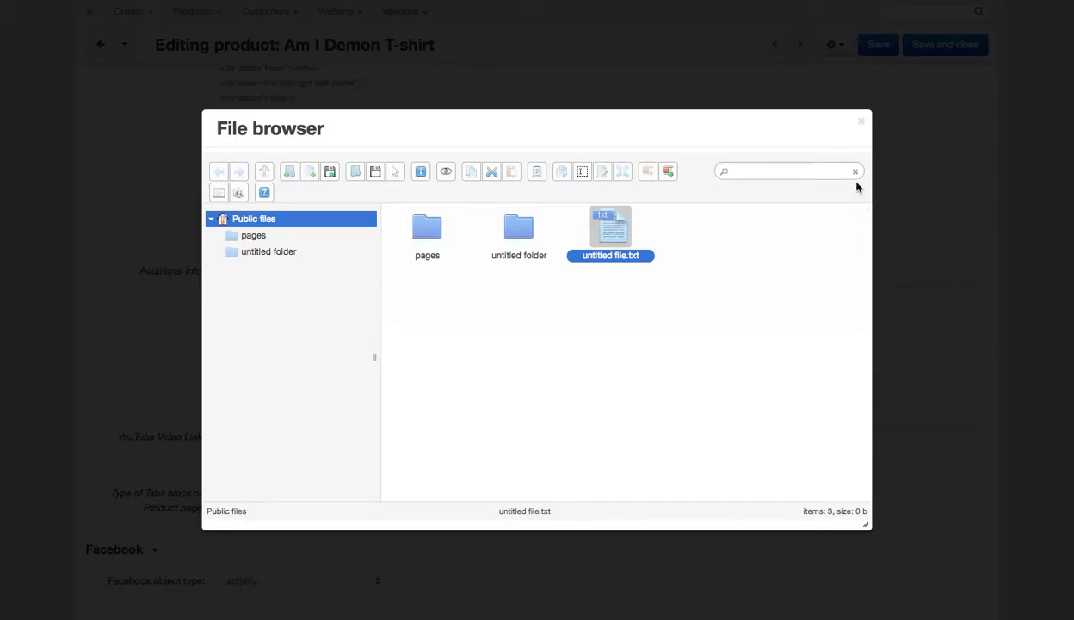
Leave the image insertion without choosing a file and enter "Ships from Canada" as a heading in Additional Info
left_click(860, 120)
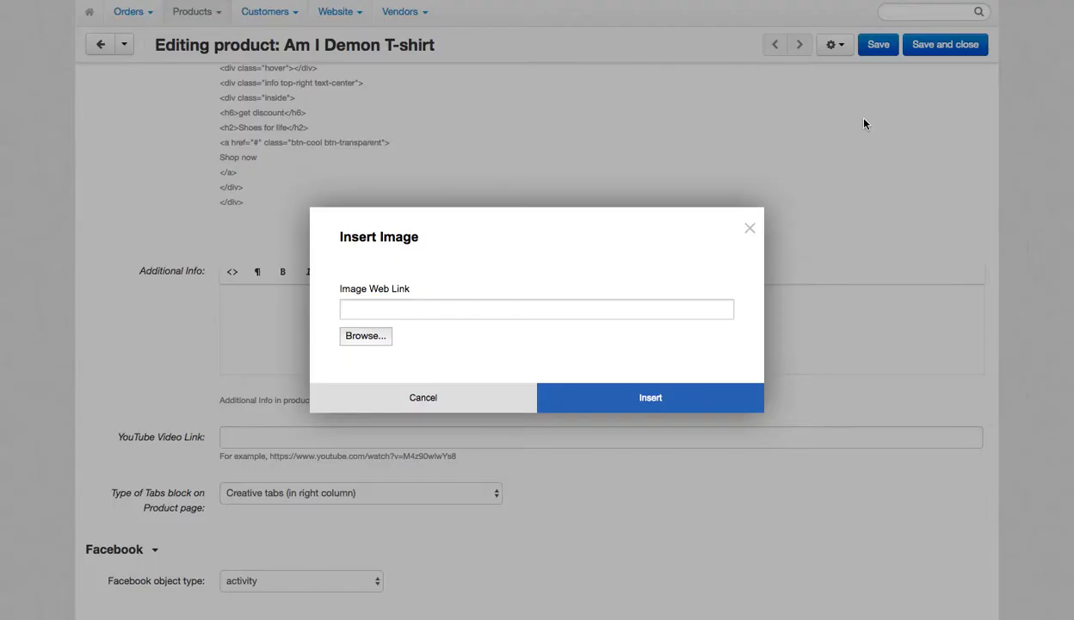
left_click(420, 397)
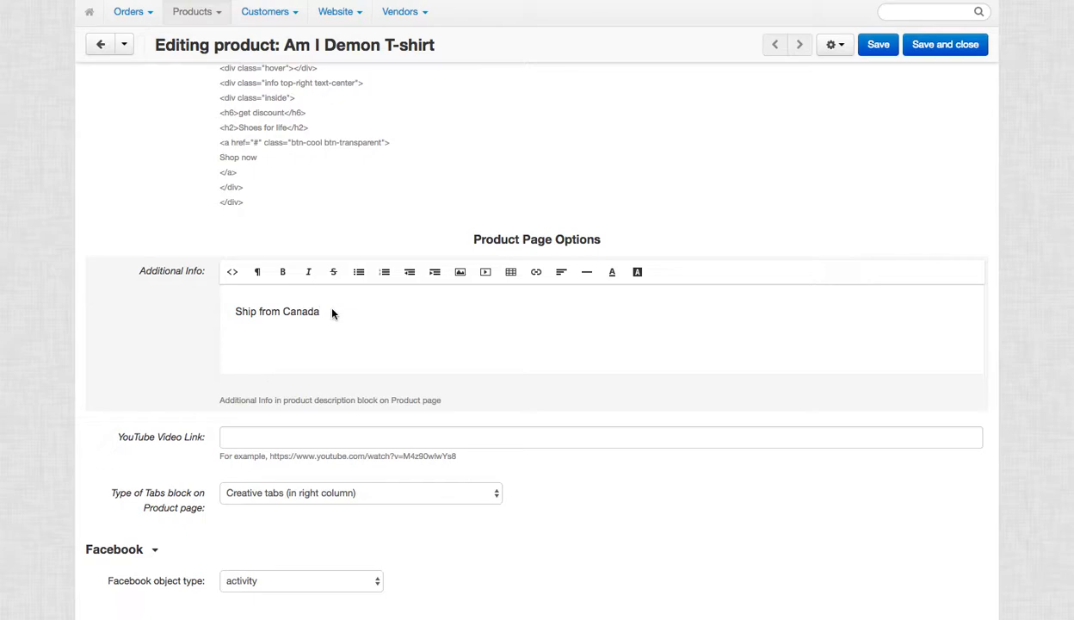
left_click_drag(332, 313, 238, 311)
left_click(259, 272)
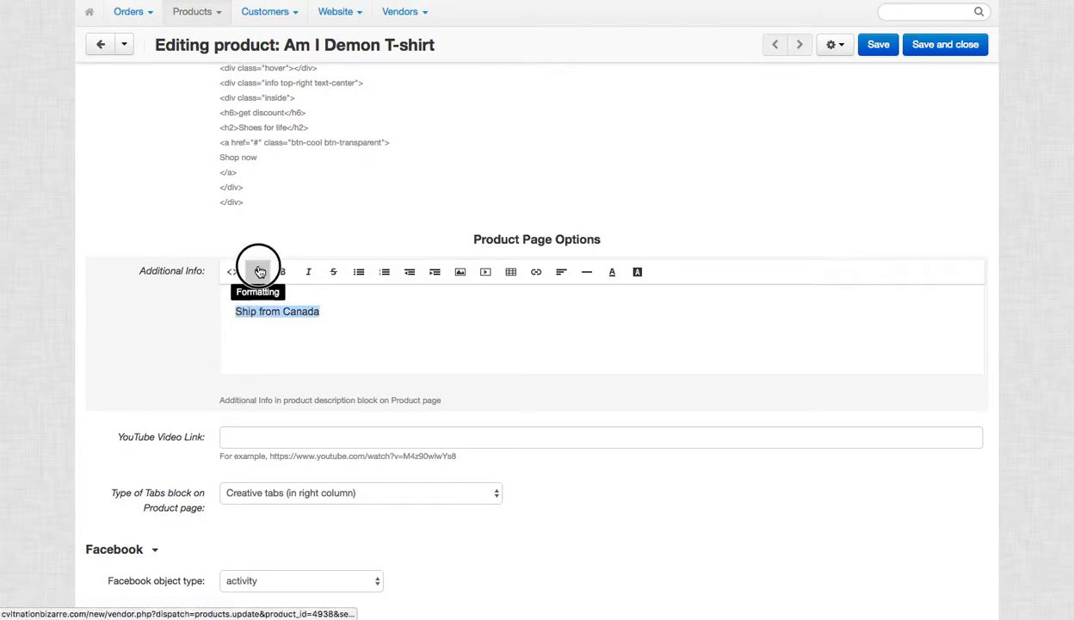
scroll(287, 410, "down", 2)
left_click(303, 413)
left_click(384, 326)
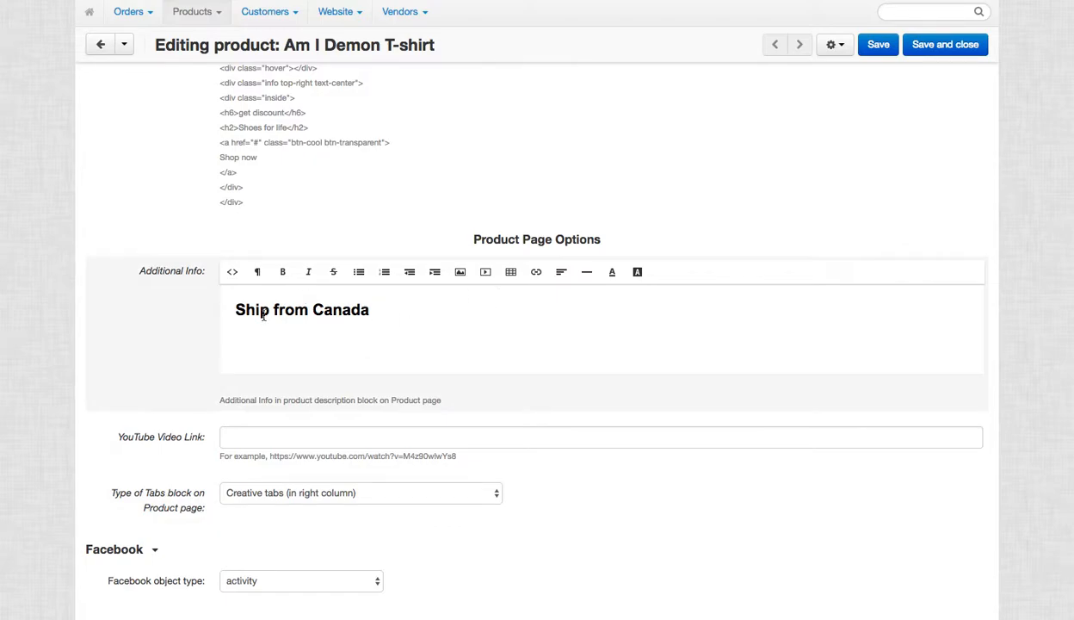
type("s")
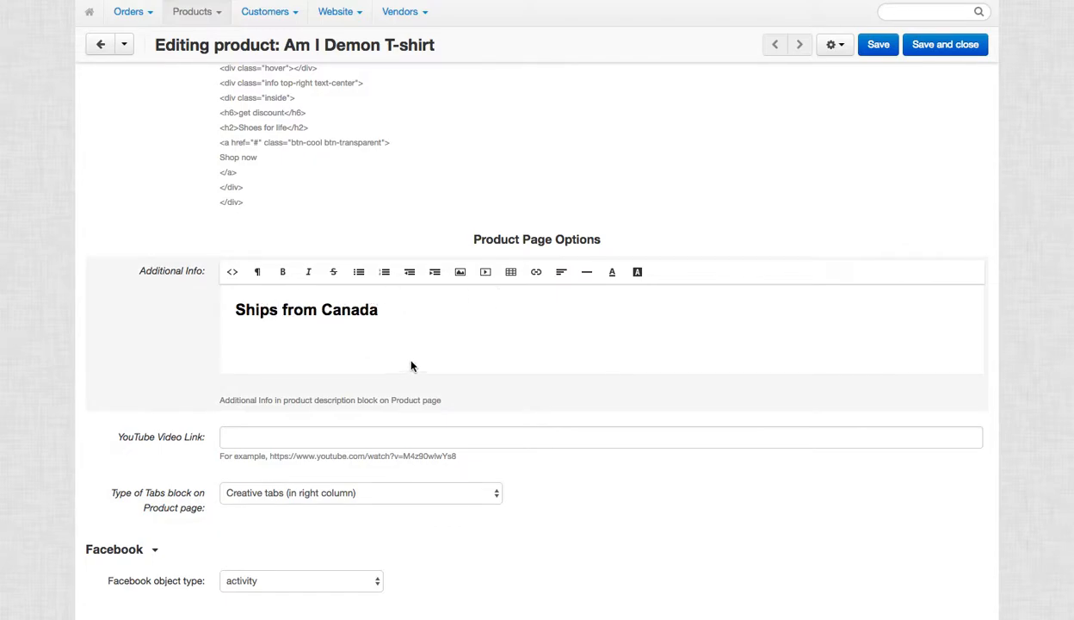
Look over the remaining add-on settings and set the product's Vendor feature to CVLT Nation
scroll(412, 365, "down", 1)
scroll(86, 351, "down", 3)
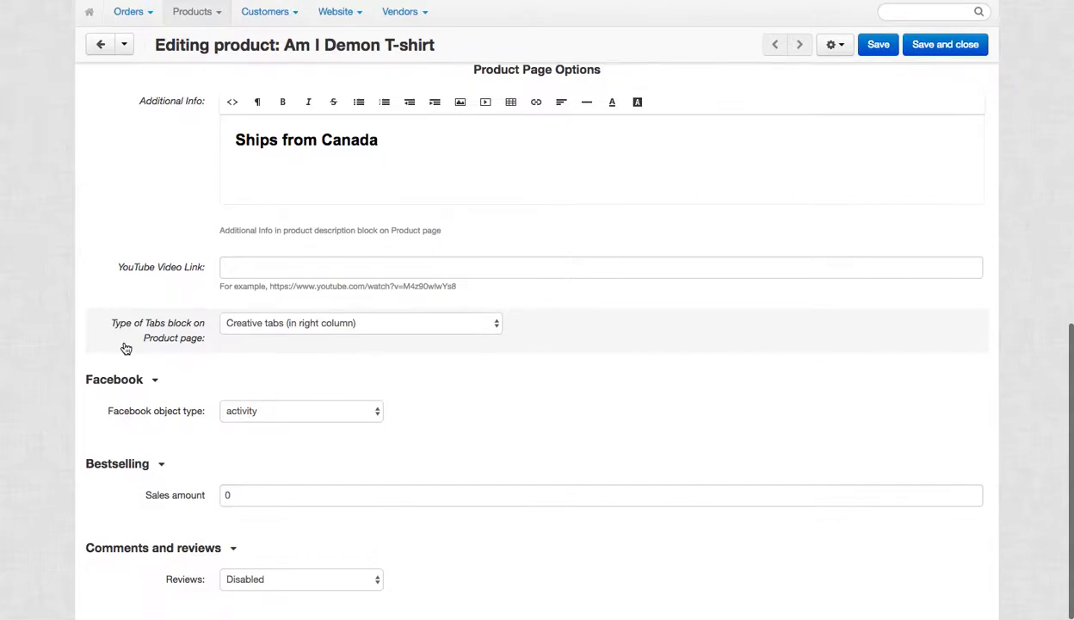
scroll(125, 349, "up", 10)
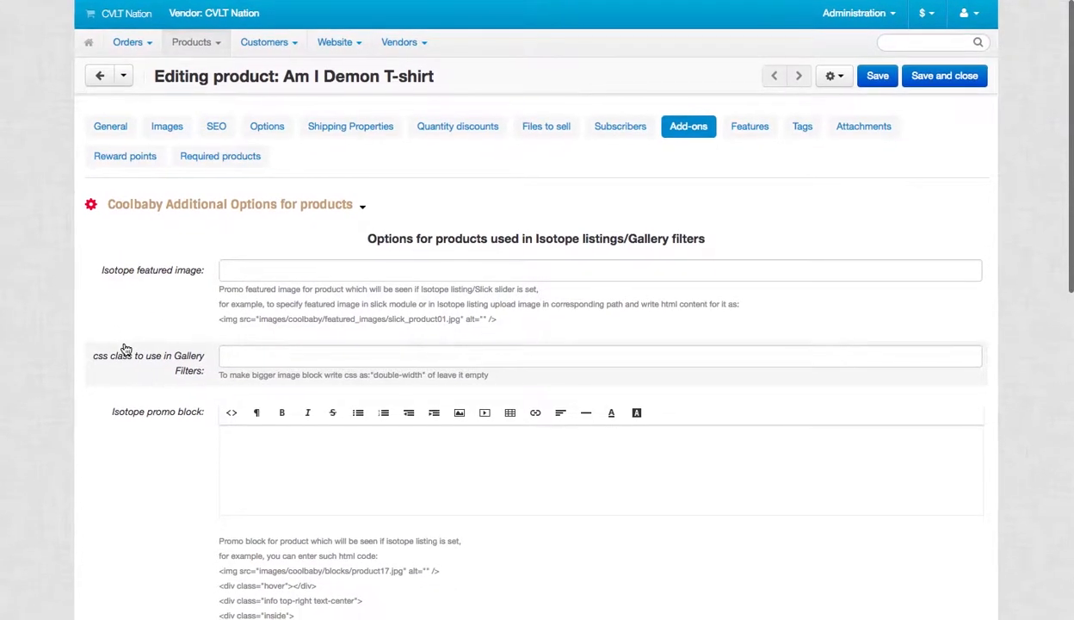
left_click(747, 127)
left_click(267, 214)
type("cvlt")
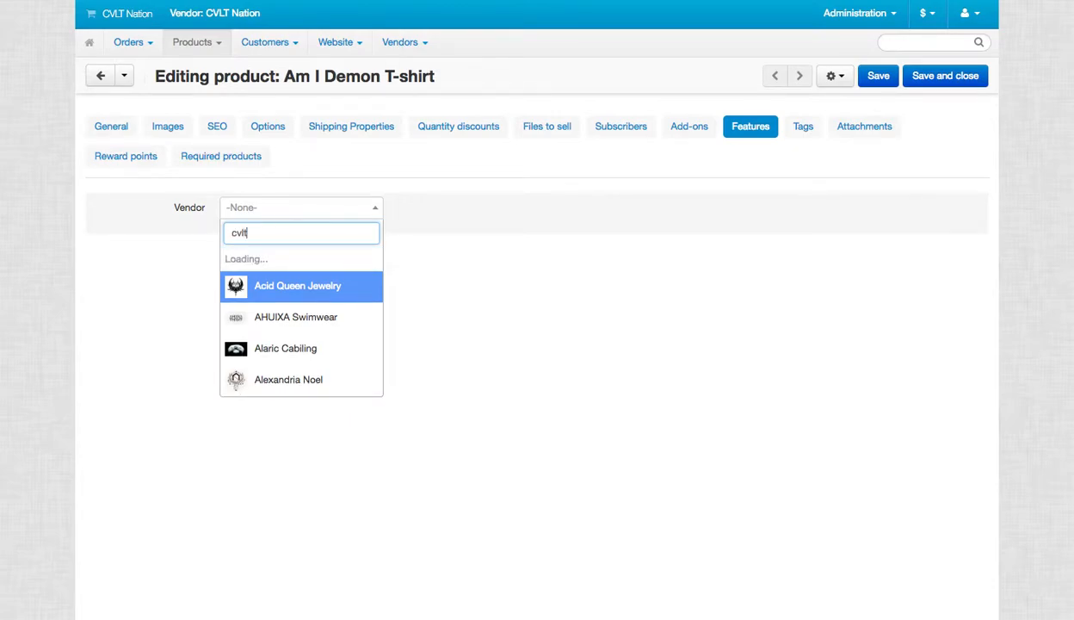
left_click(267, 268)
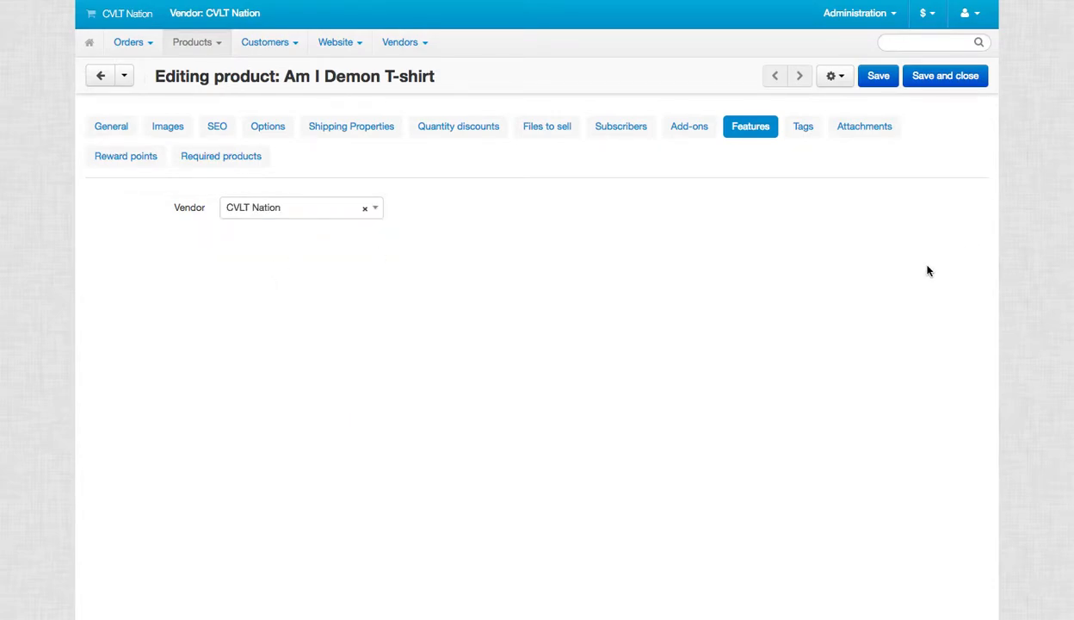
Look through the vendors available for the product's Vendor feature
left_click(239, 213)
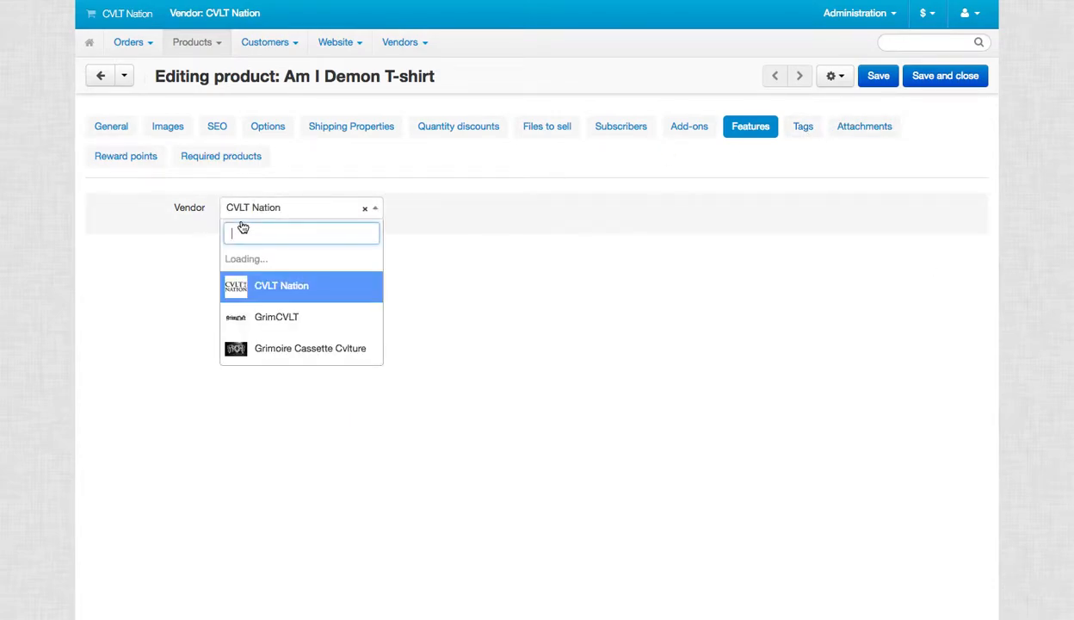
scroll(316, 283, "down", 4)
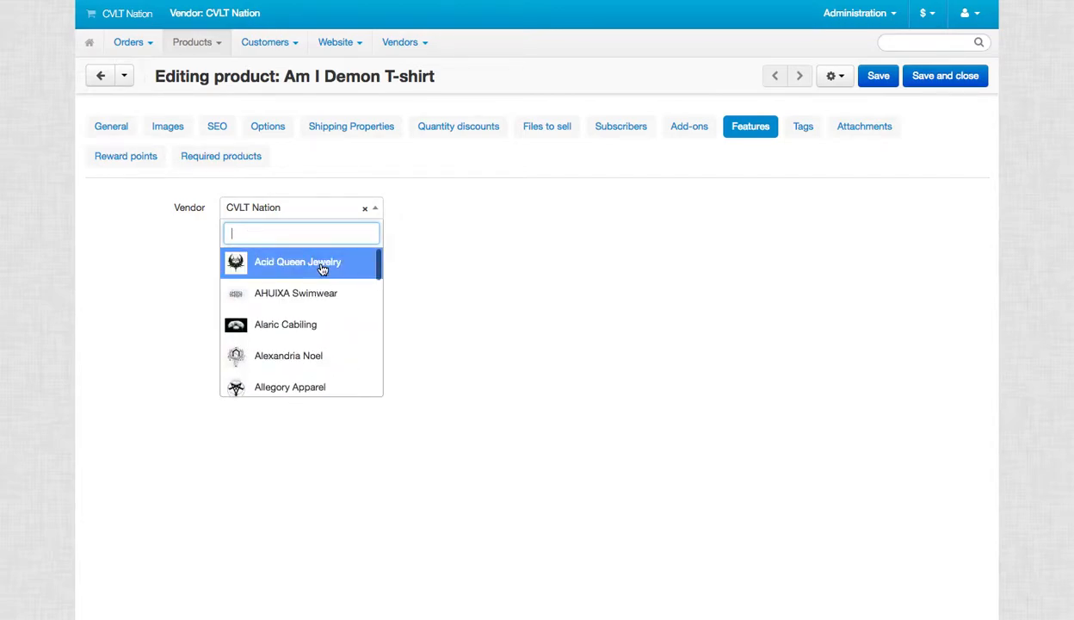
left_click(448, 230)
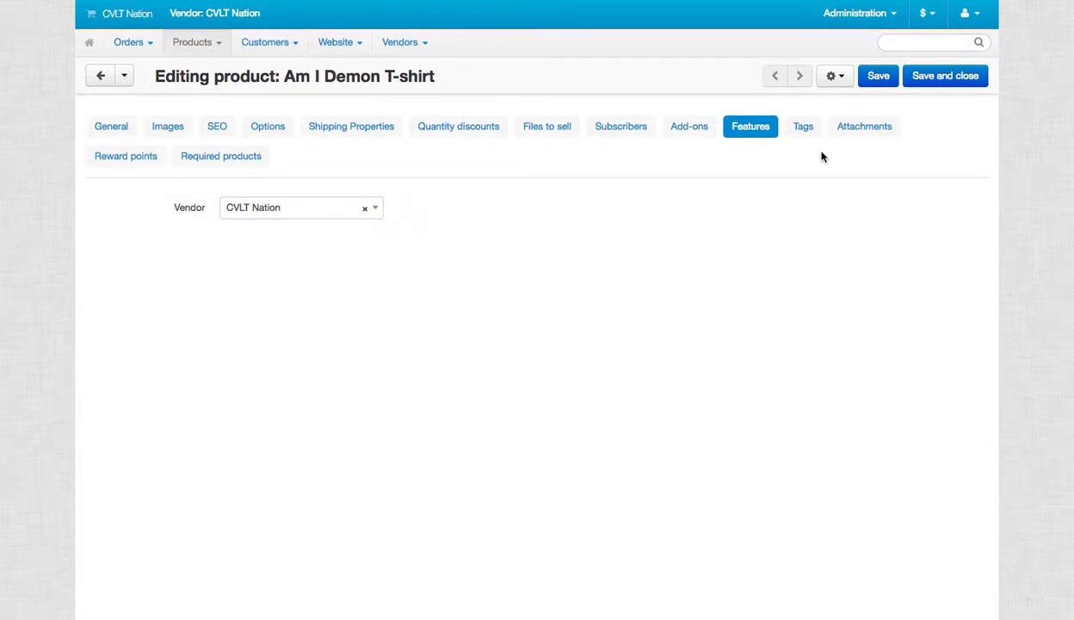
Enter the product tags "cvlt nation, danzig, t-shirt" and check the product's attachments
left_click(803, 126)
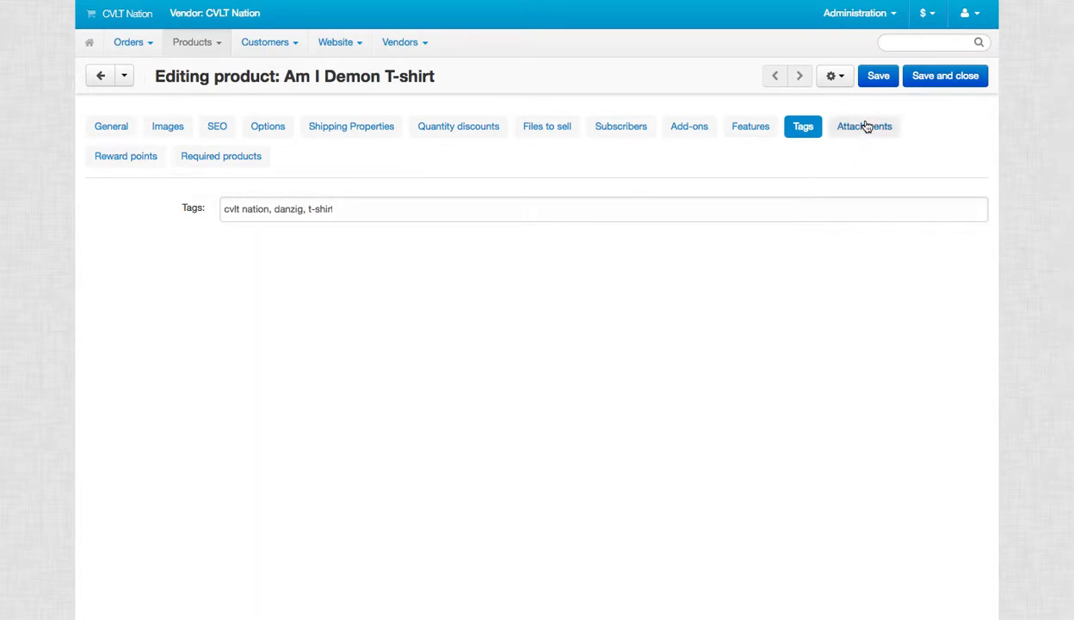
left_click(867, 126)
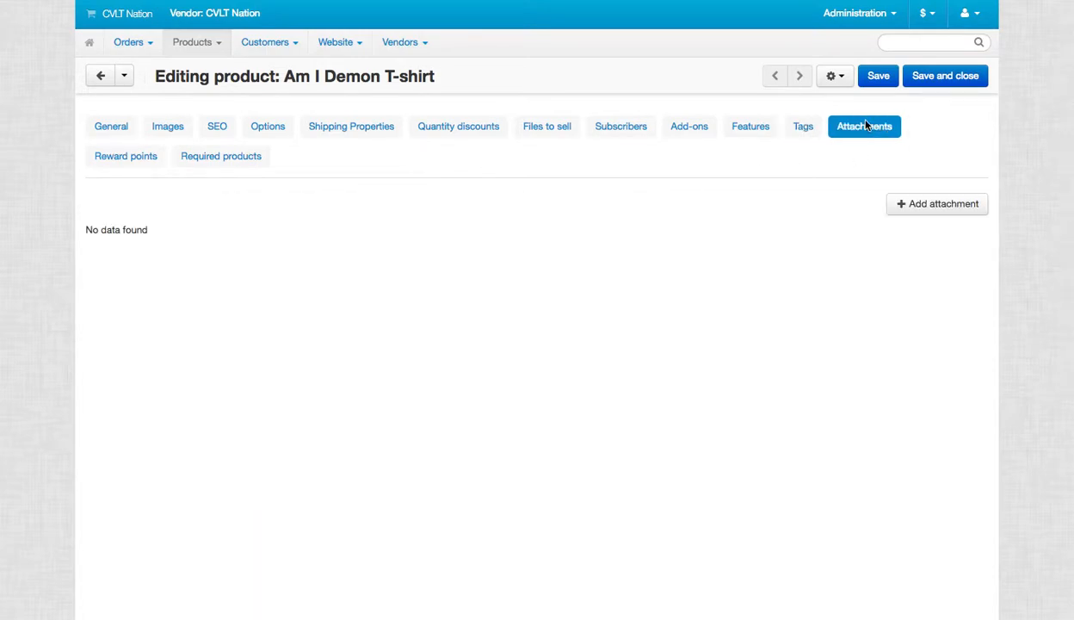
Turn off payment by points for the product and check its required products
left_click(116, 159)
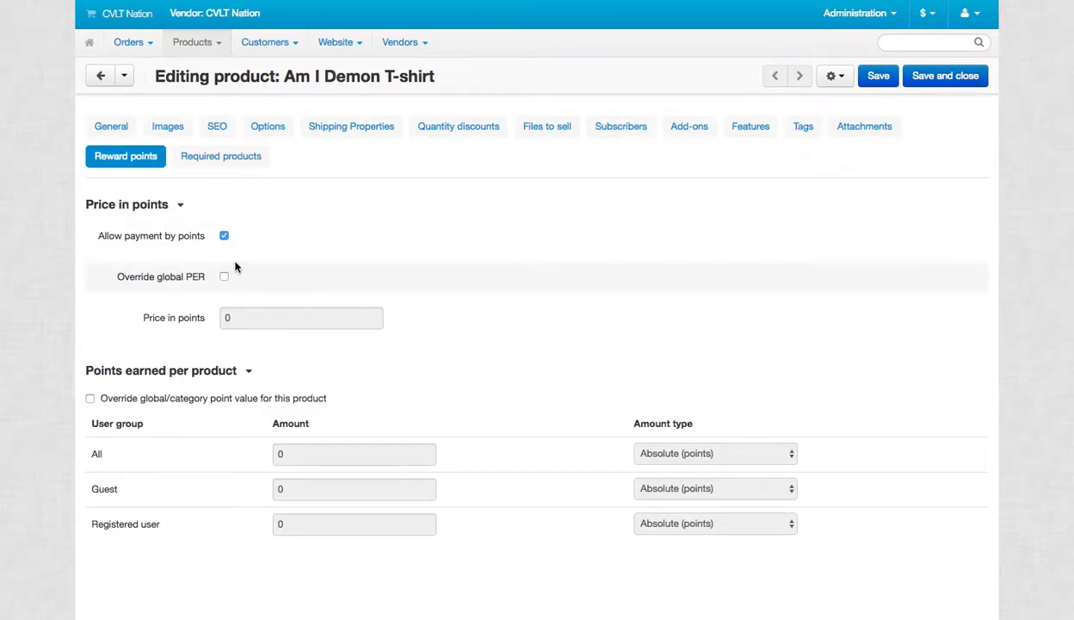
left_click(223, 237)
left_click(211, 155)
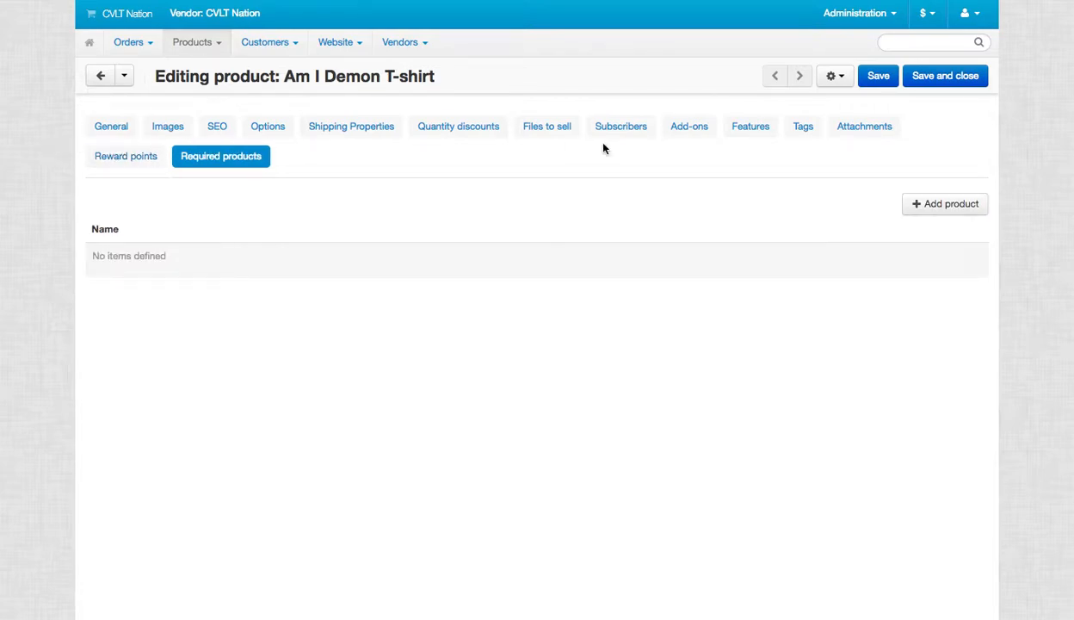
Return to the product's general information, save the product changes and dismiss the notices
left_click(112, 128)
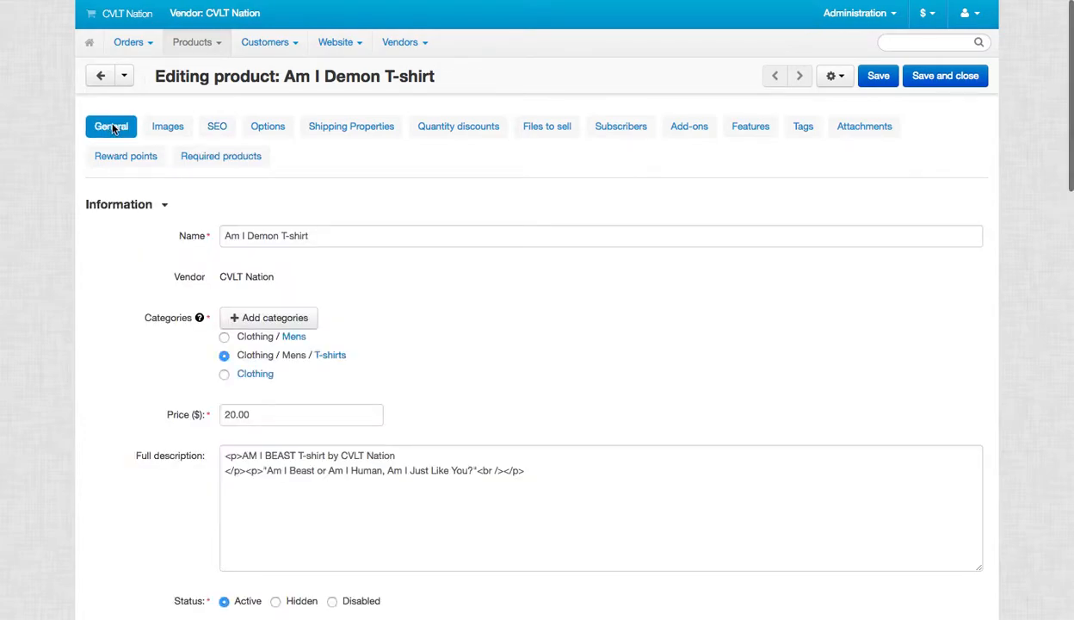
left_click(876, 77)
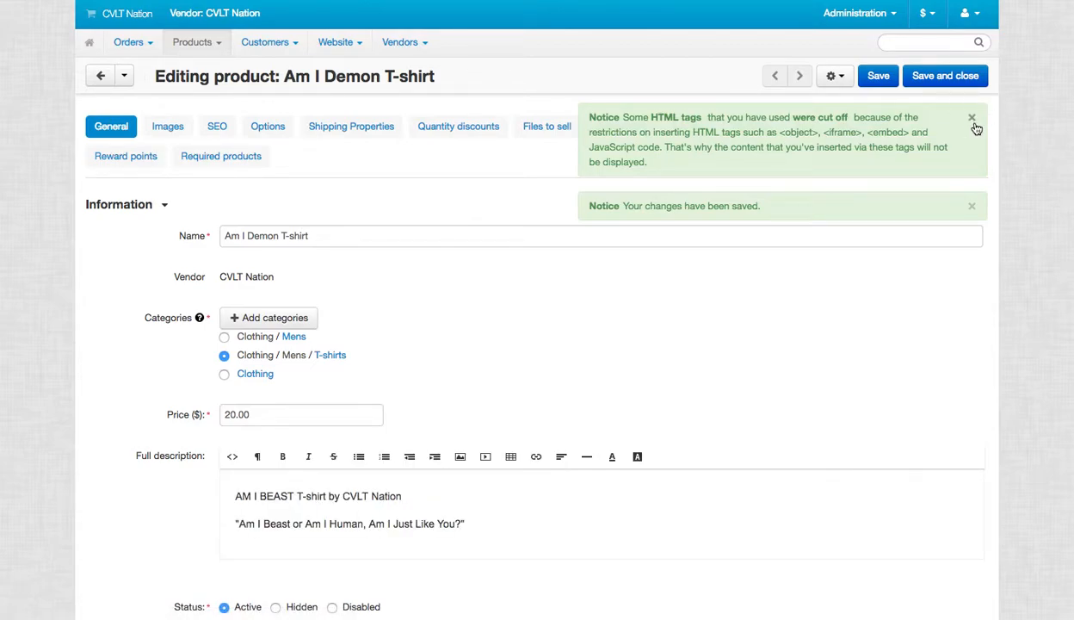
left_click(972, 117)
left_click(972, 118)
Open the product's storefront preview and review its title, vendor, price and shipping note
left_click(832, 75)
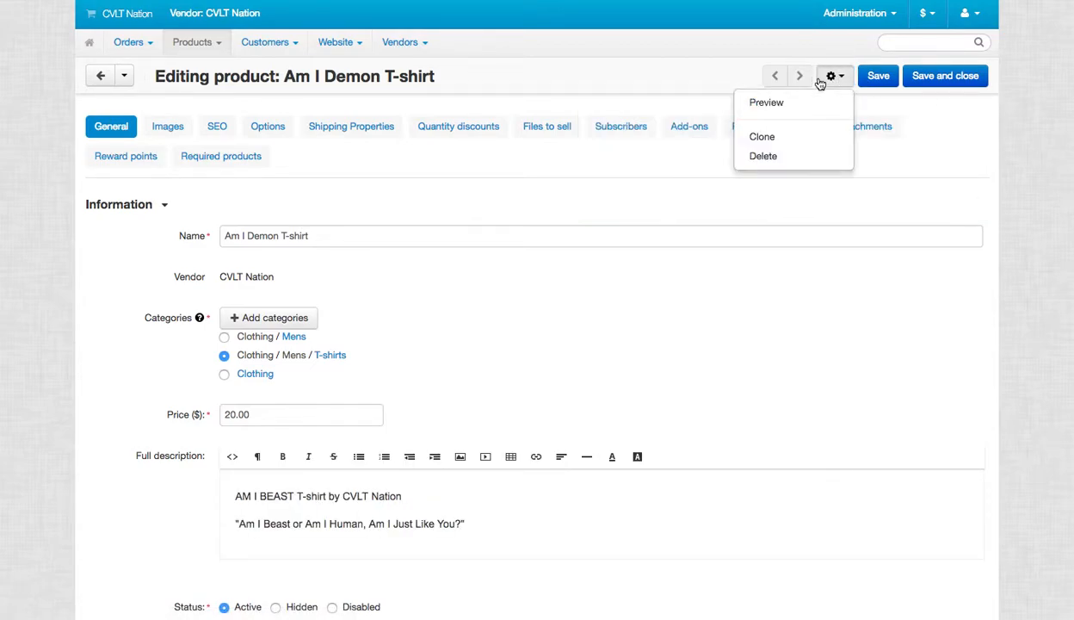
left_click(839, 78)
left_click(840, 78)
left_click(763, 104)
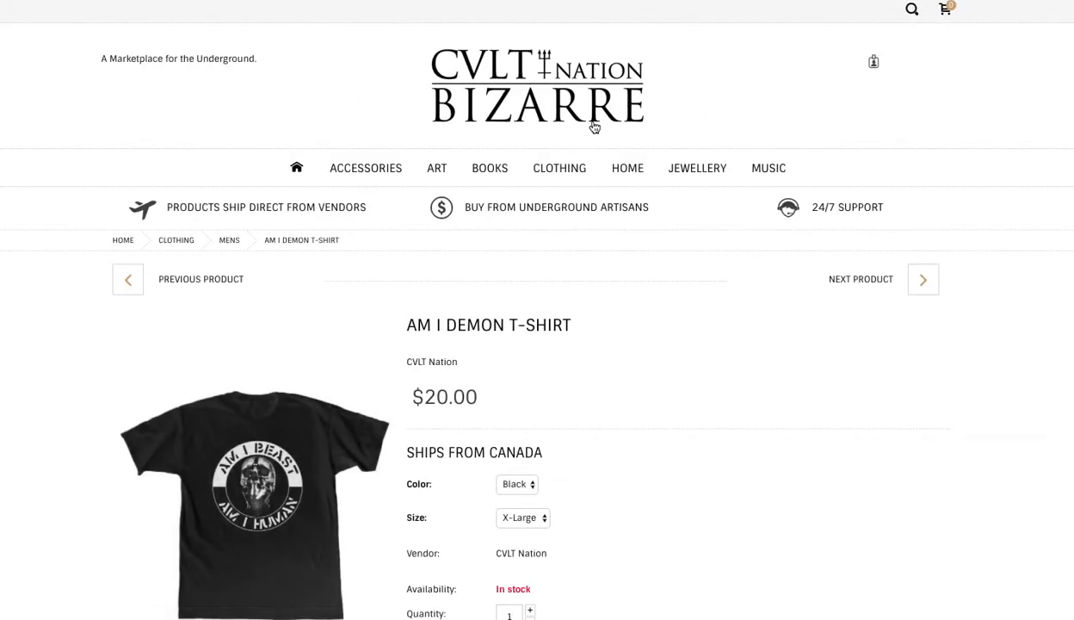
scroll(678, 73, "down", 5)
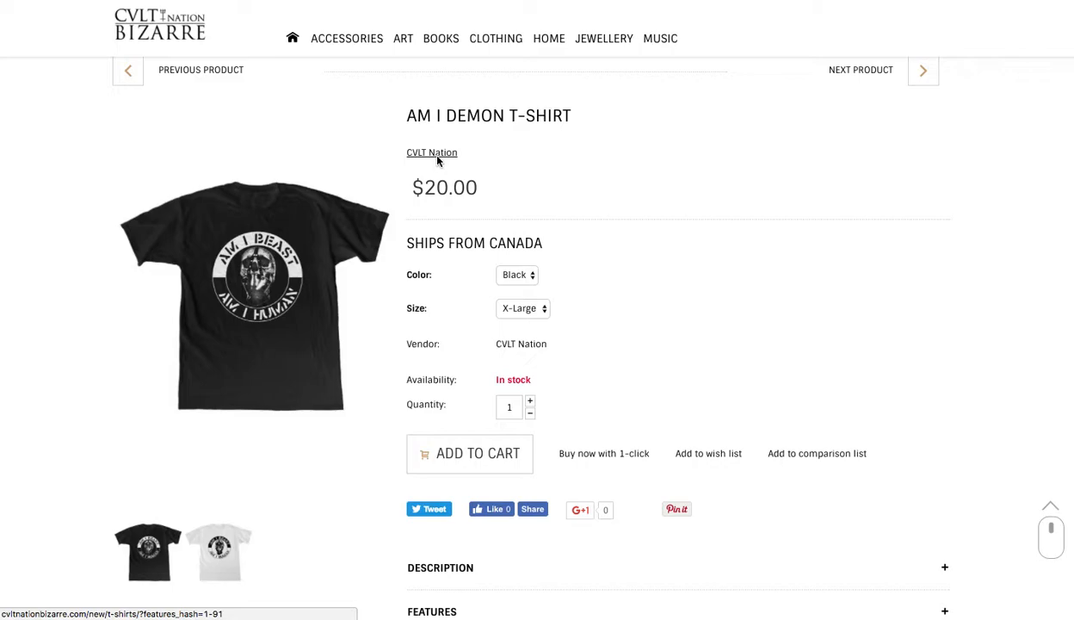
scroll(431, 159, "down", 1)
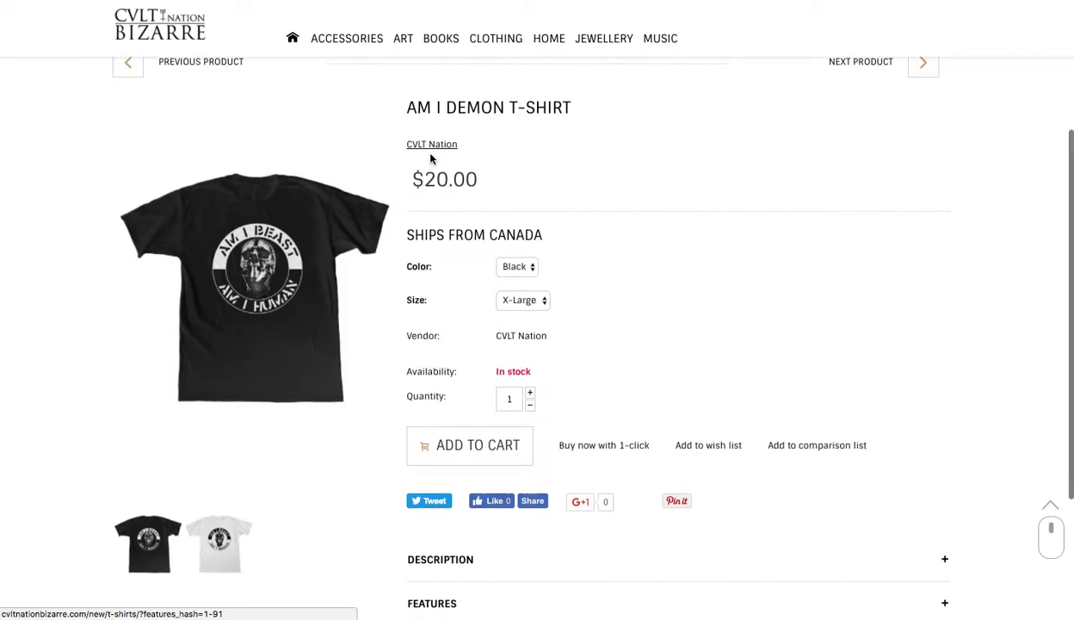
left_click_drag(404, 210, 543, 213)
left_click(632, 196)
scroll(633, 203, "down", 1)
scroll(633, 203, "down", 3)
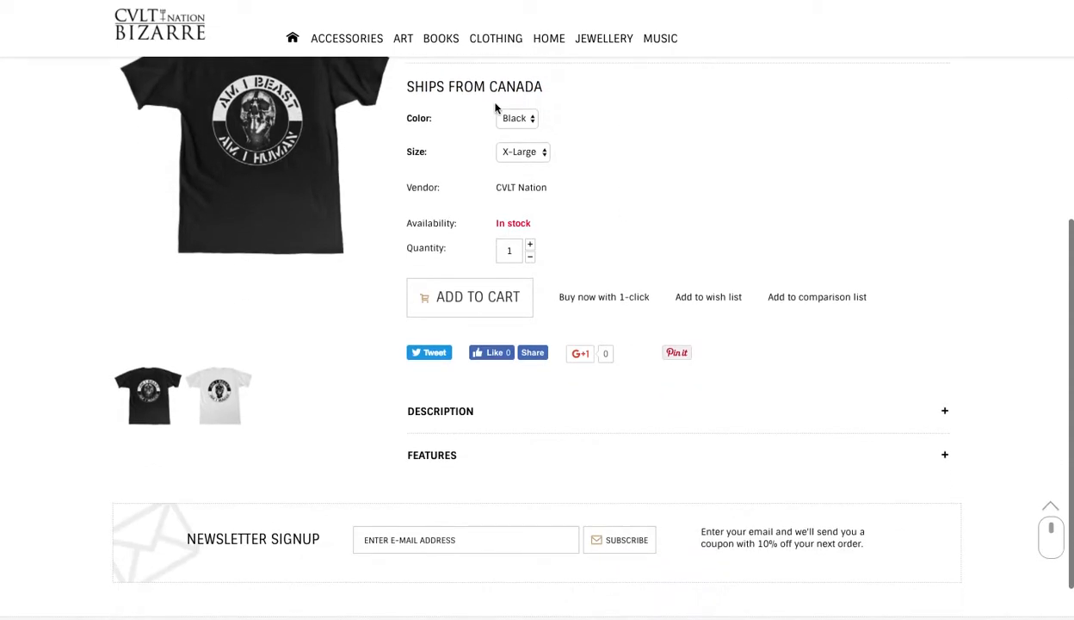
Switch the previewed shirt's color to White and back to Black, and check its availability
left_click(516, 118)
left_click(527, 122)
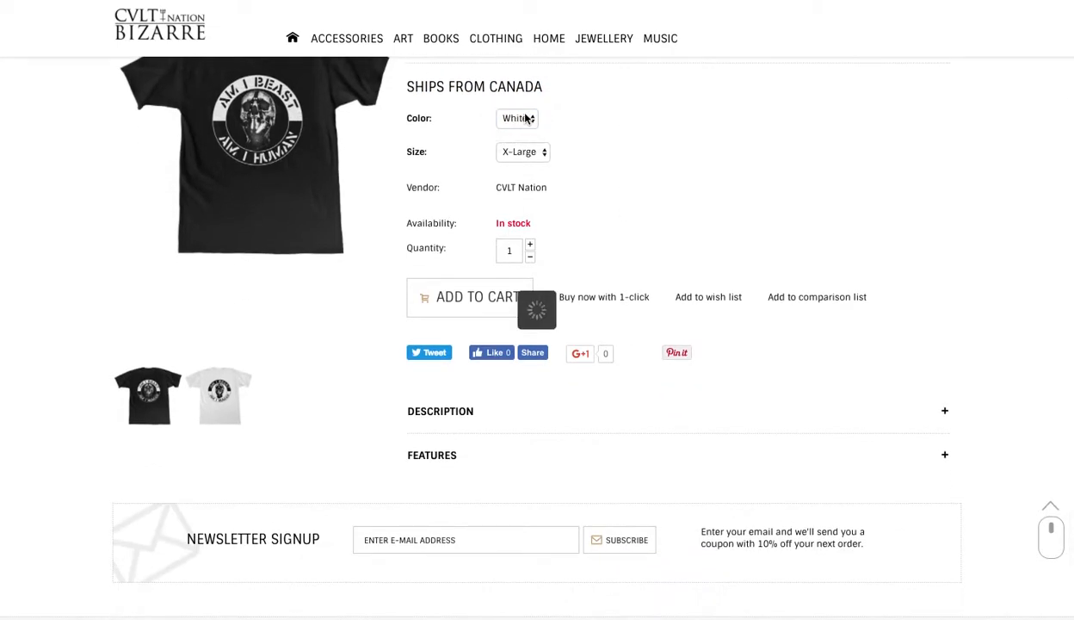
left_click(521, 119)
left_click(520, 108)
left_click_drag(496, 225, 541, 222)
scroll(606, 228, "down", 1)
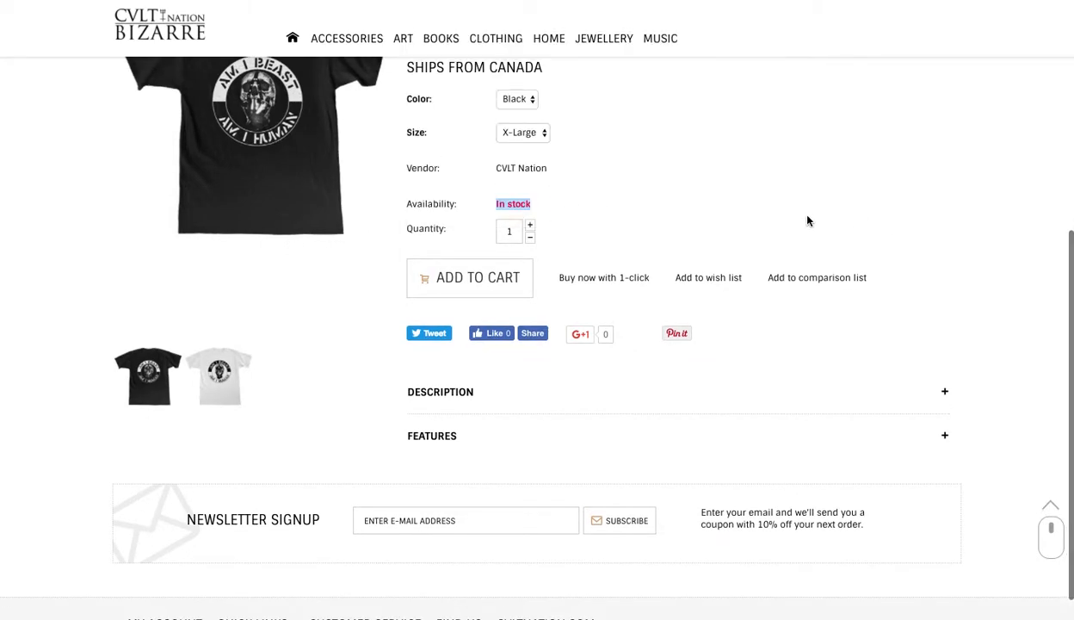
View the white shirt's image in the preview and read the Description and Features sections
scroll(806, 222, "up", 2)
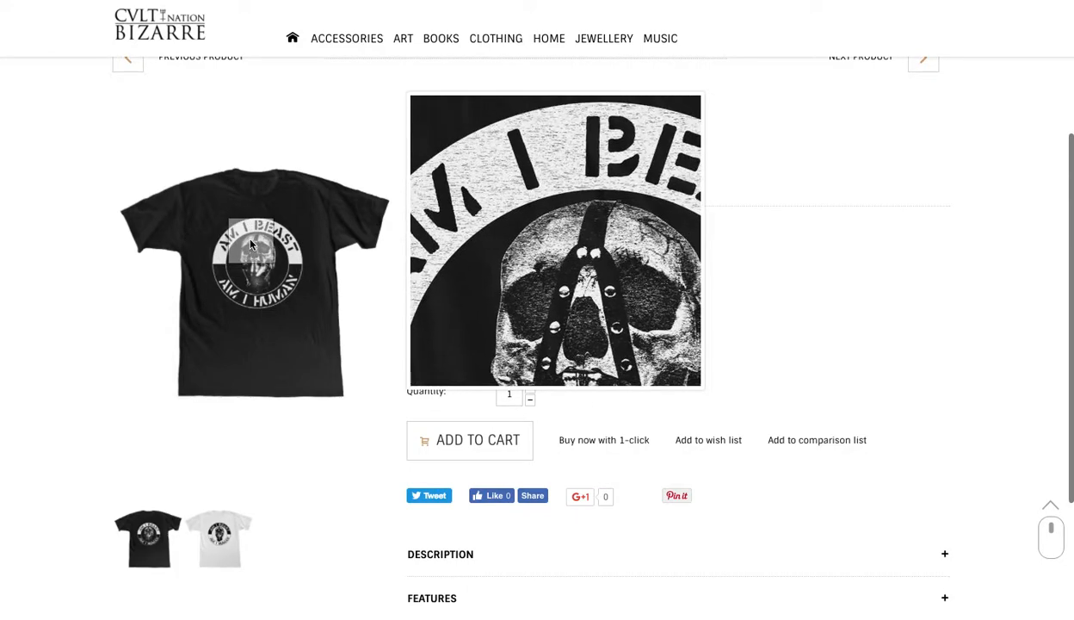
left_click(210, 531)
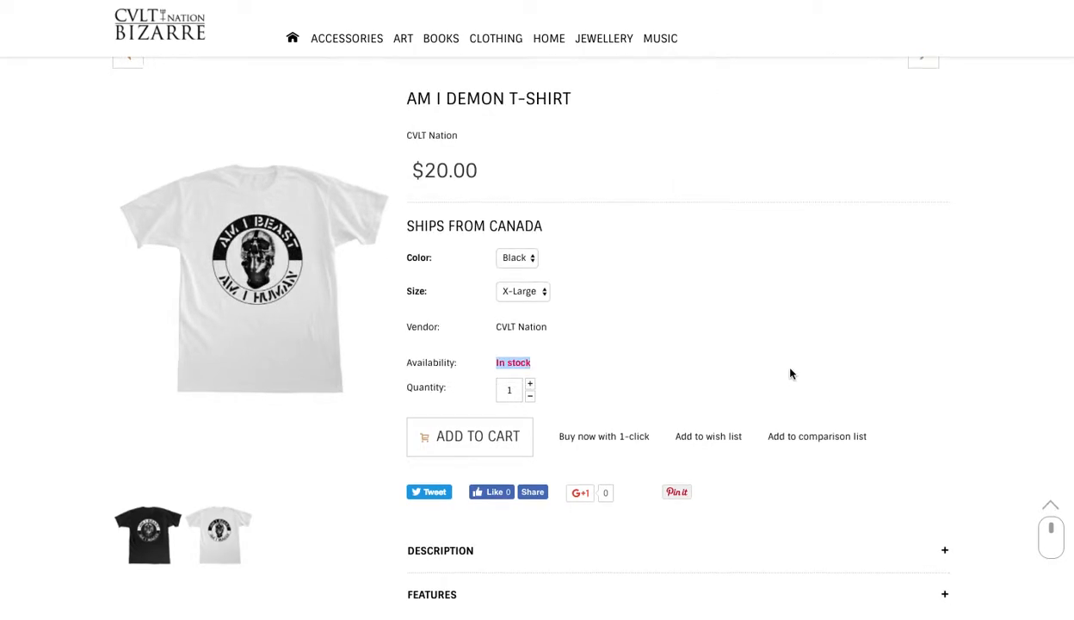
scroll(790, 374, "down", 2)
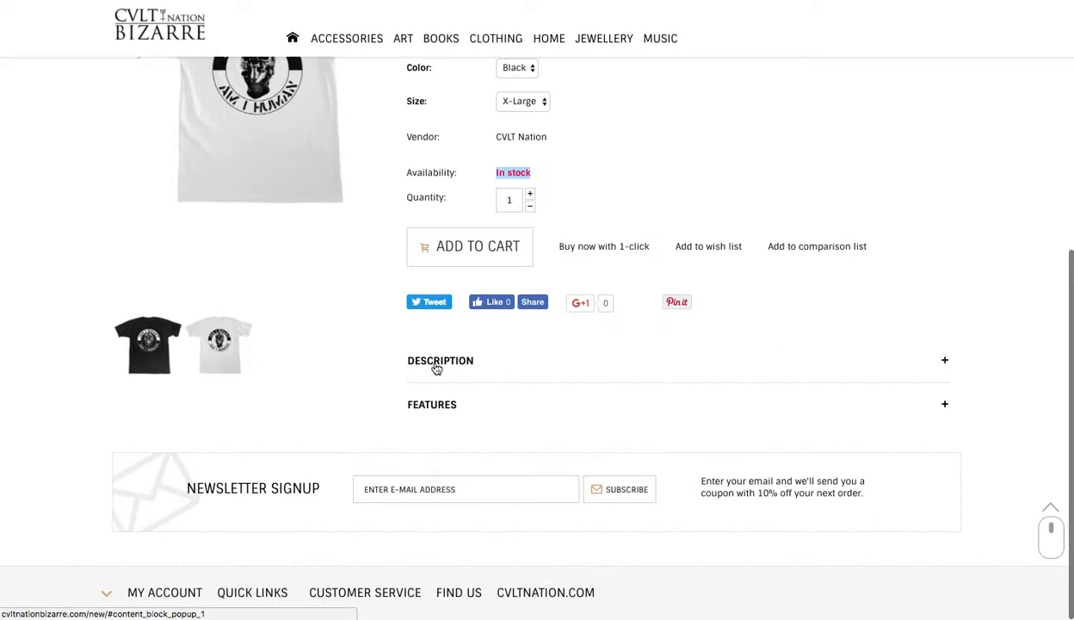
left_click(945, 361)
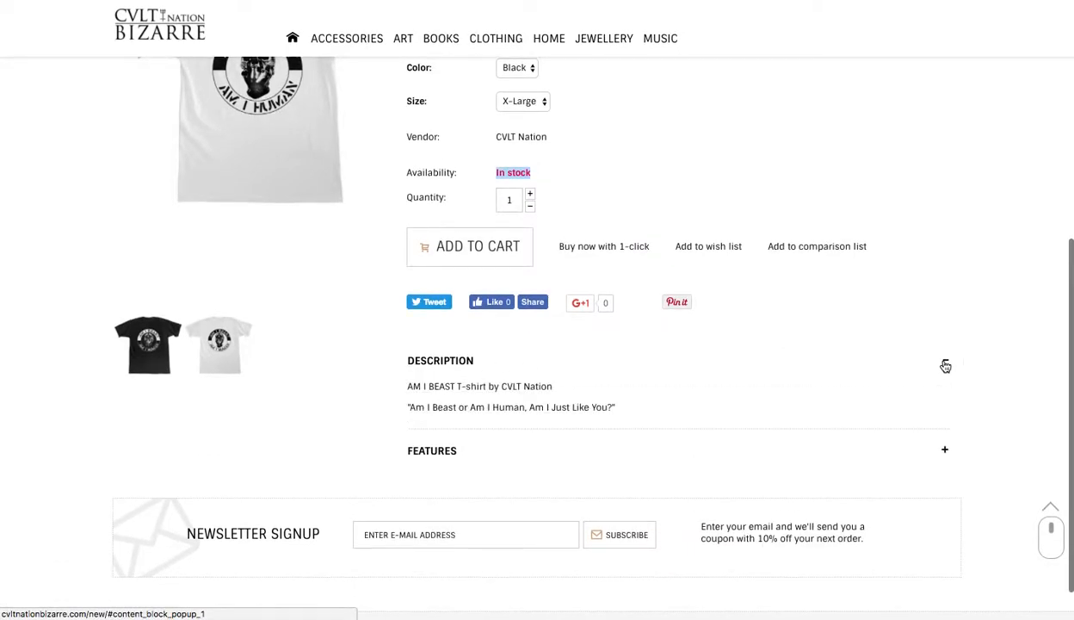
left_click(427, 451)
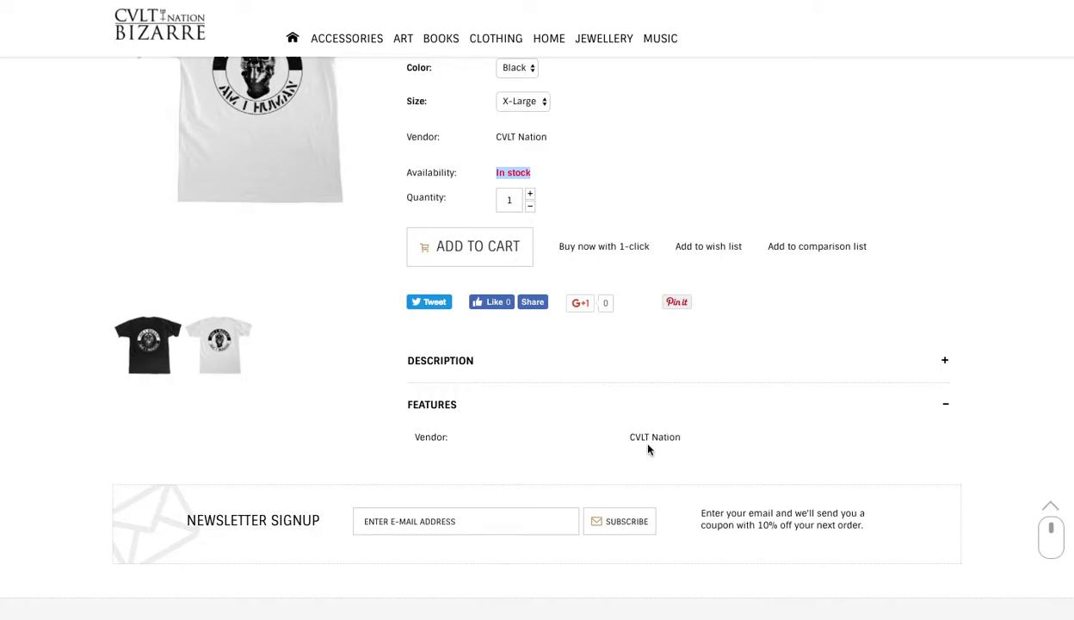
scroll(679, 443, "up", 1)
scroll(654, 448, "down", 2)
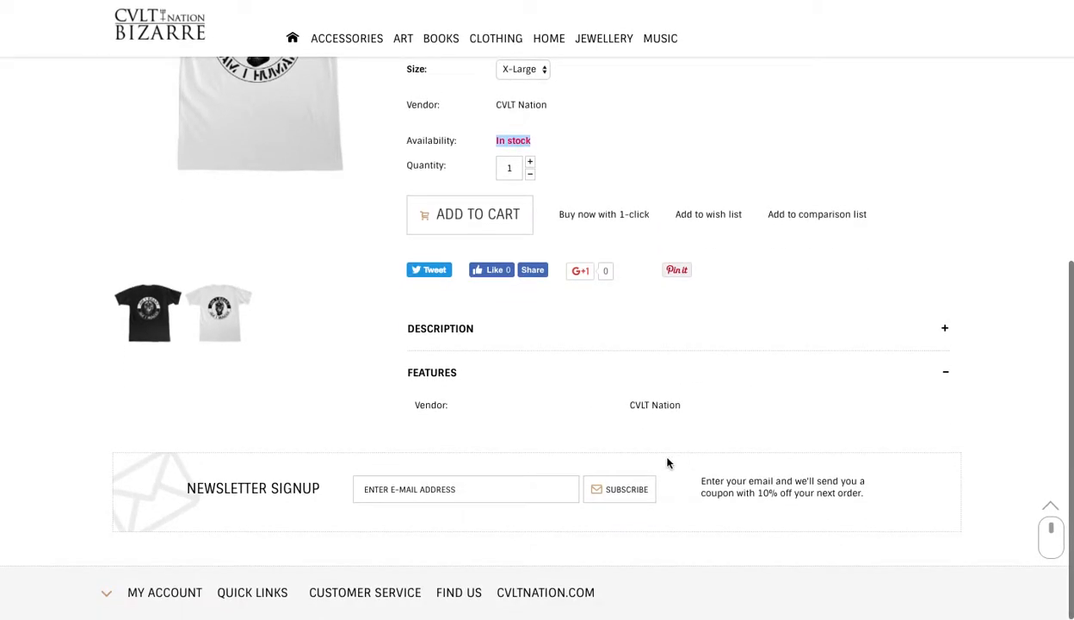
Collapse the Features section and look over the whole storefront product page once more
left_click(429, 376)
scroll(425, 374, "up", 3)
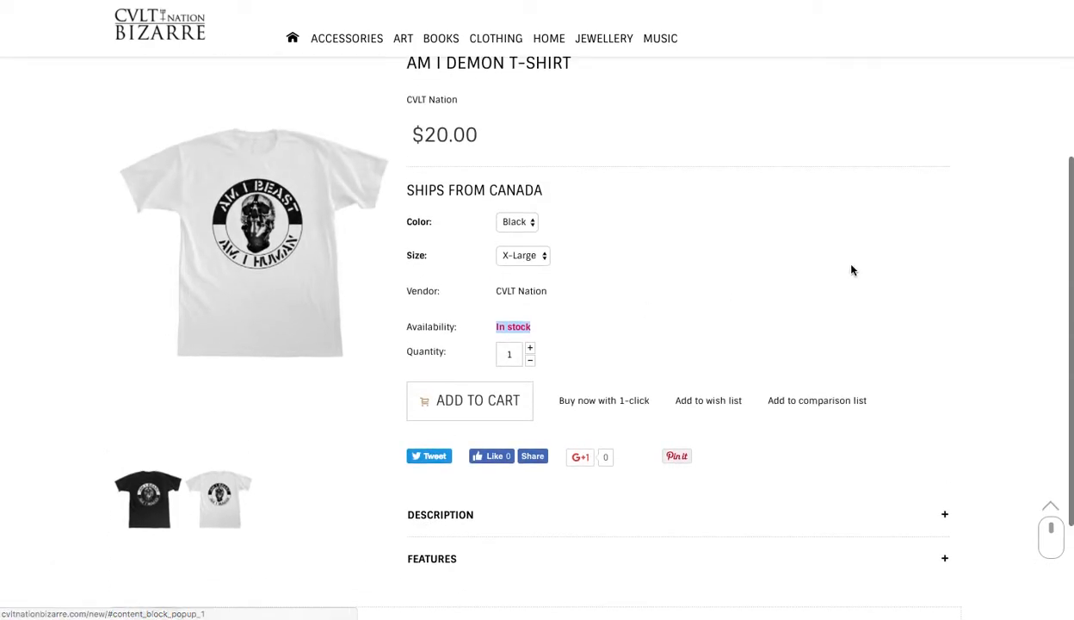
scroll(995, 319, "down", 4)
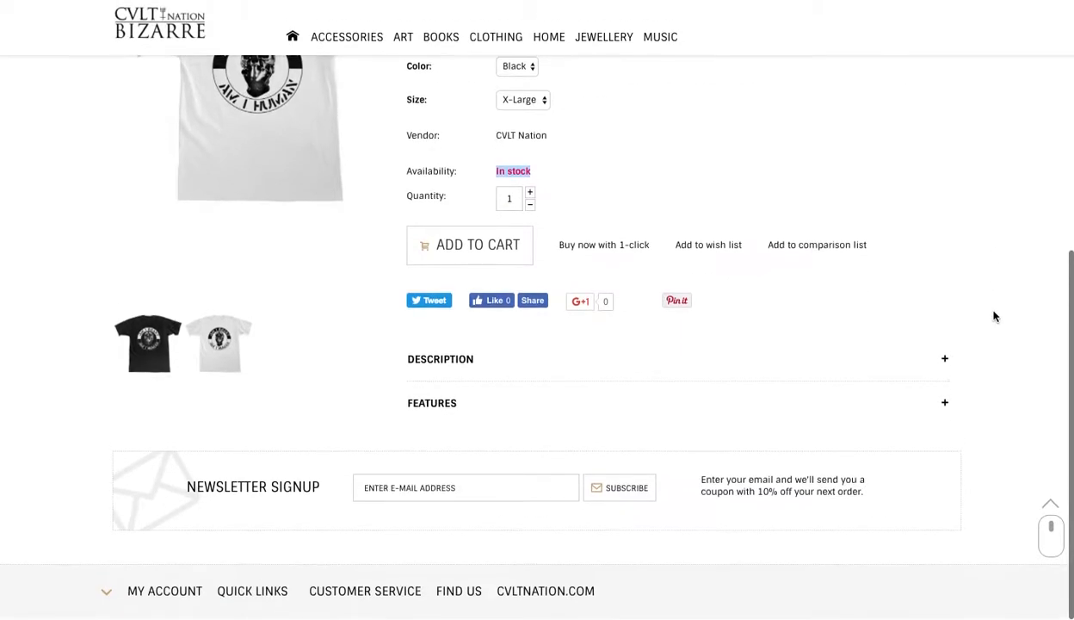
scroll(940, 471, "up", 10)
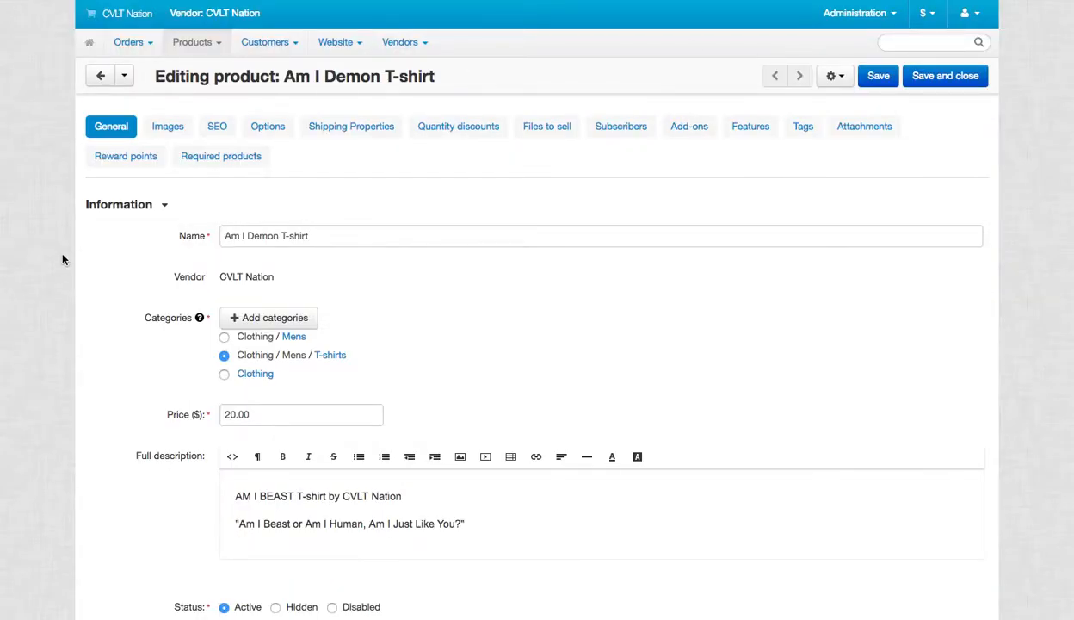
Review the Am I Demon T-shirt's general product settings from the Information section through the Extra section
scroll(62, 258, "down", 5)
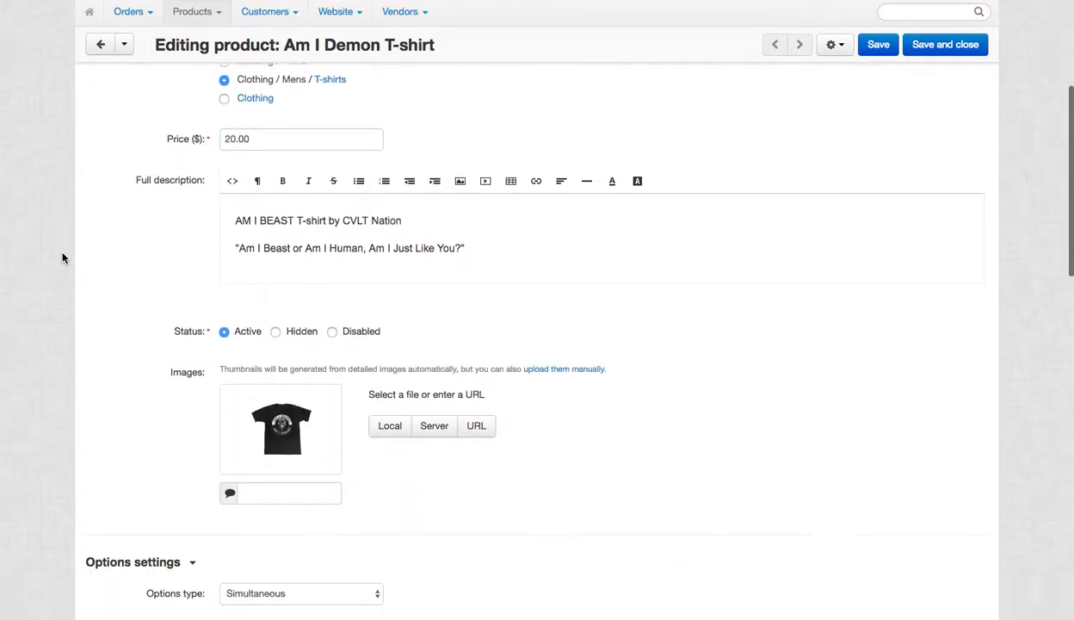
scroll(62, 257, "down", 9)
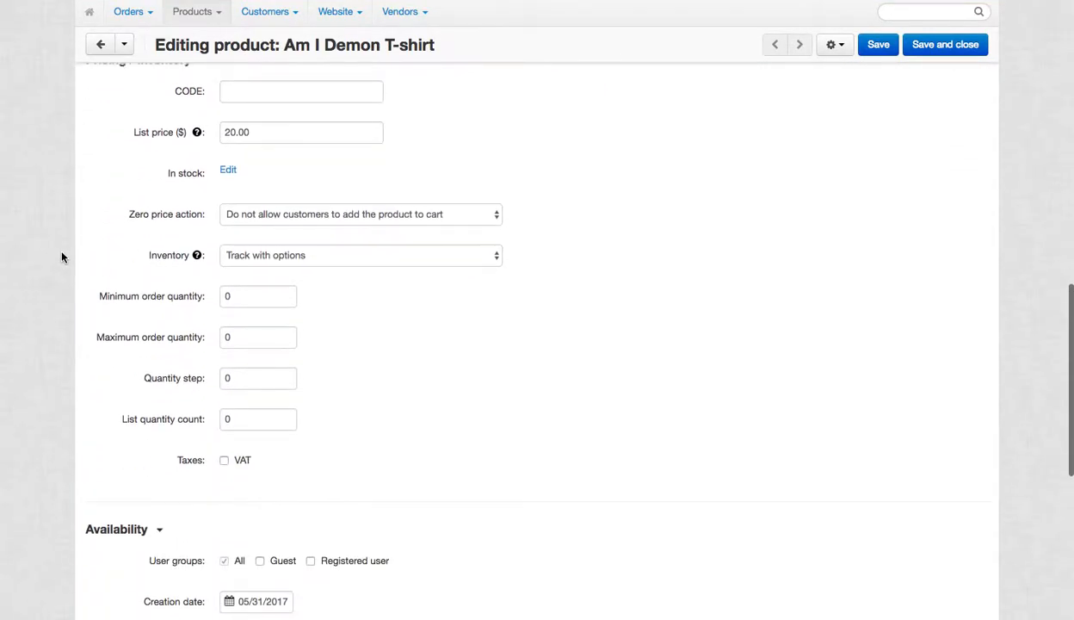
scroll(62, 257, "down", 6)
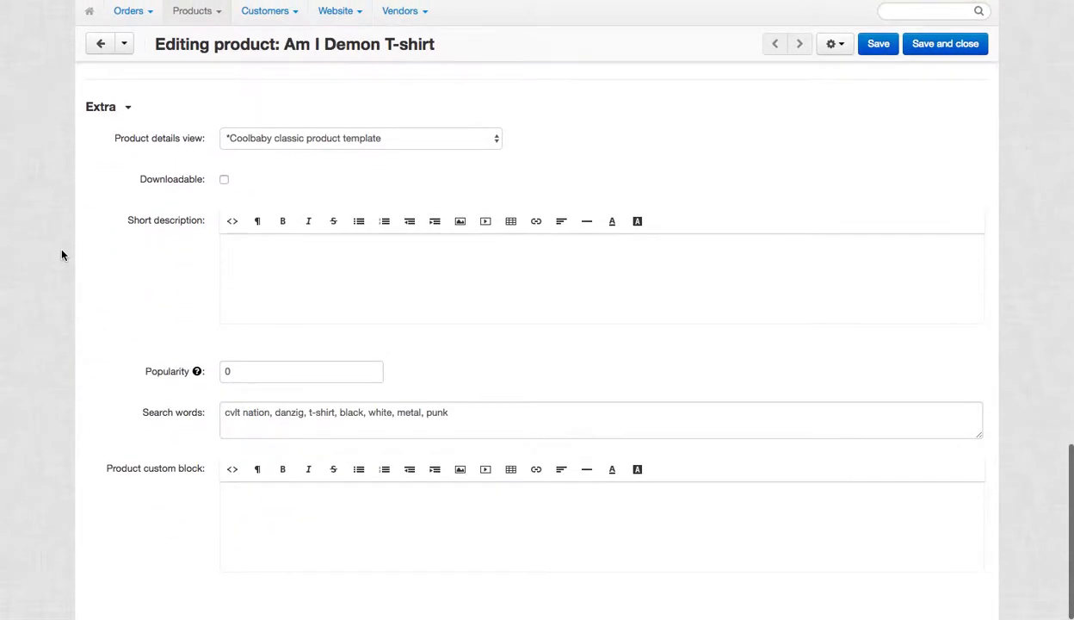
scroll(61, 254, "up", 20)
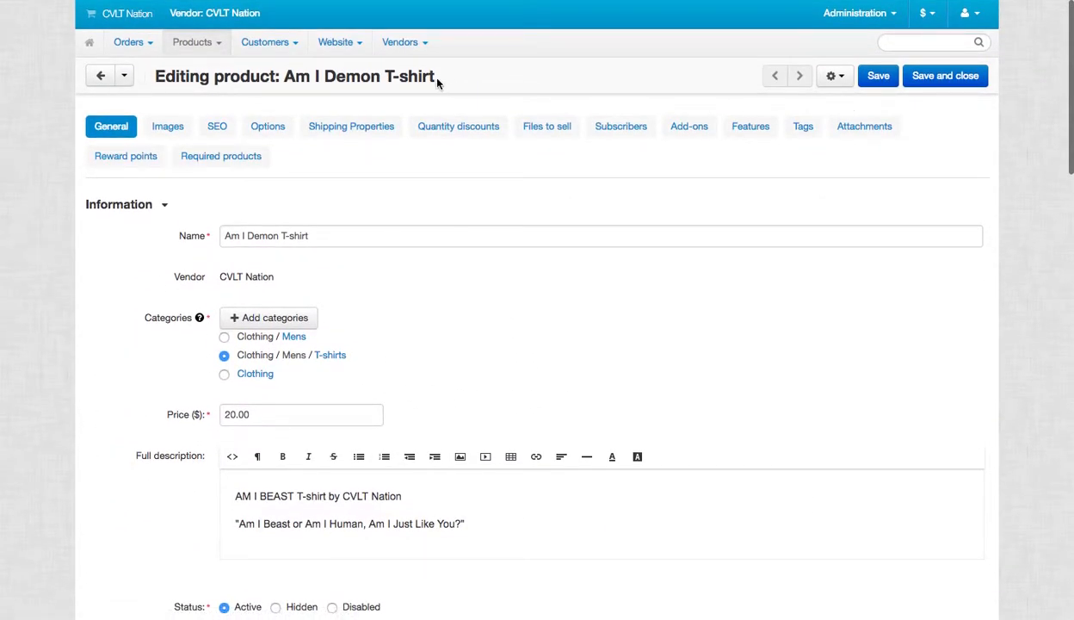
Clone the Am I Demon T-shirt product and name the copy "Riff Lords T-shirt"
left_click(840, 76)
left_click(762, 137)
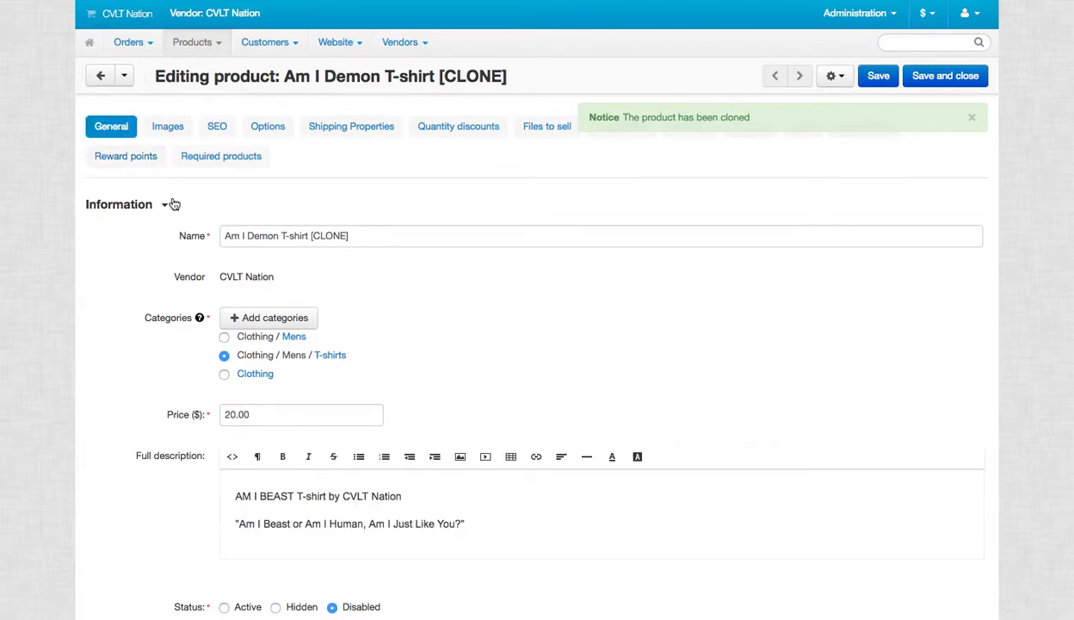
left_click_drag(348, 235, 313, 240)
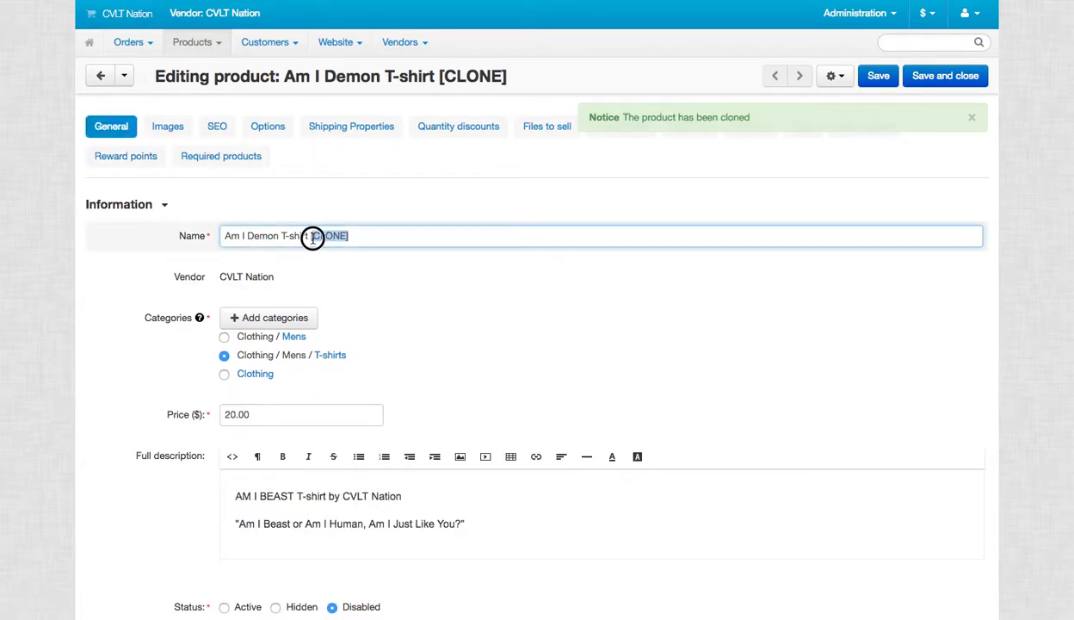
key("BackSpace")
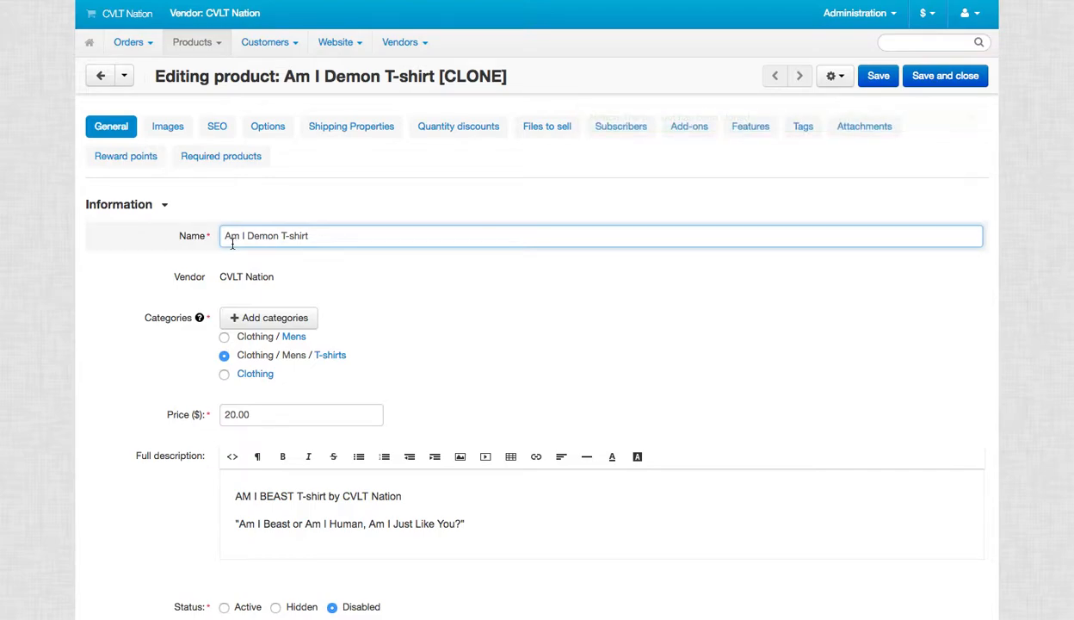
left_click_drag(277, 235, 167, 229)
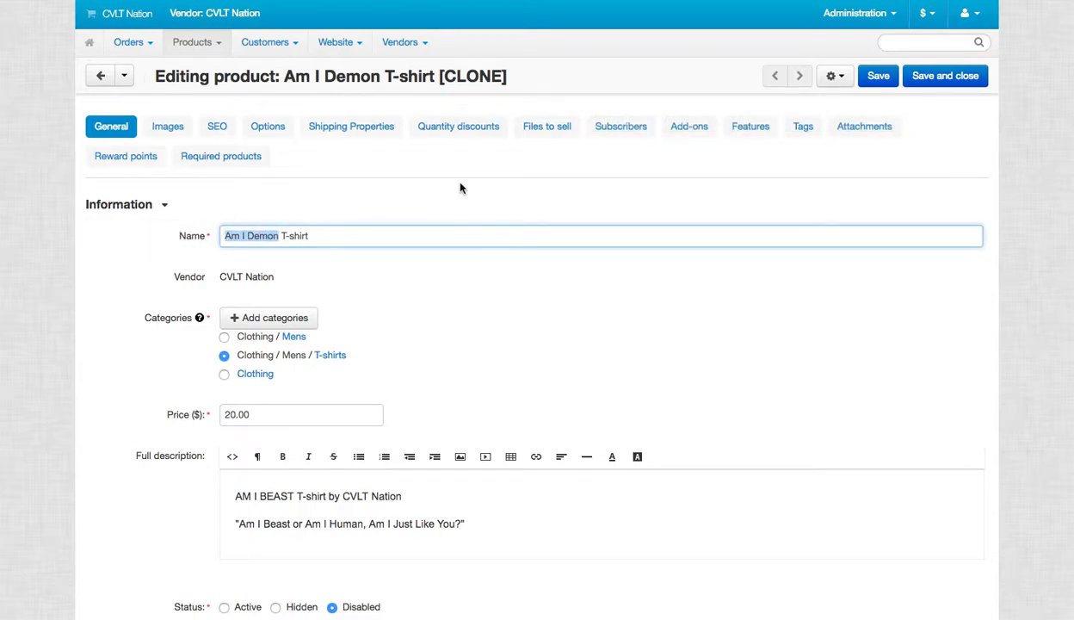
type("Riff")
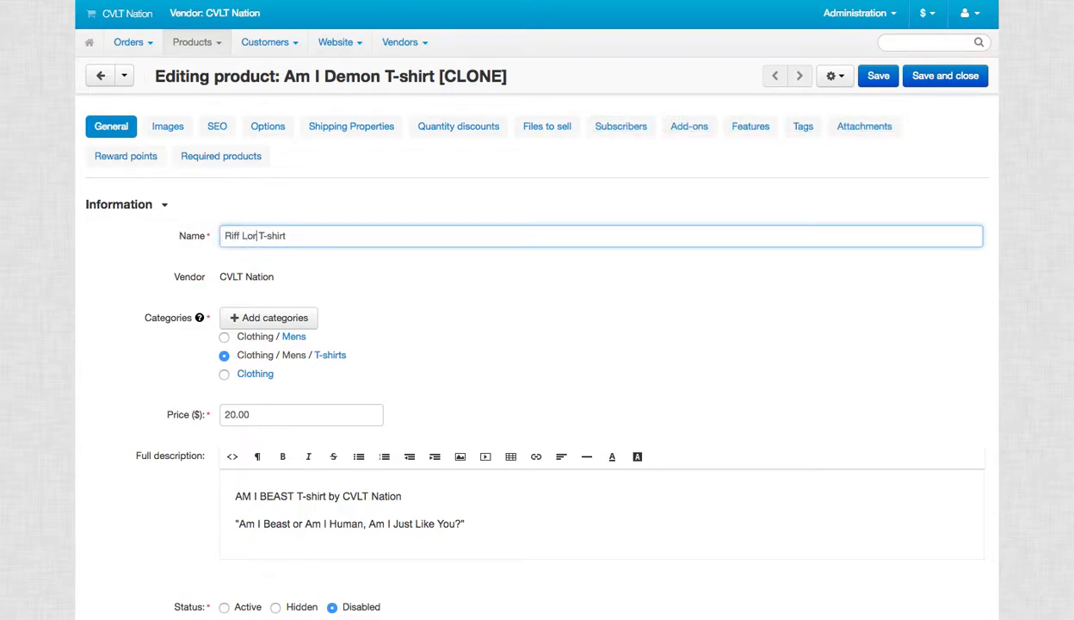
type(" Lords")
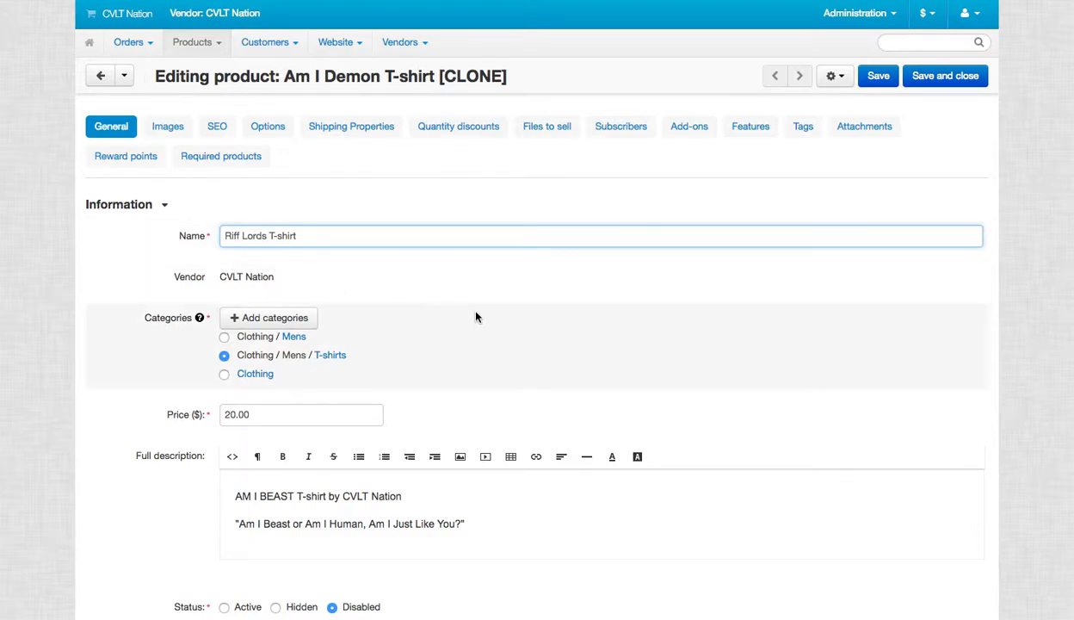
Change the full description to "RIFF LORDS T-shirt by CVLT Nation" and delete the quote line beneath it
scroll(414, 342, "down", 5)
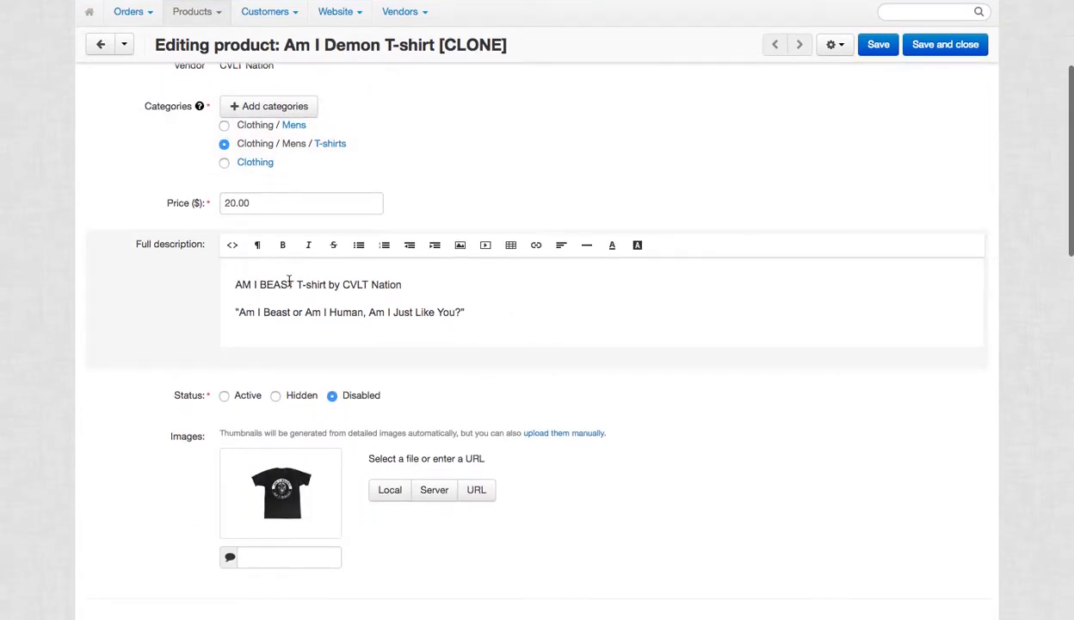
left_click_drag(294, 280, 206, 273)
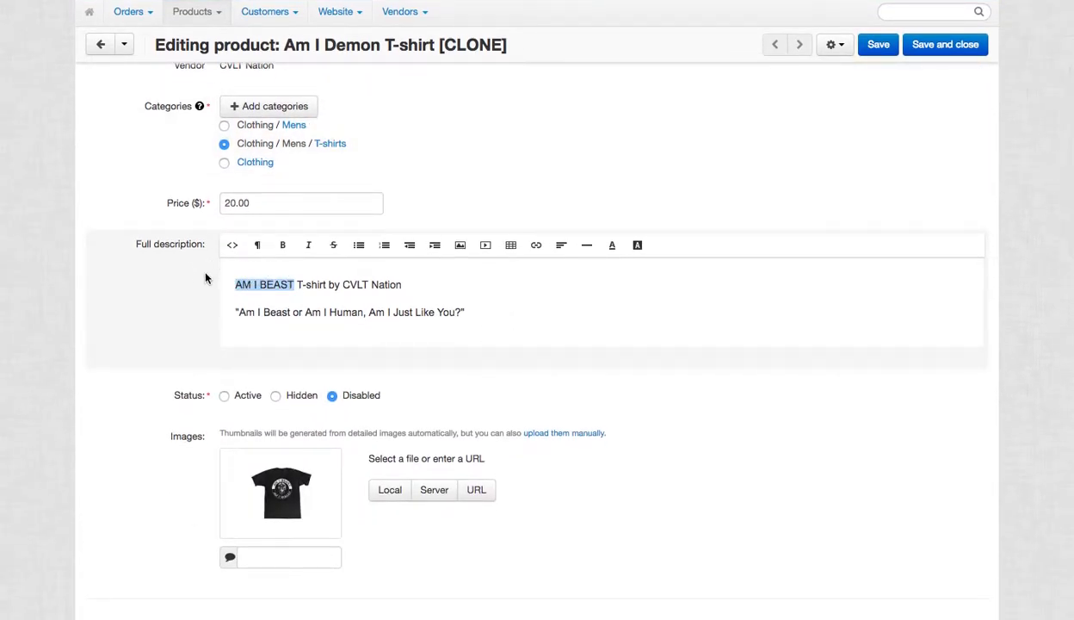
type("RIFF LORDS")
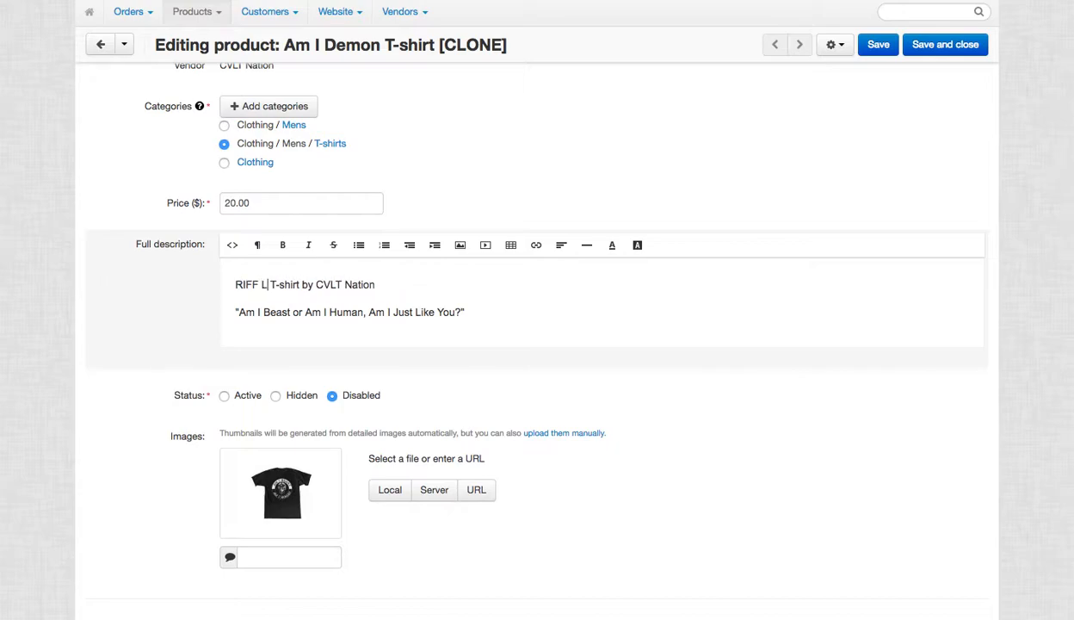
triple_click(497, 314)
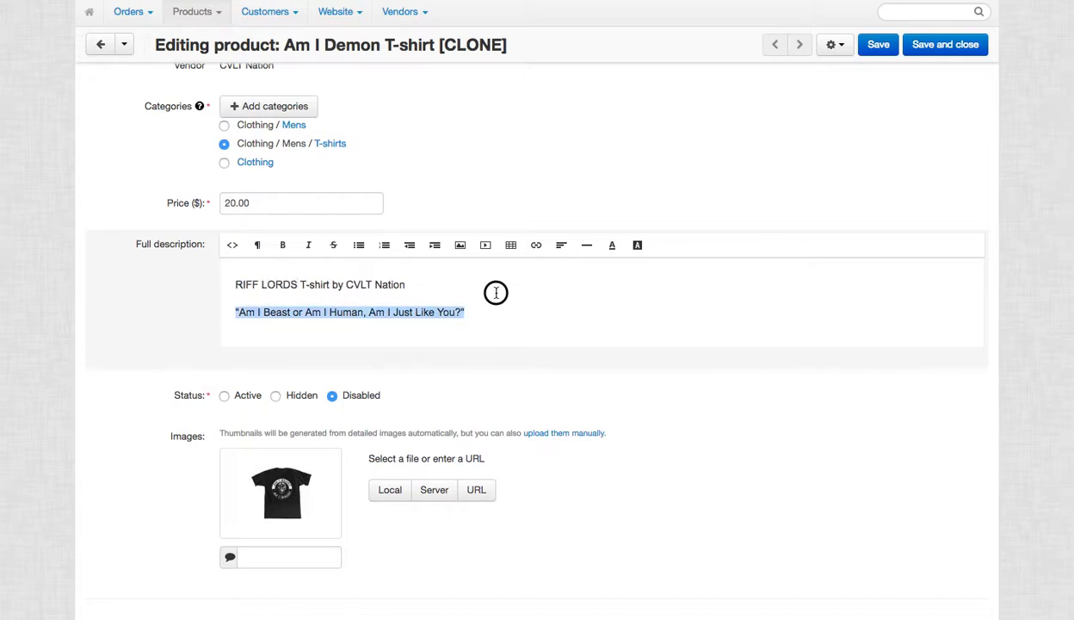
key("BackSpace")
Select the local file RIFF_LORDS_BLK_TEE.jpg as the cloned product's main image and remove the old shirt image
scroll(167, 291, "down", 2)
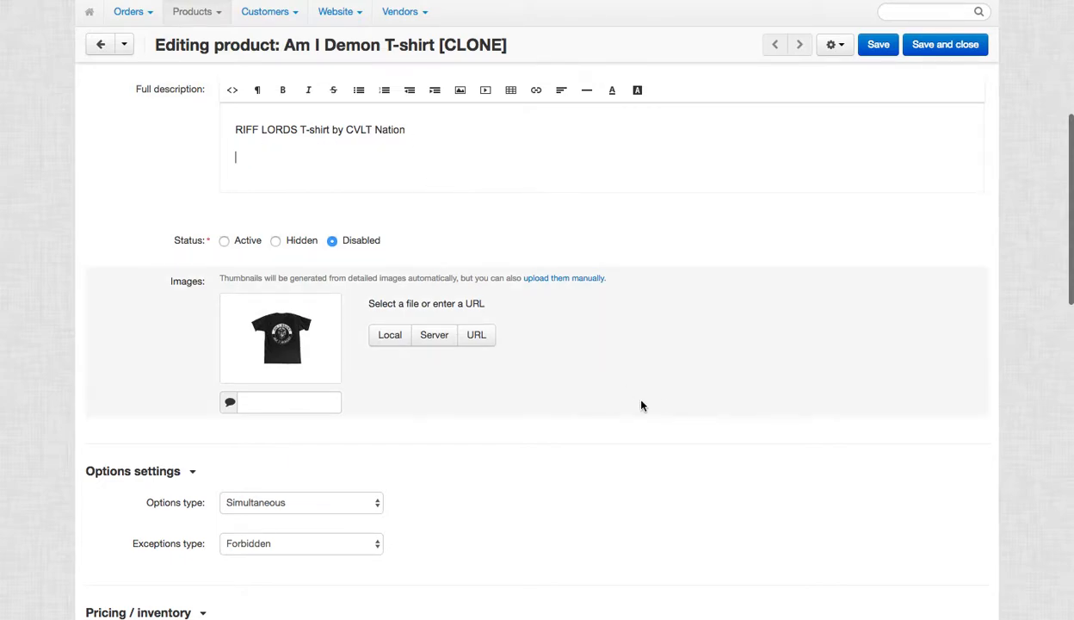
left_click(389, 338)
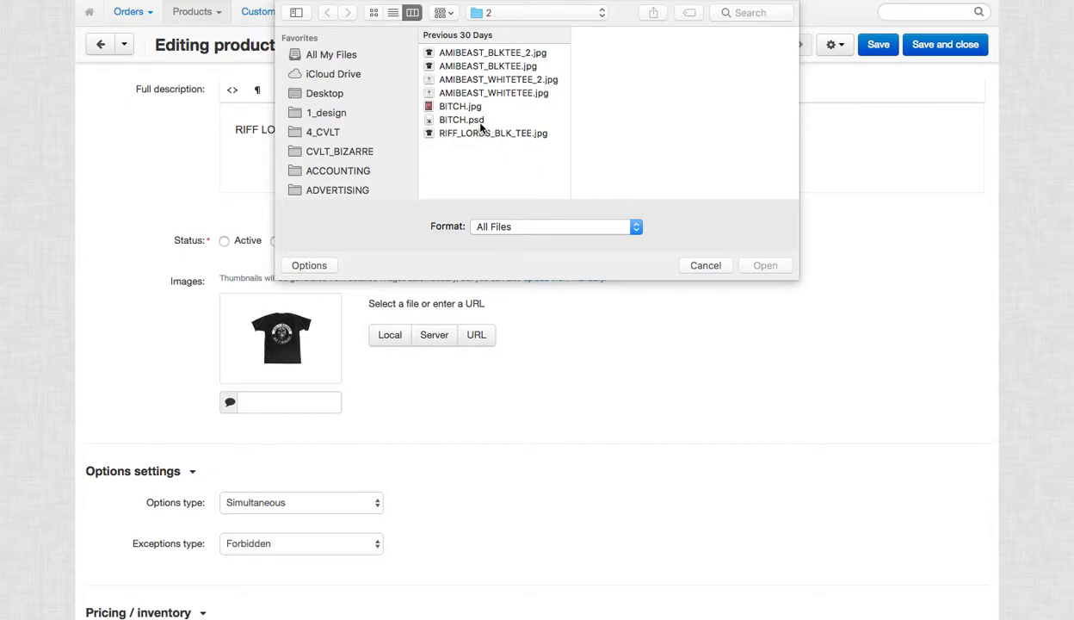
left_click(477, 135)
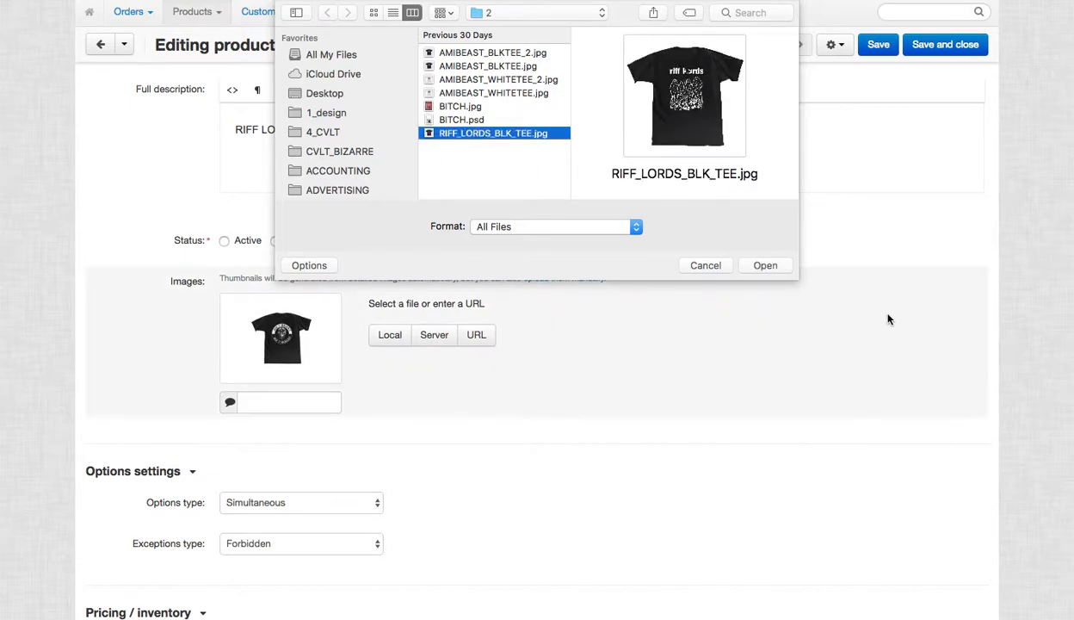
left_click(765, 266)
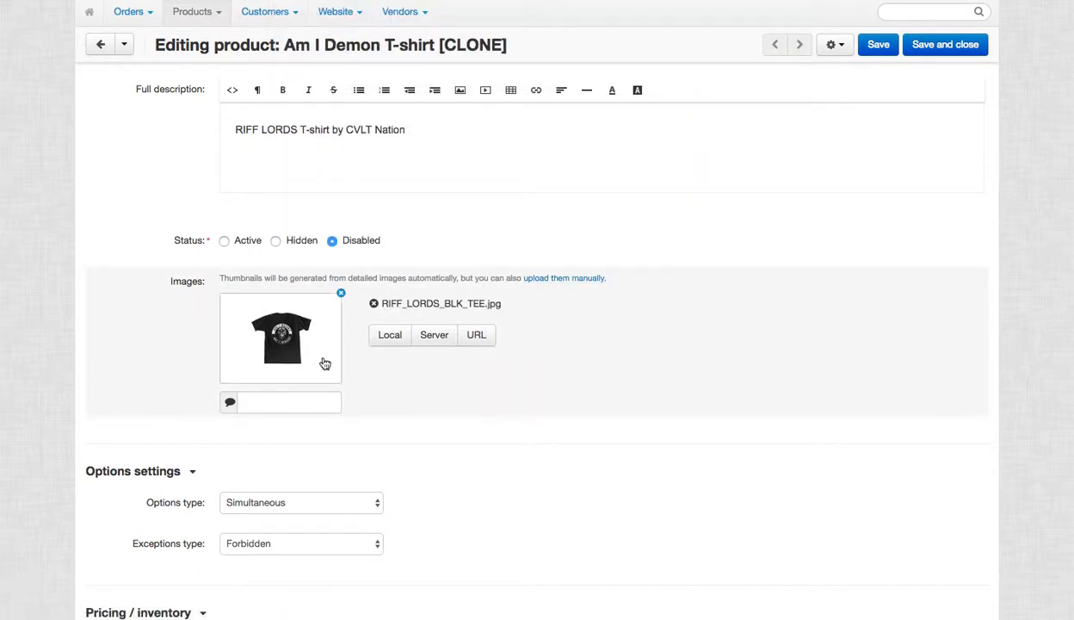
left_click(340, 293)
left_click(686, 74)
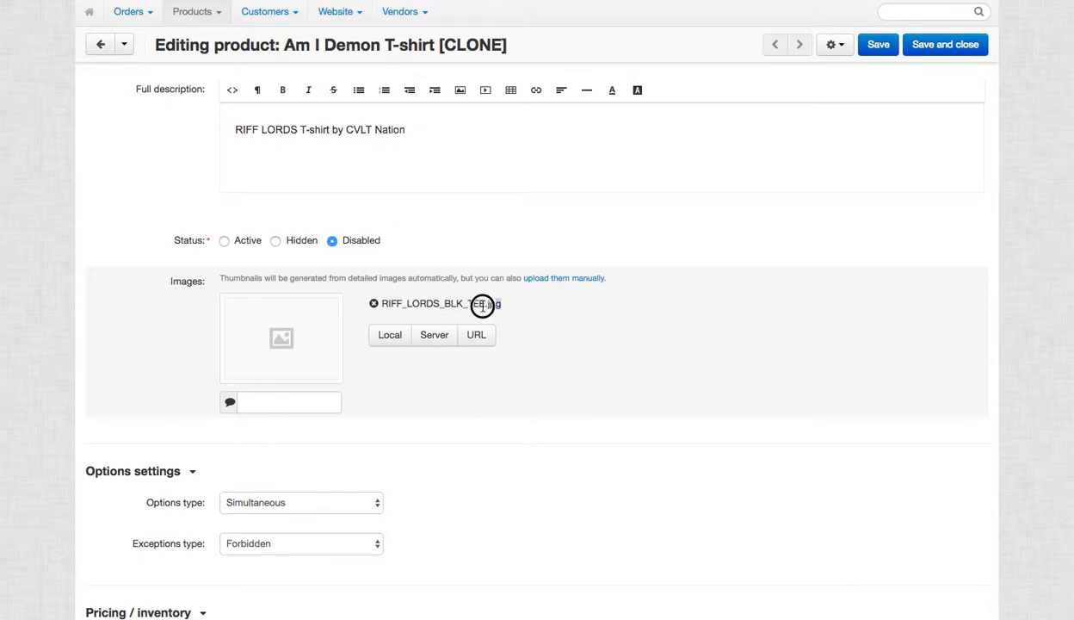
left_click_drag(480, 305, 386, 304)
left_click(731, 356)
Replace "danzig" in the search words with "black sabbath, sunno, sunn" and copy the full list of search words
scroll(731, 356, "down", 5)
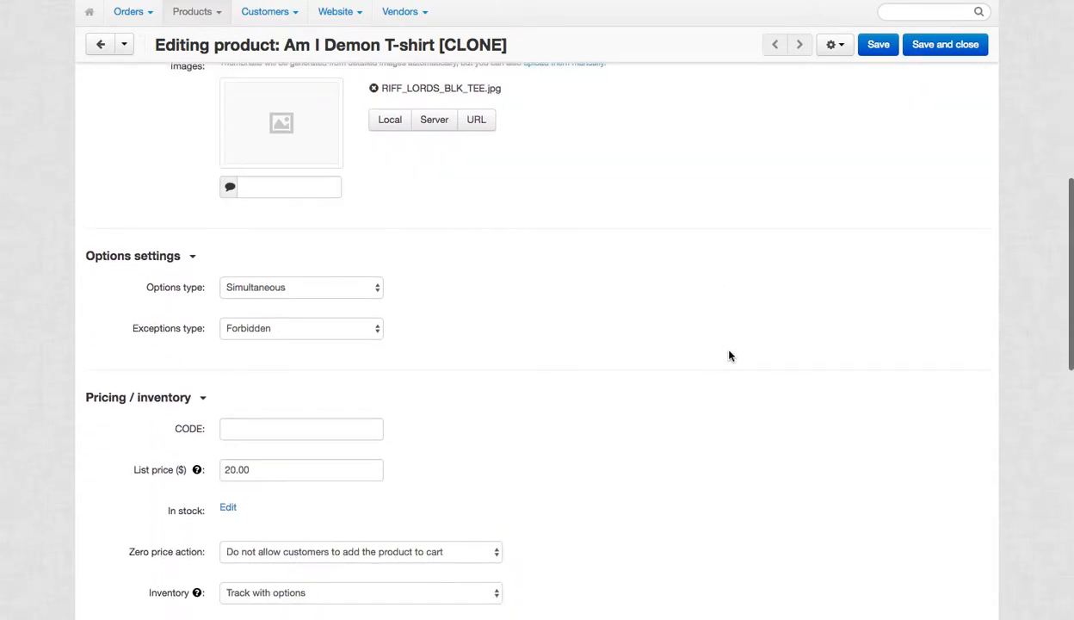
scroll(602, 335, "down", 5)
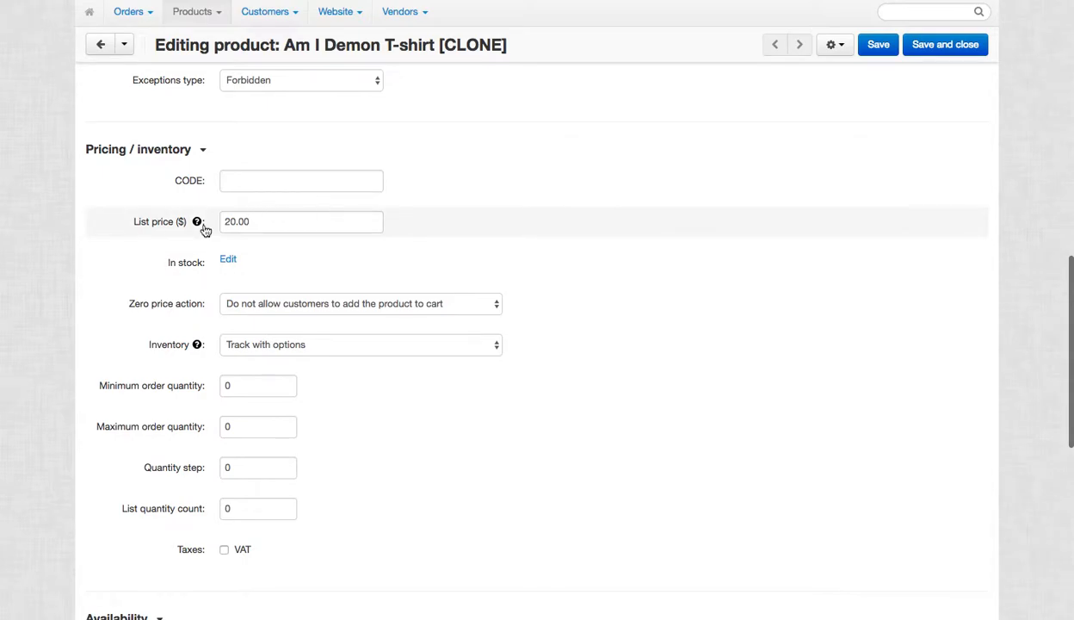
scroll(602, 263, "down", 2)
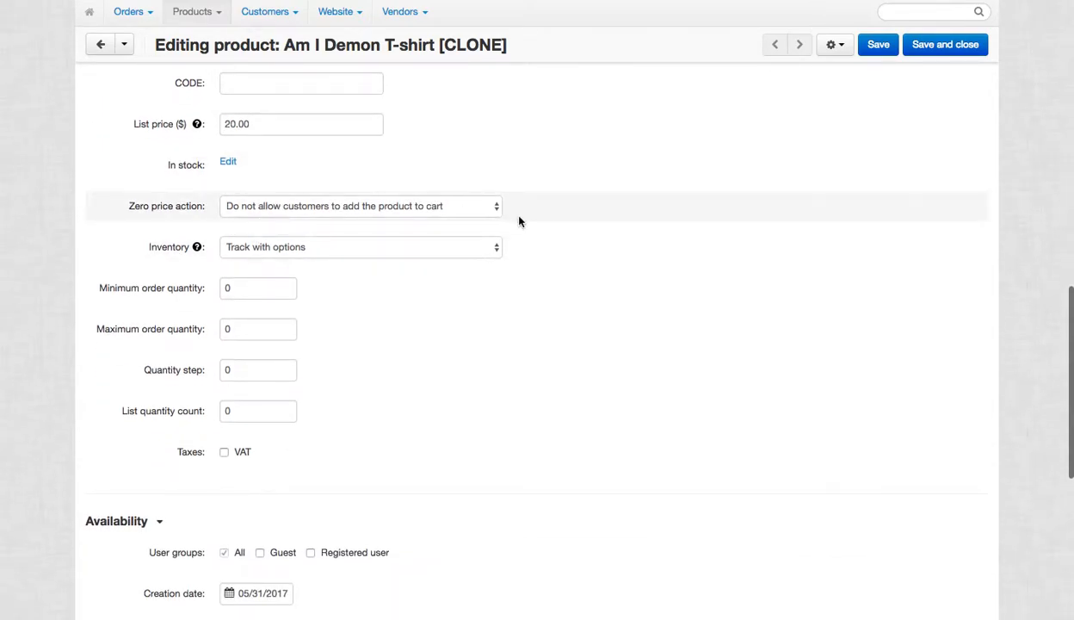
scroll(638, 243, "down", 1)
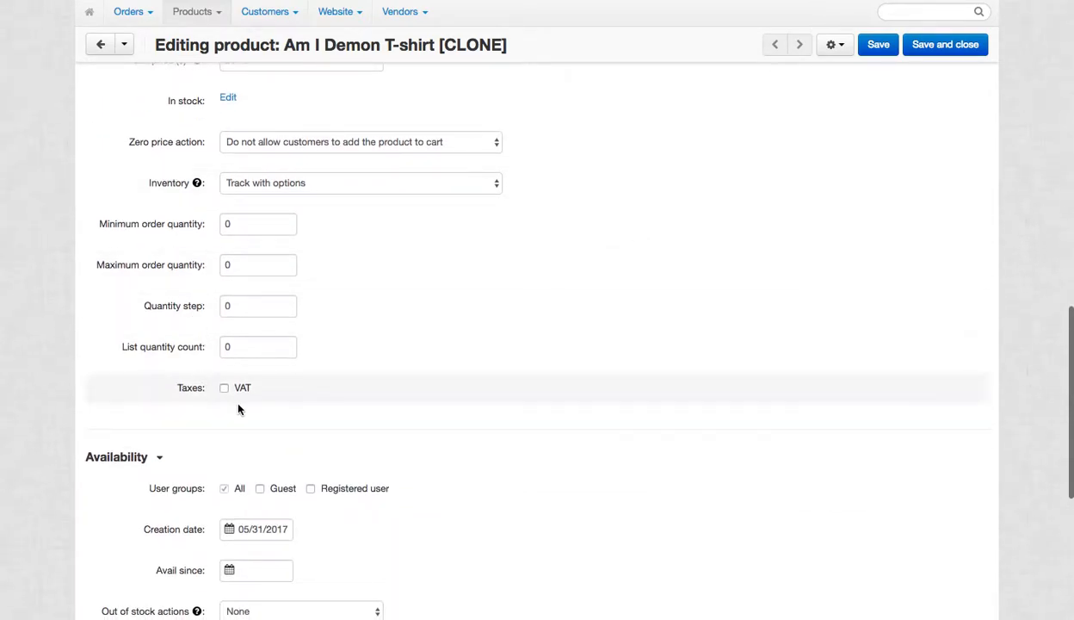
scroll(506, 364, "down", 5)
scroll(208, 377, "down", 8)
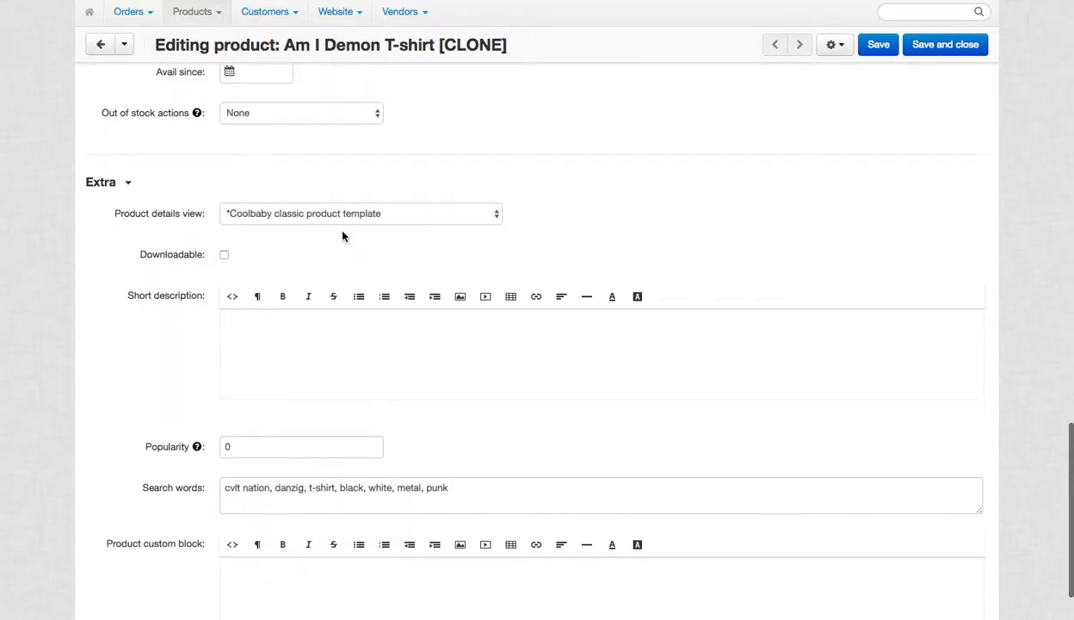
scroll(280, 488, "up", 1)
double_click(287, 508)
type("black")
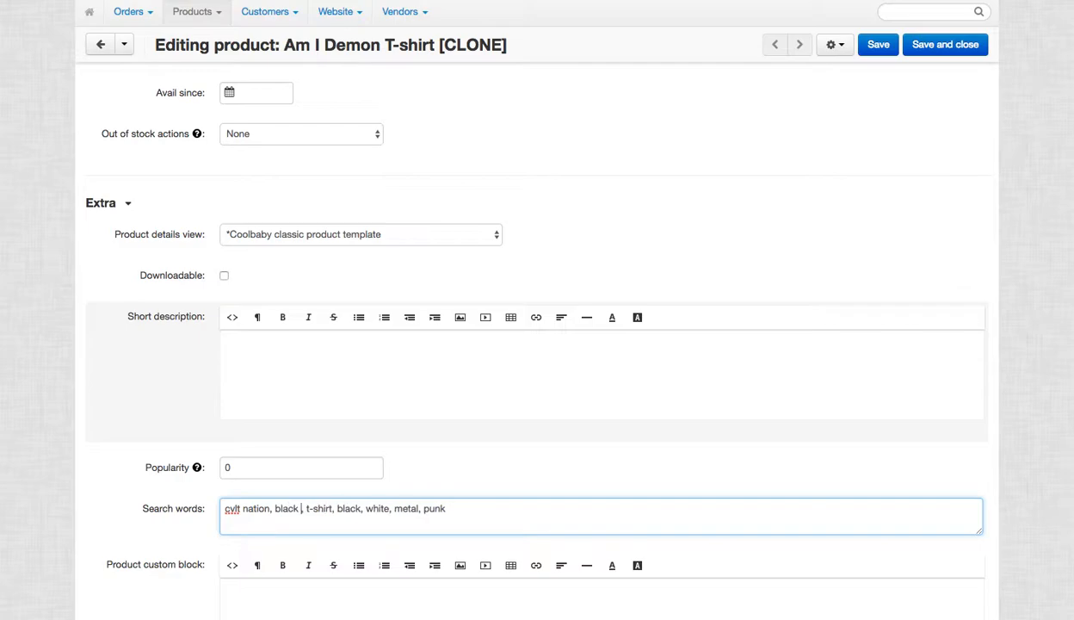
type(" sabbath, sunn")
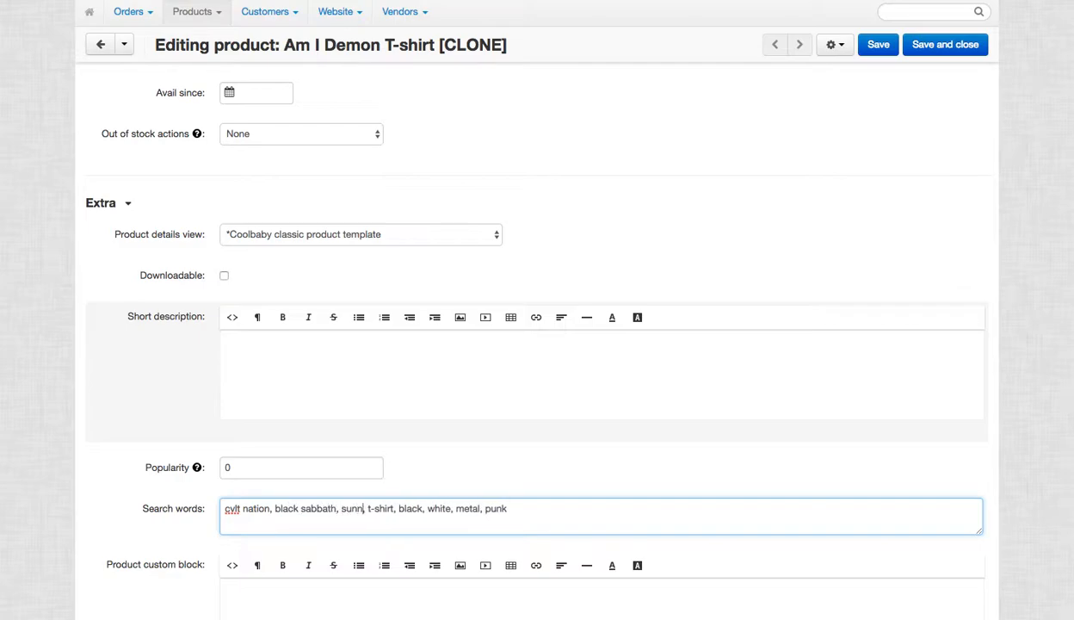
type("o, sunn")
triple_click(503, 499)
key("super+c")
Remove the white shirt picture from the cloned product's additional images and confirm the deletion
scroll(736, 407, "up", 15)
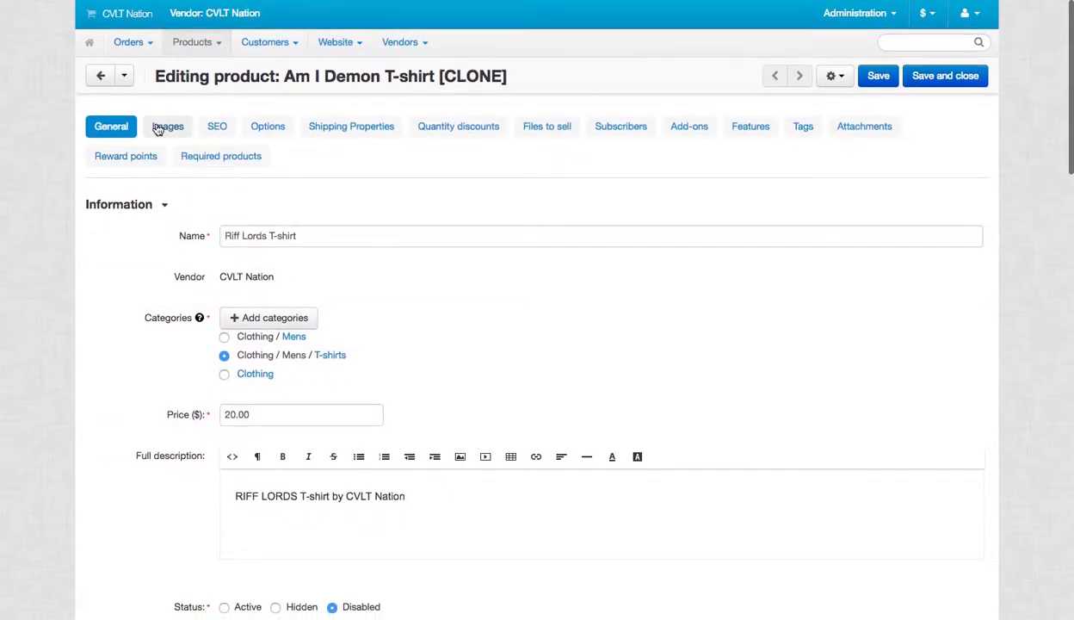
left_click(168, 128)
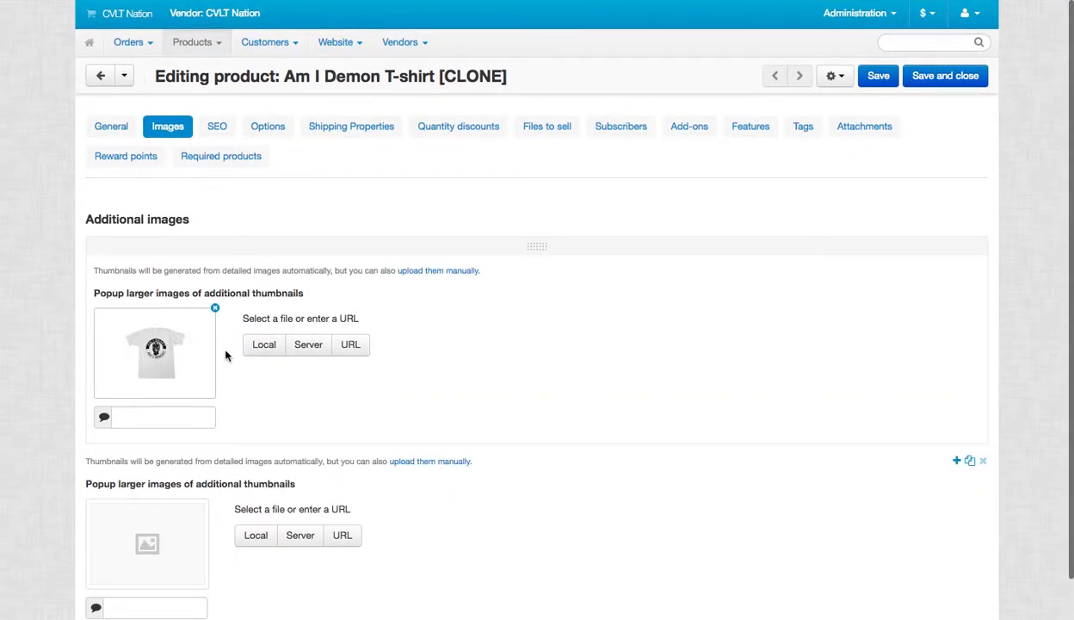
left_click(215, 309)
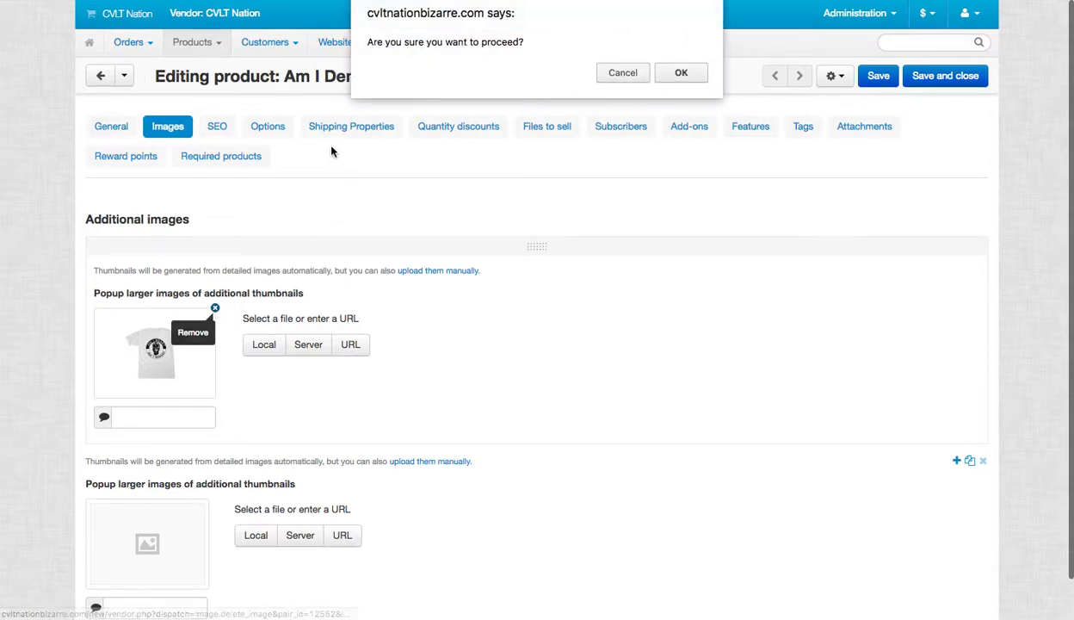
left_click(668, 76)
Replace the product's SEO meta keywords with the copied search words
left_click(215, 131)
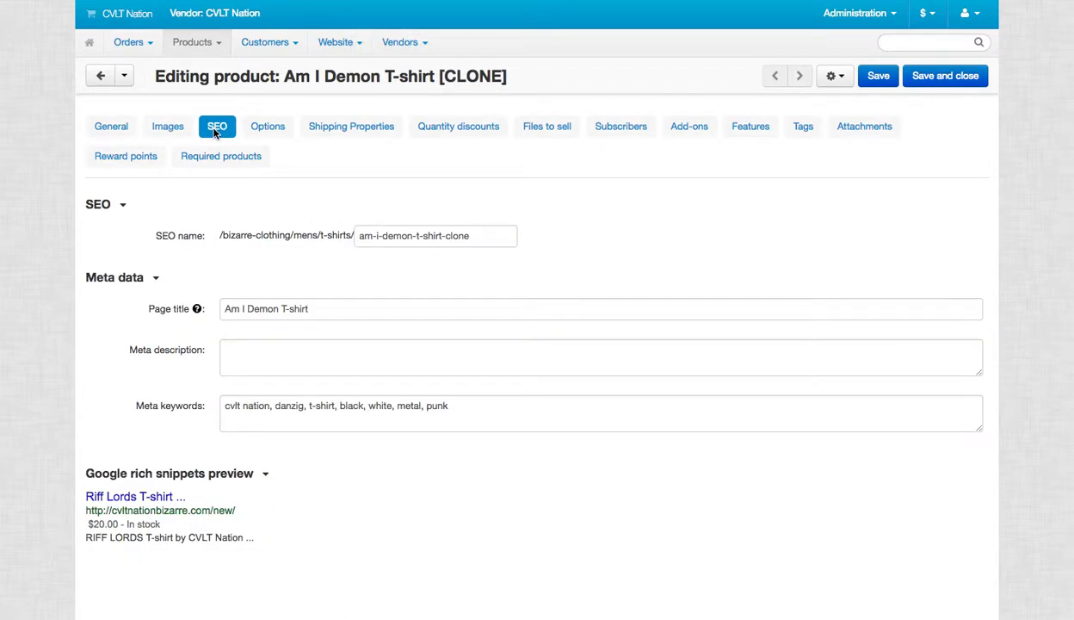
left_click(115, 129)
left_click(212, 133)
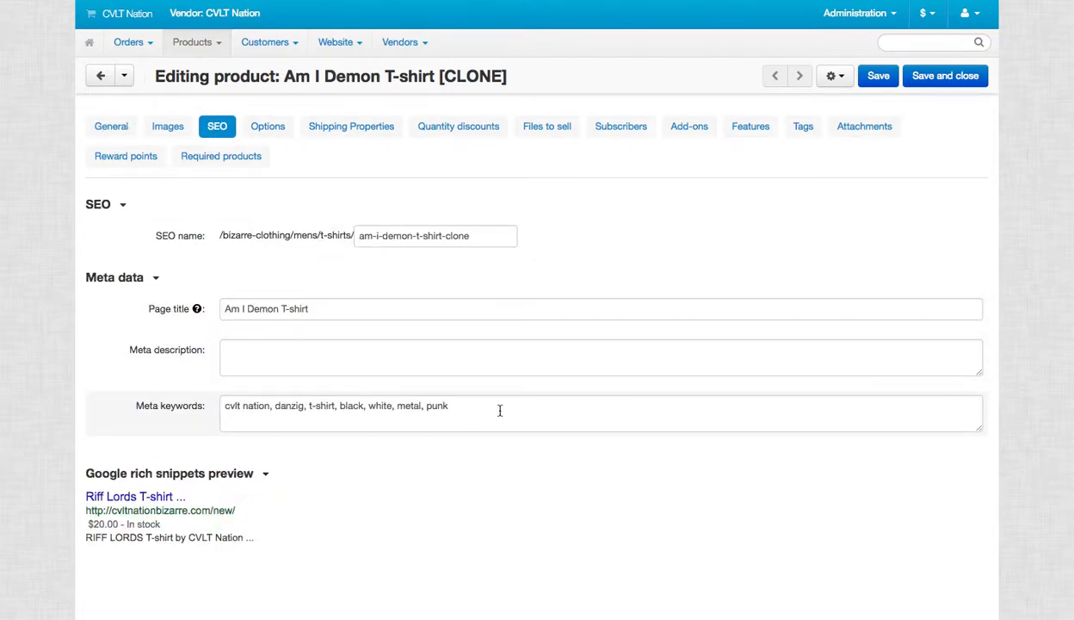
left_click_drag(500, 411, 181, 388)
key("super+v")
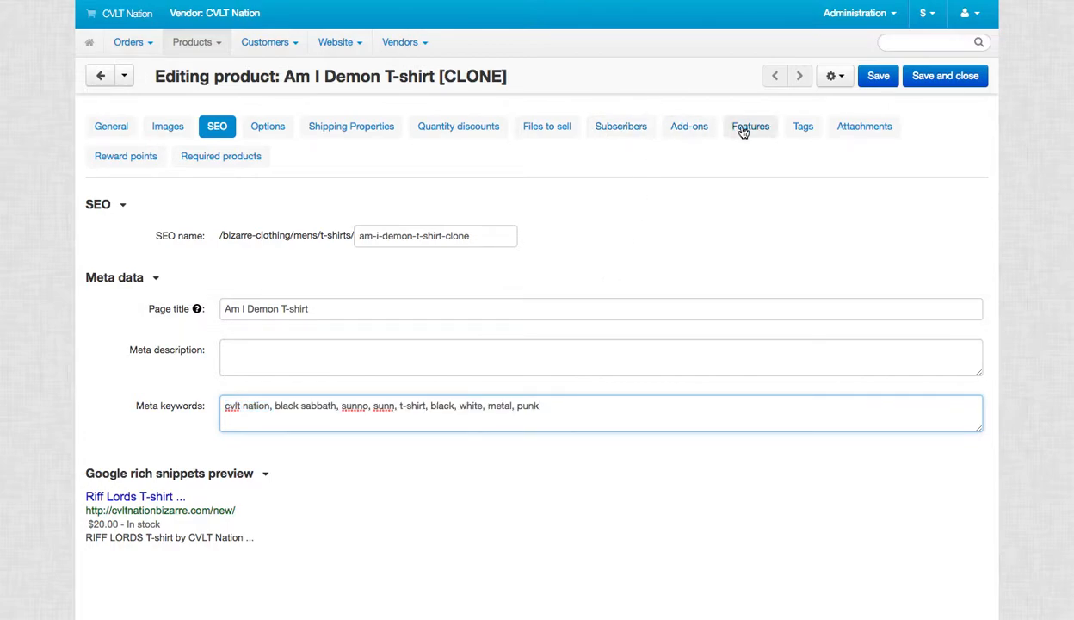
Fill the product's tags with the copied search words, including "black, white, metal, punk"
left_click(804, 129)
left_click(242, 208)
type("black, white, metal, punk")
Change the product's SEO page title to "Riff Lords T-shirt"
left_click(218, 131)
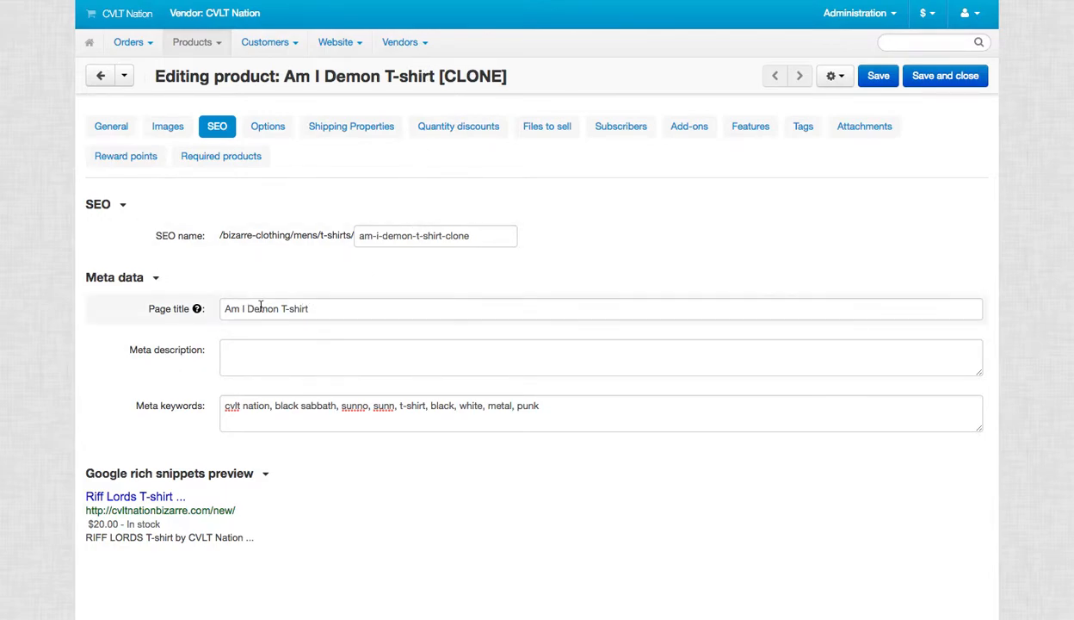
left_click_drag(280, 310, 81, 274)
type("Riff")
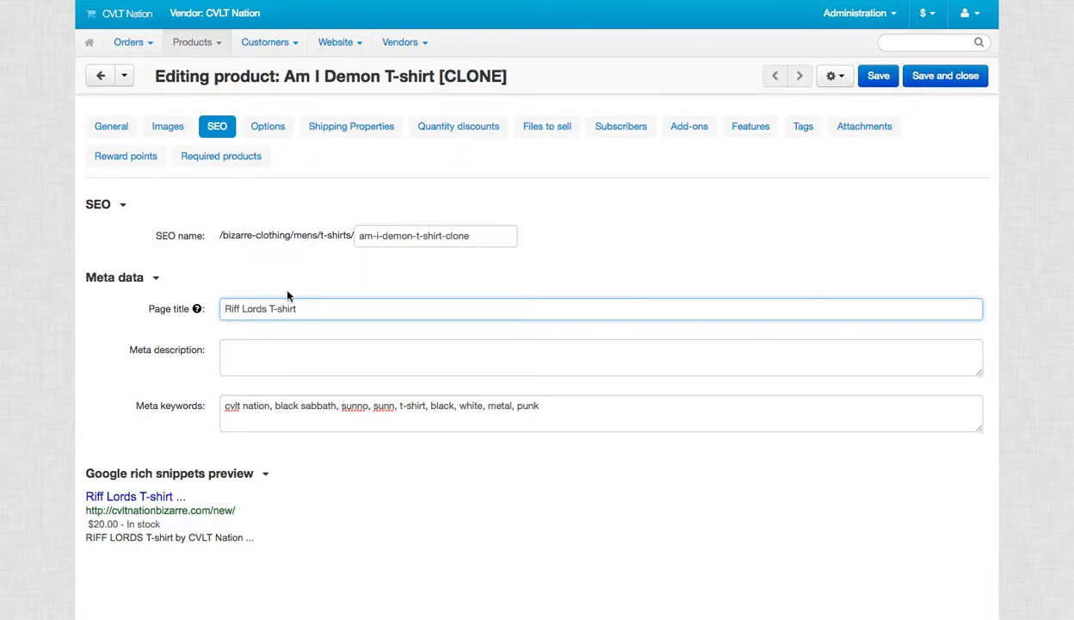
Review the product's shipping properties, quantity discounts, files, subscribers, add-ons, features, tags, attachments, reward points and required products
left_click(343, 129)
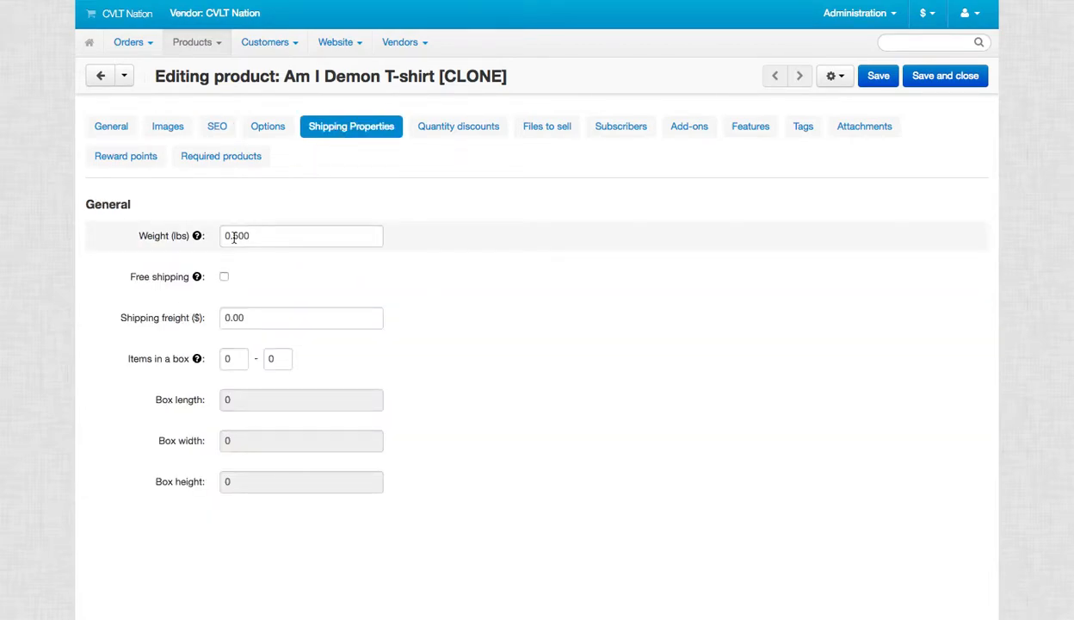
left_click(463, 131)
left_click(558, 129)
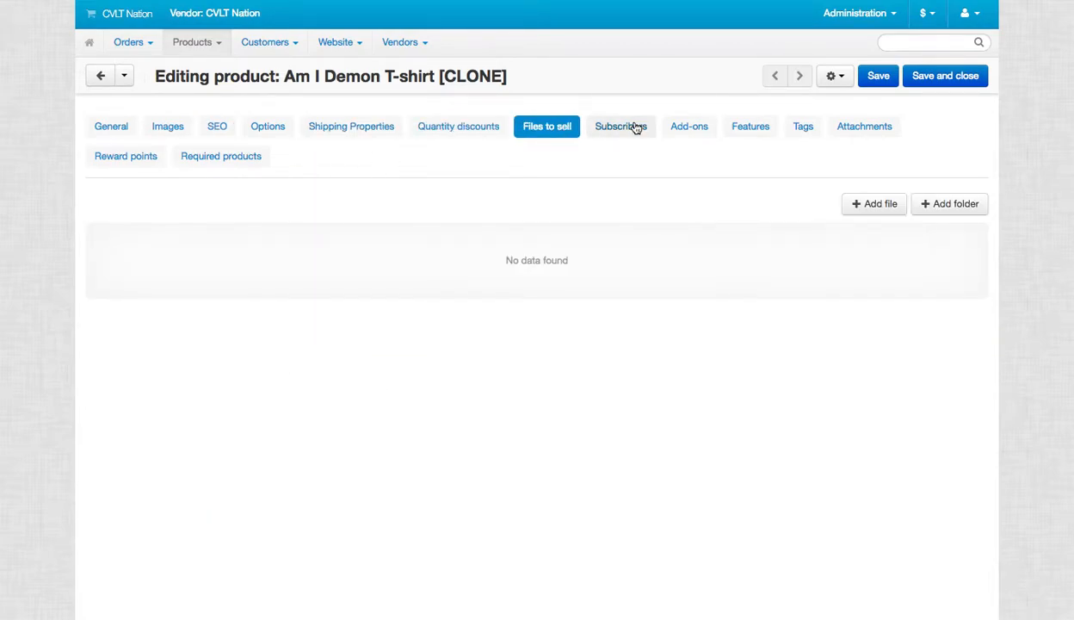
left_click(624, 127)
left_click(689, 127)
scroll(487, 240, "down", 8)
scroll(614, 224, "up", 5)
scroll(615, 224, "up", 4)
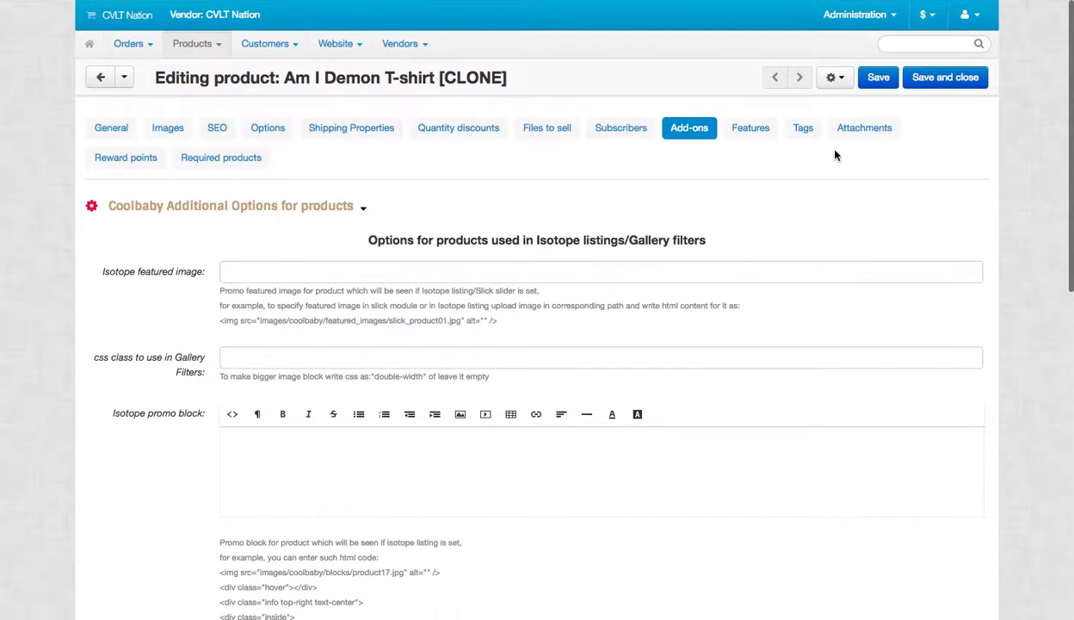
left_click(752, 127)
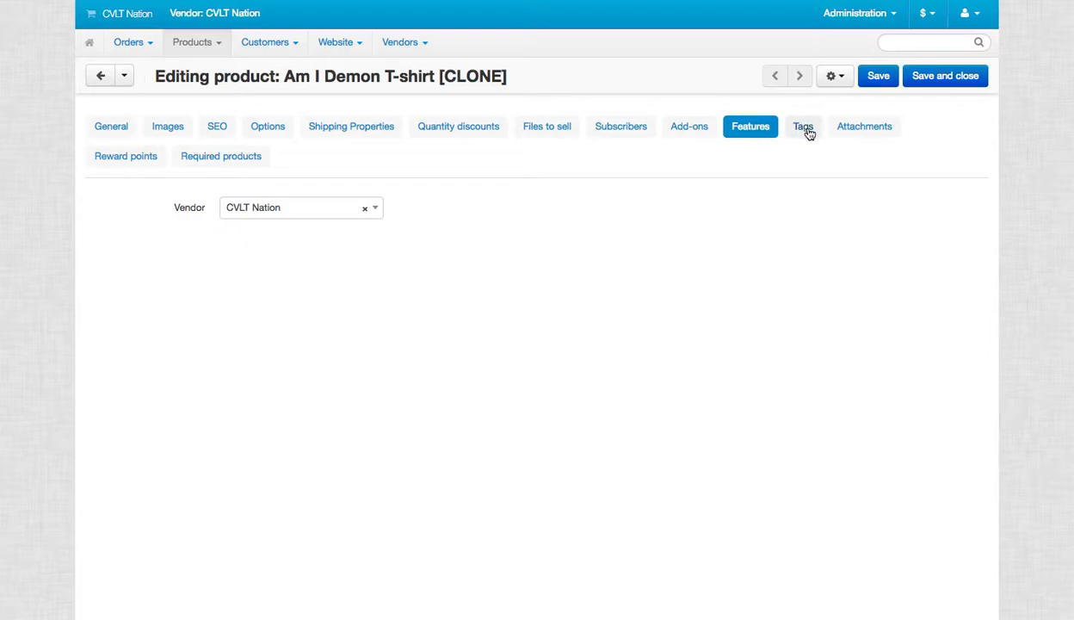
left_click(367, 213)
left_click(459, 209)
left_click(801, 129)
left_click(852, 129)
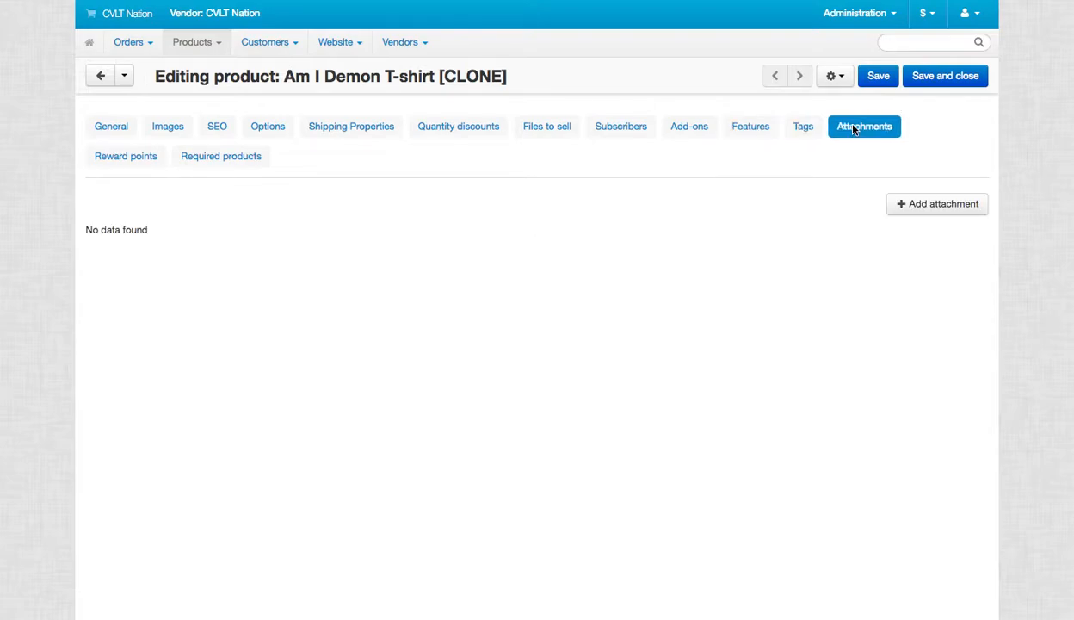
left_click(152, 160)
left_click(219, 158)
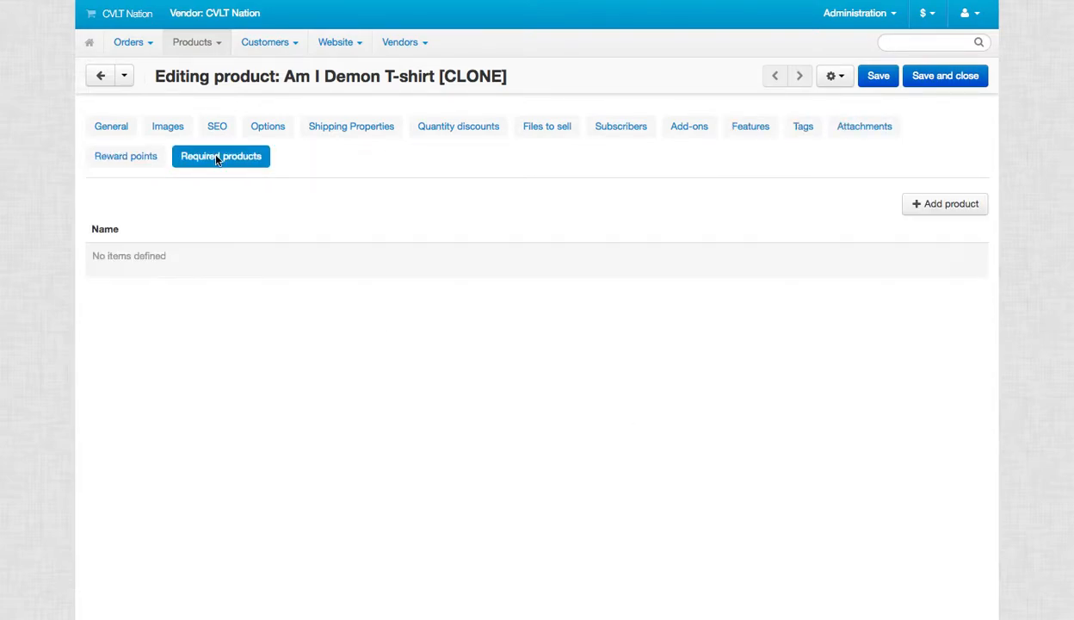
Look over the product's images and general information, and save the edited clone
left_click(168, 129)
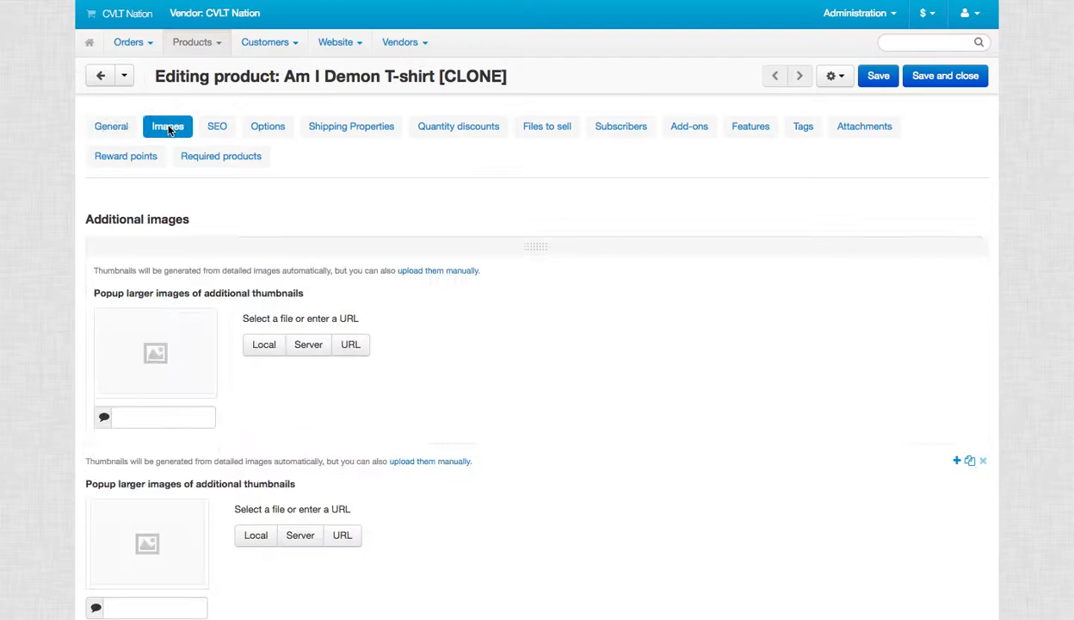
left_click(116, 125)
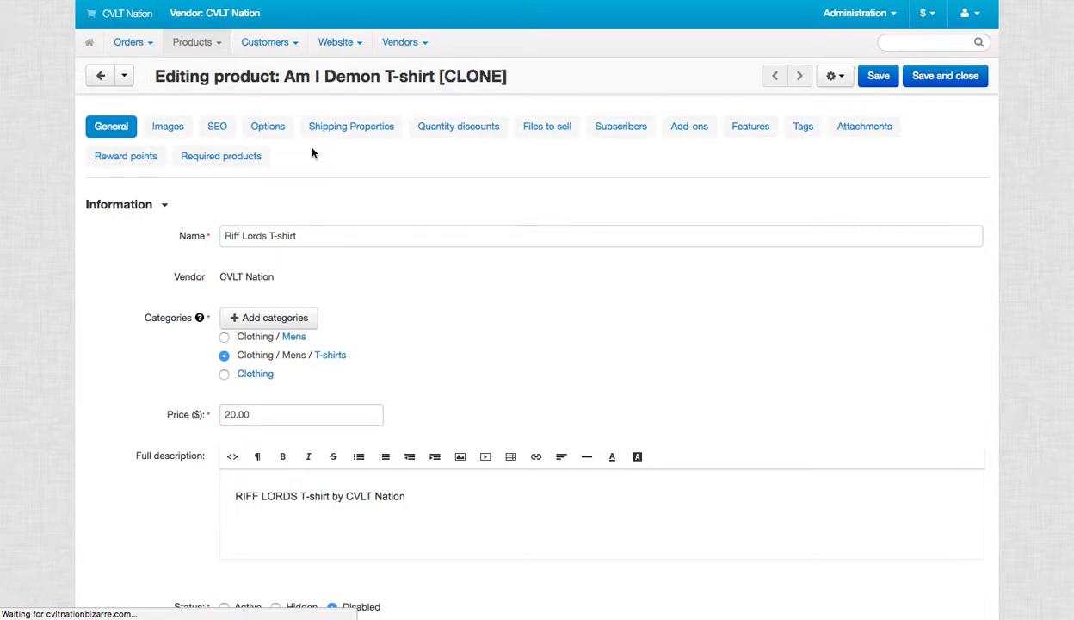
Set the SEO name to "riff-lords-t-shirt" without creating a redirect from the old URL, and save the product
left_click(211, 130)
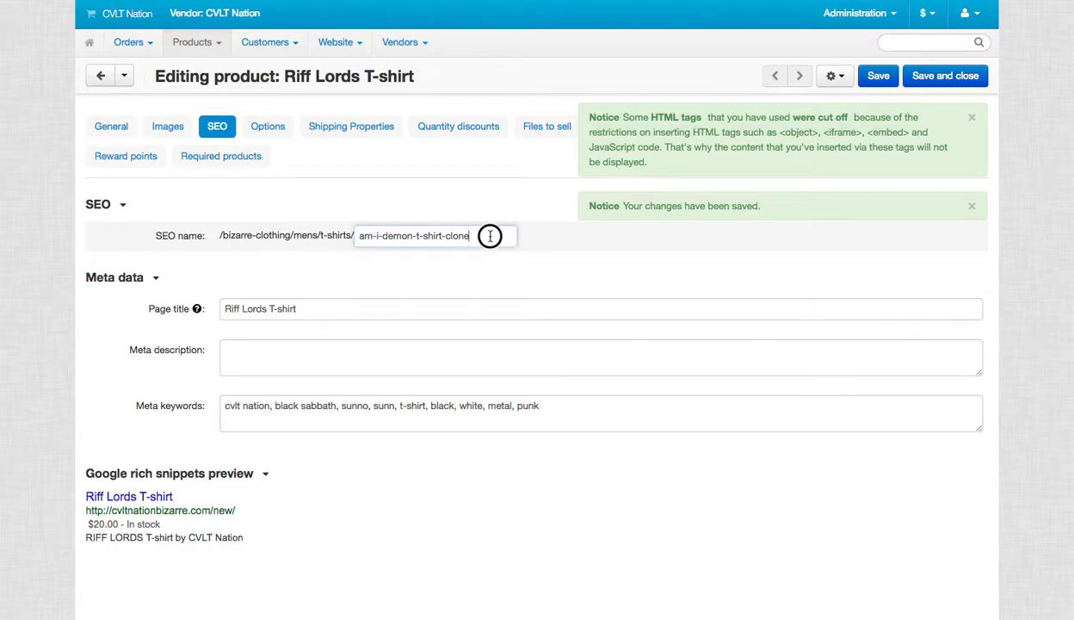
left_click_drag(504, 236, 355, 236)
type("riff-lords-t-shirt")
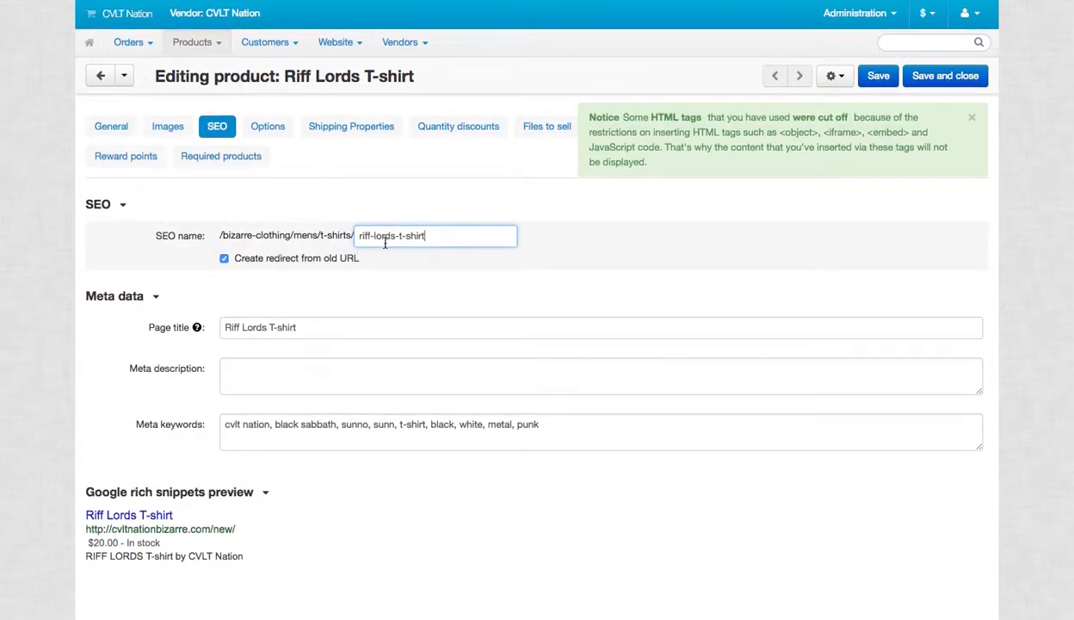
left_click(225, 260)
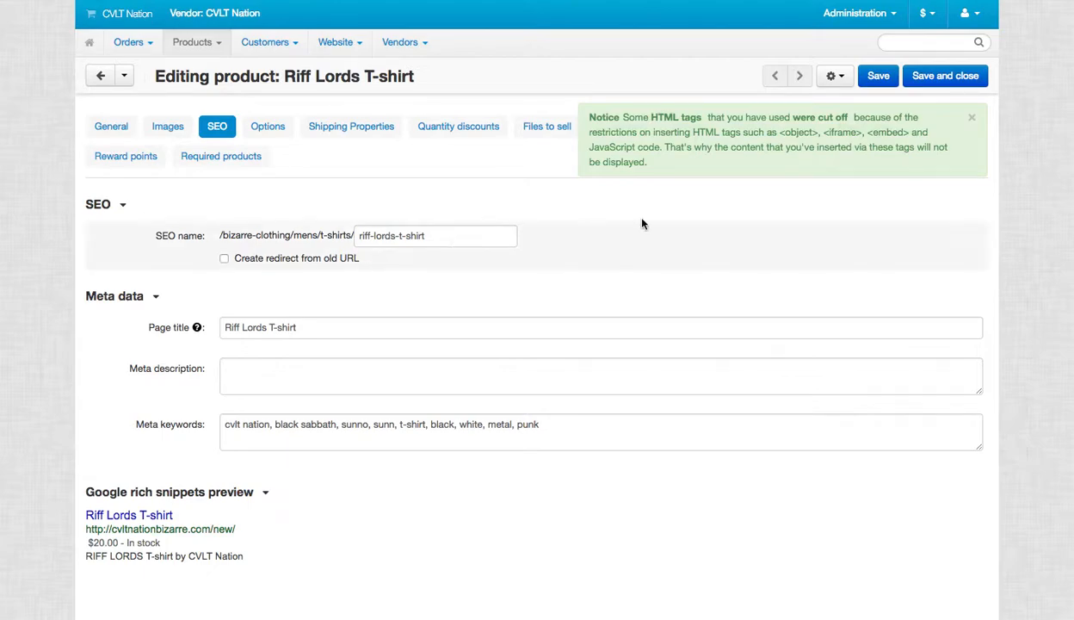
left_click(969, 118)
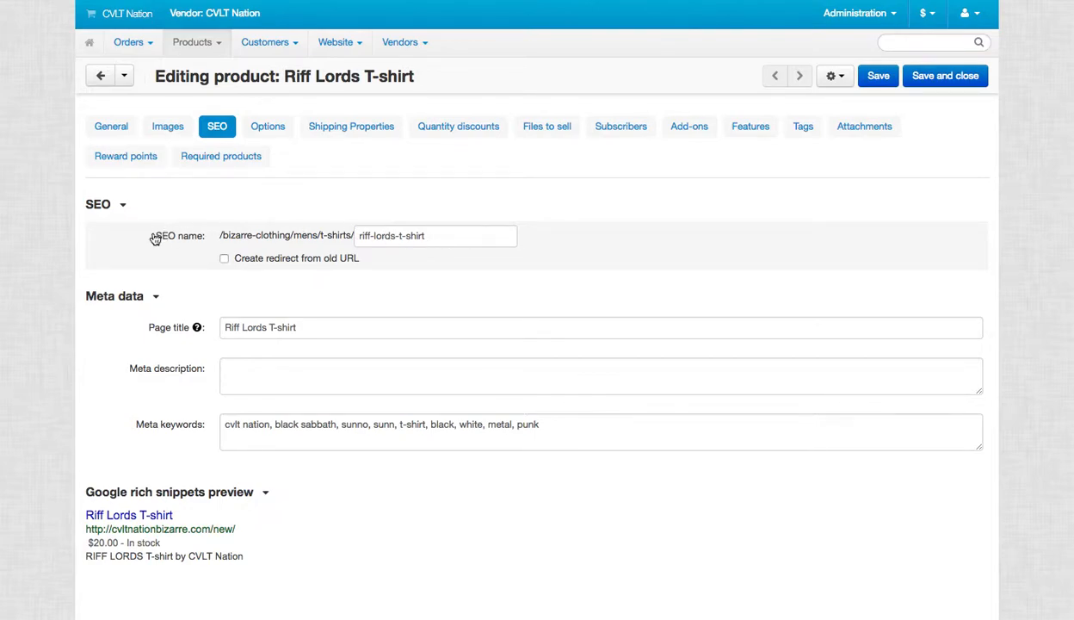
left_click_drag(427, 238, 335, 234)
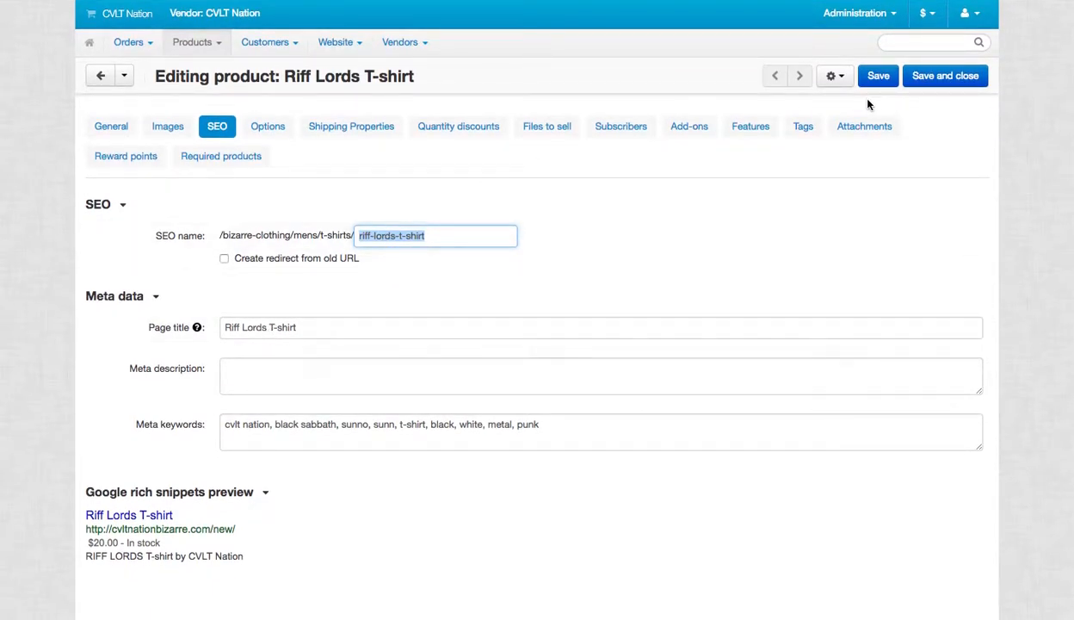
left_click(861, 75)
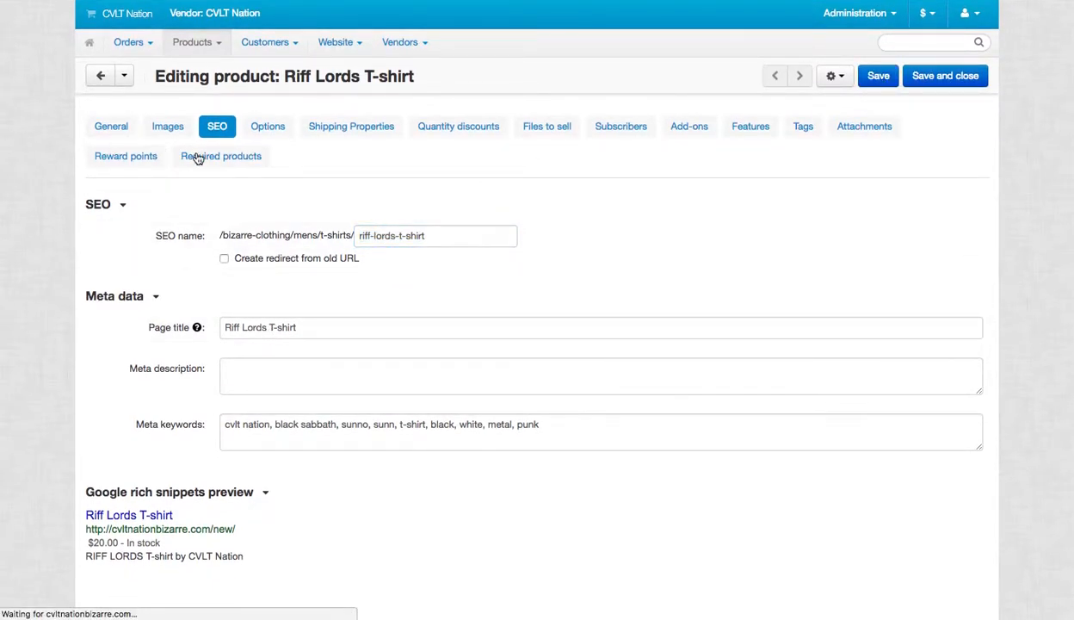
Open the Riff Lords product image at full size and inspect the shirt print up close
left_click(117, 127)
scroll(125, 245, "down", 7)
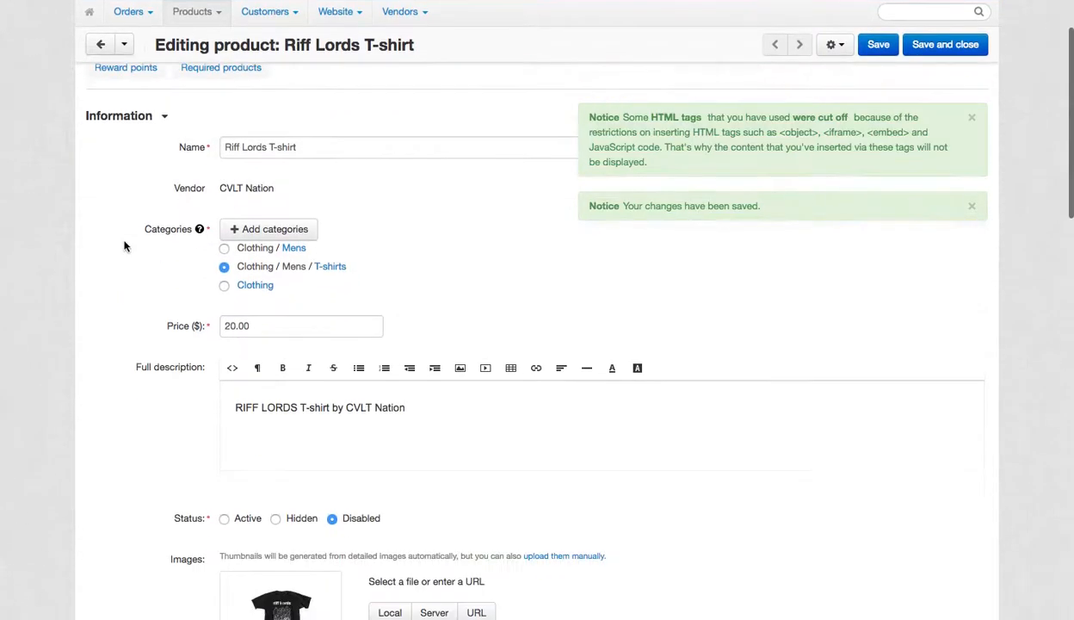
scroll(125, 242, "up", 1)
left_click(277, 184)
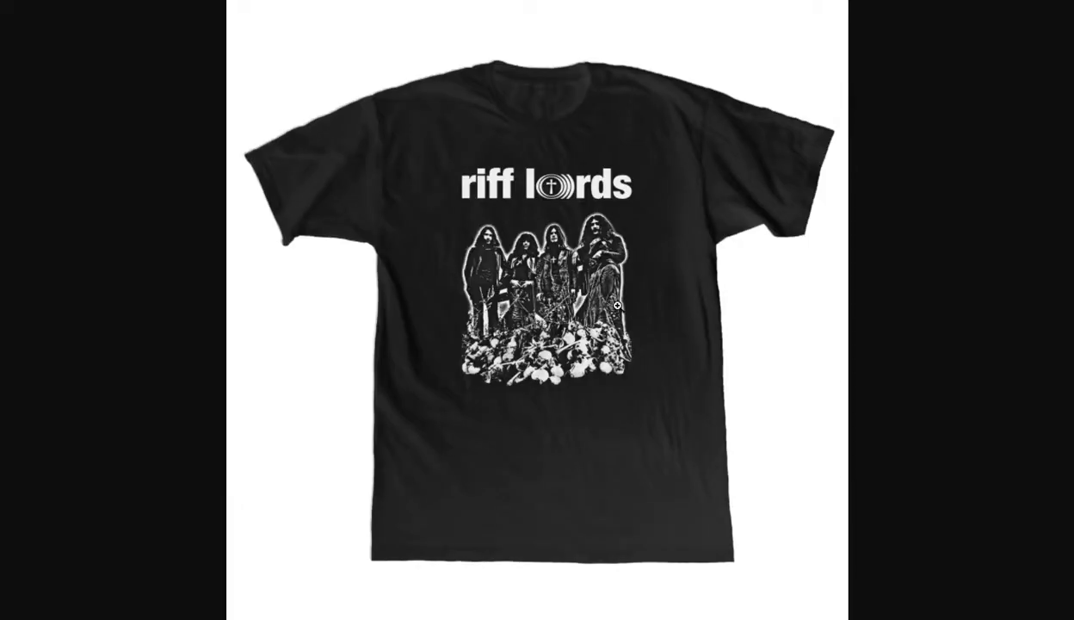
left_click(564, 262)
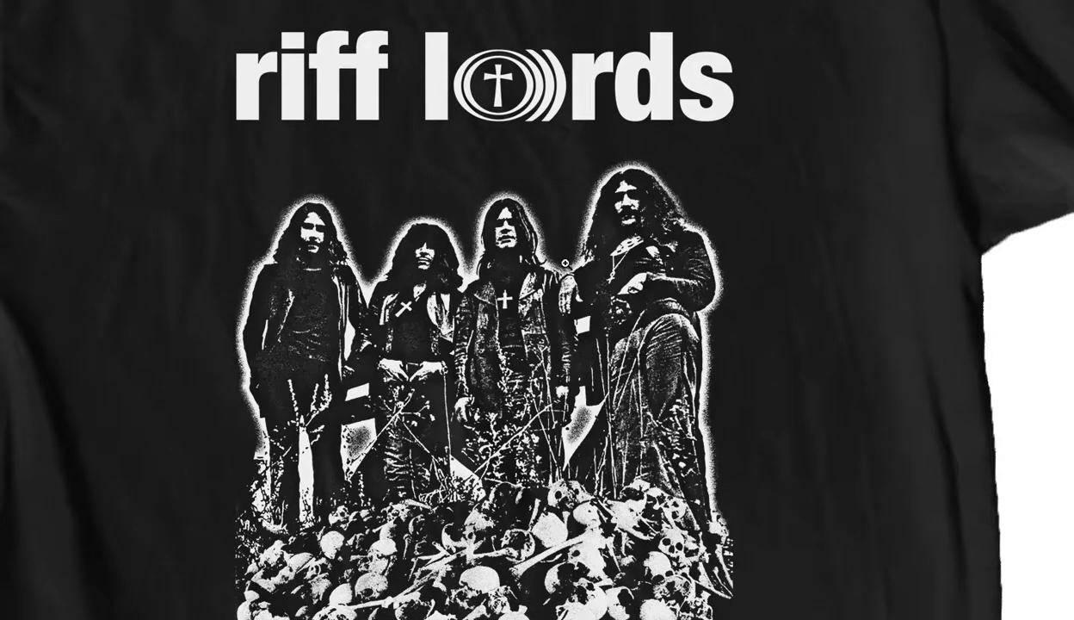
left_click(564, 262)
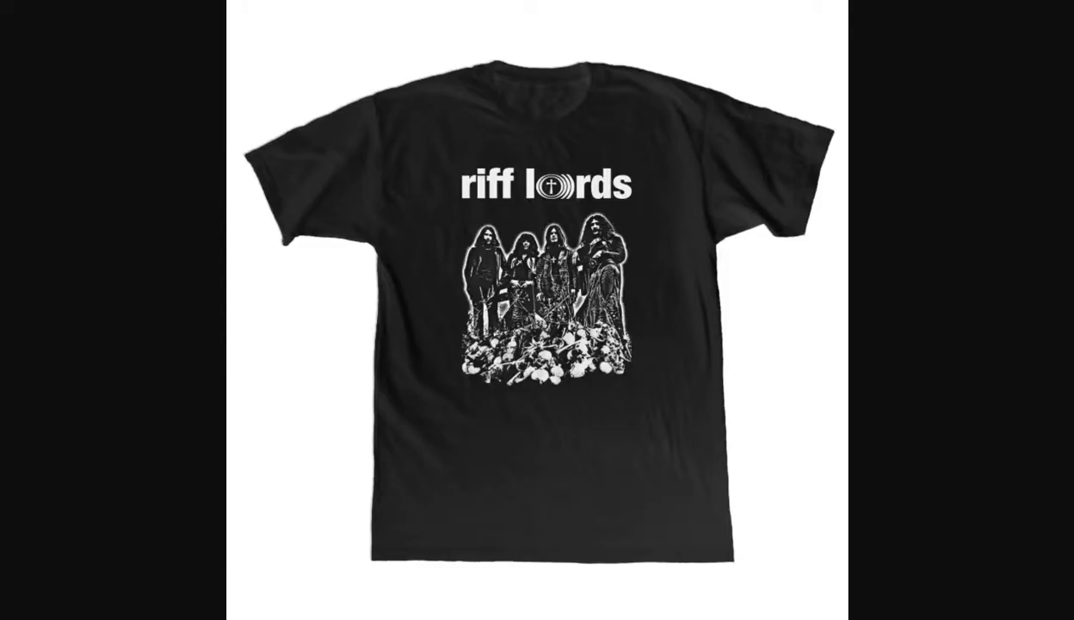
key("super+w")
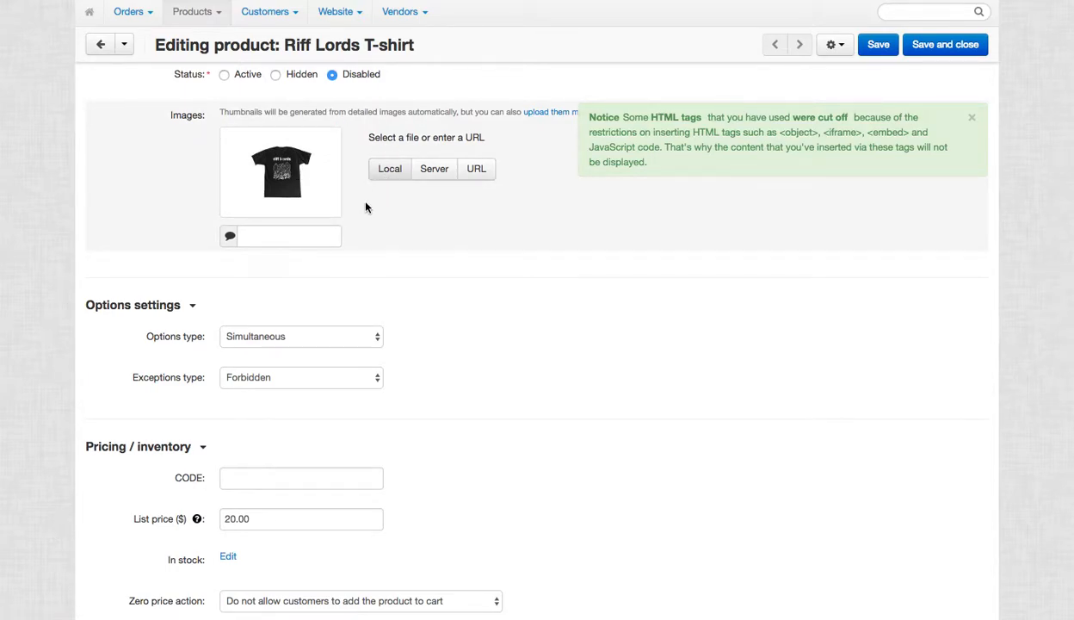
Check the product's pricing, inventory and availability settings, and save and close the listing
left_click(699, 266)
scroll(441, 247, "down", 1)
scroll(449, 241, "down", 10)
scroll(451, 242, "down", 5)
scroll(448, 238, "up", 8)
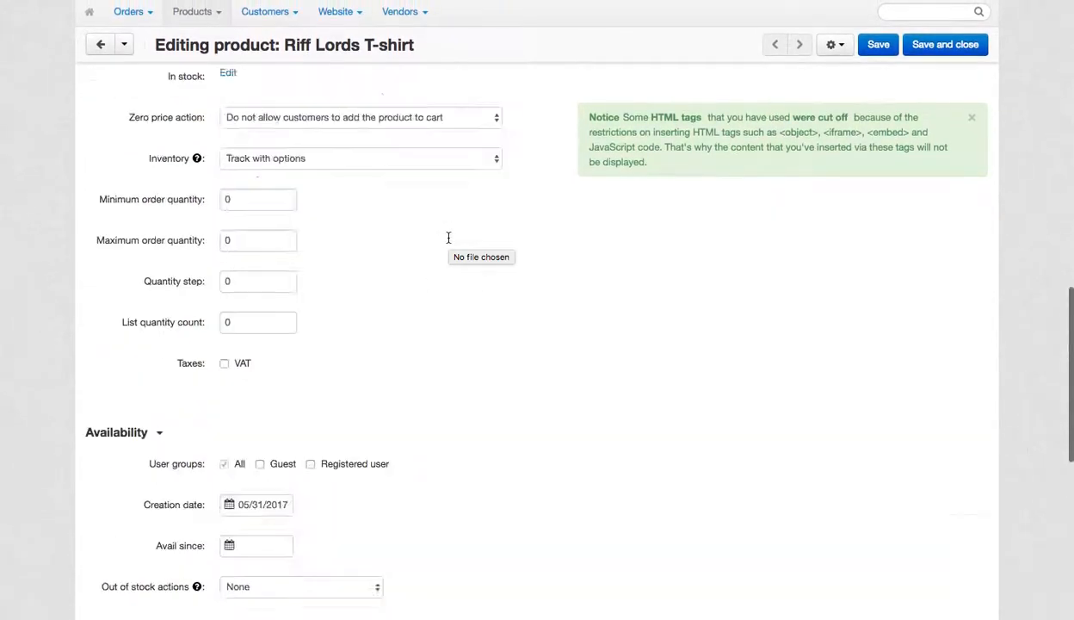
scroll(448, 238, "up", 10)
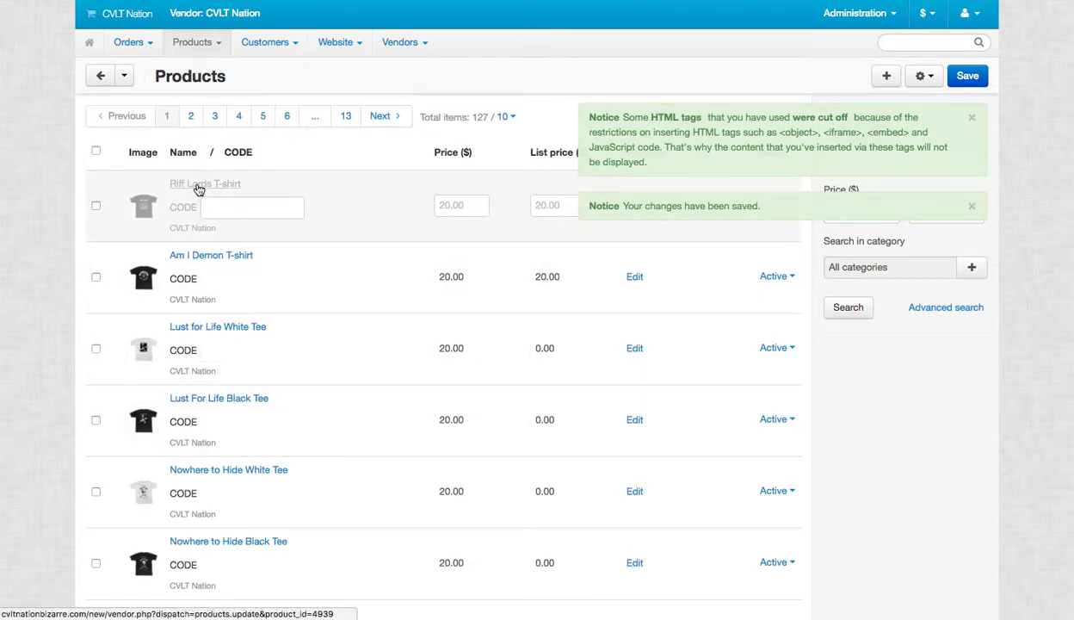
left_click(972, 207)
left_click(970, 121)
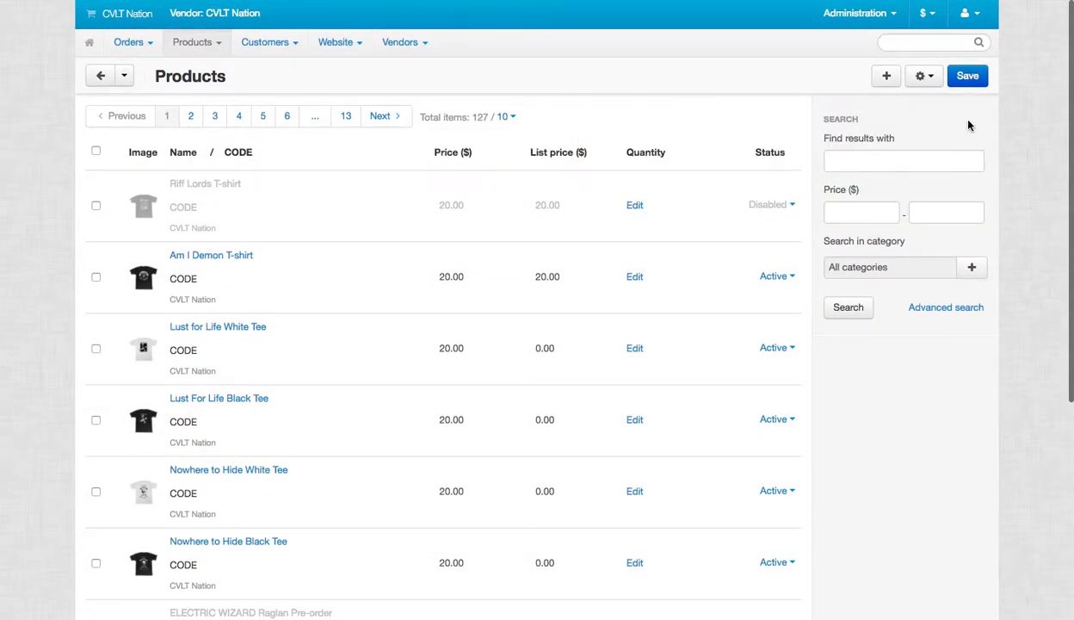
Set the Riff Lords T-shirt's status to Active in the product list and save the list
left_click(772, 277)
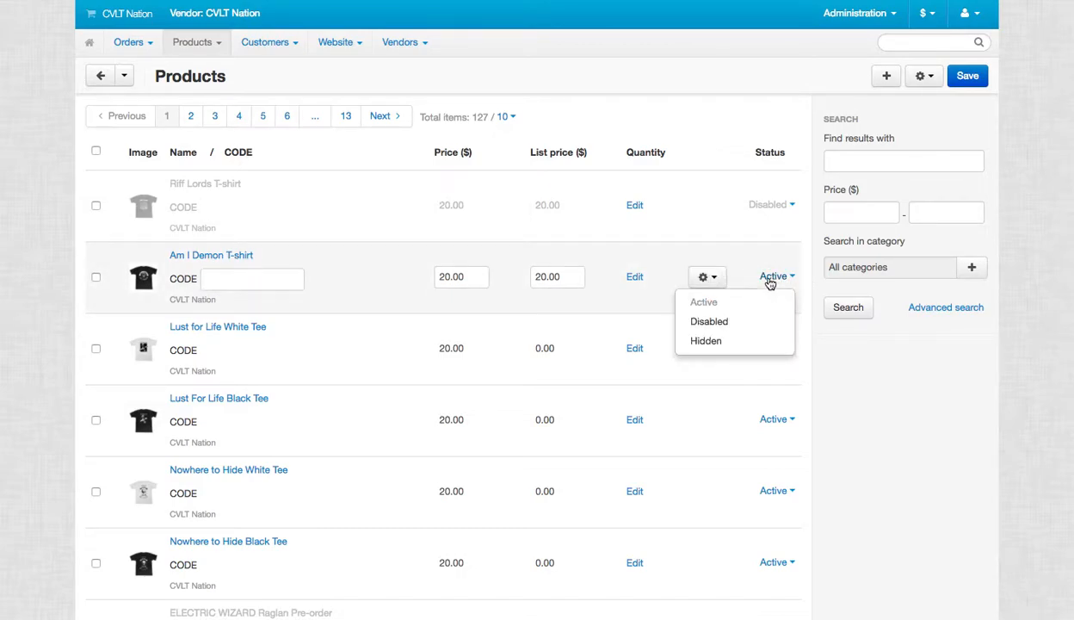
left_click(773, 278)
left_click(768, 206)
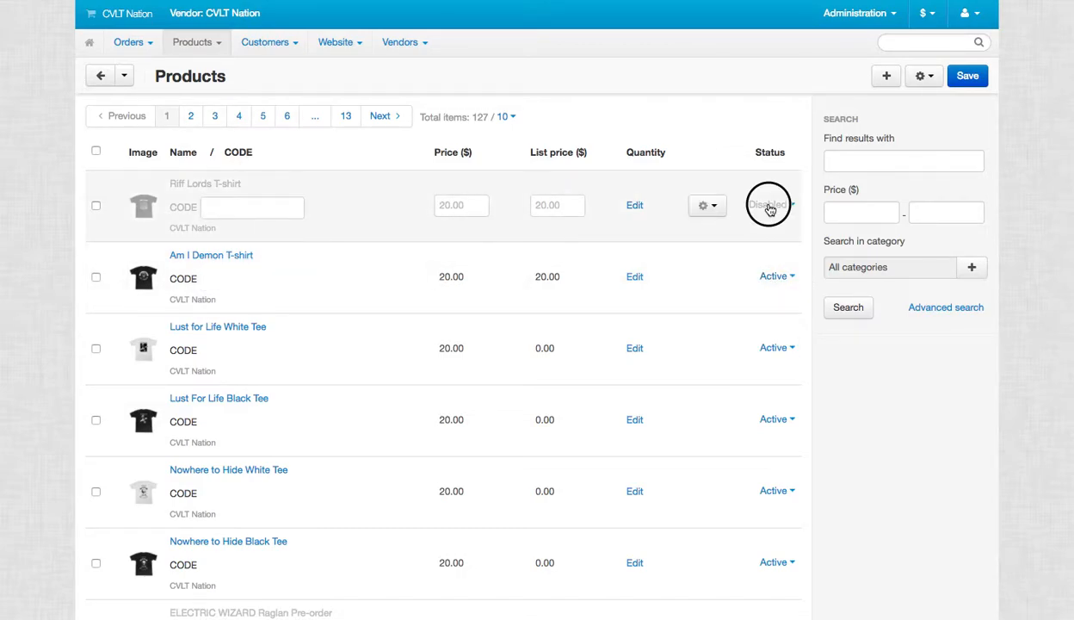
left_click(743, 233)
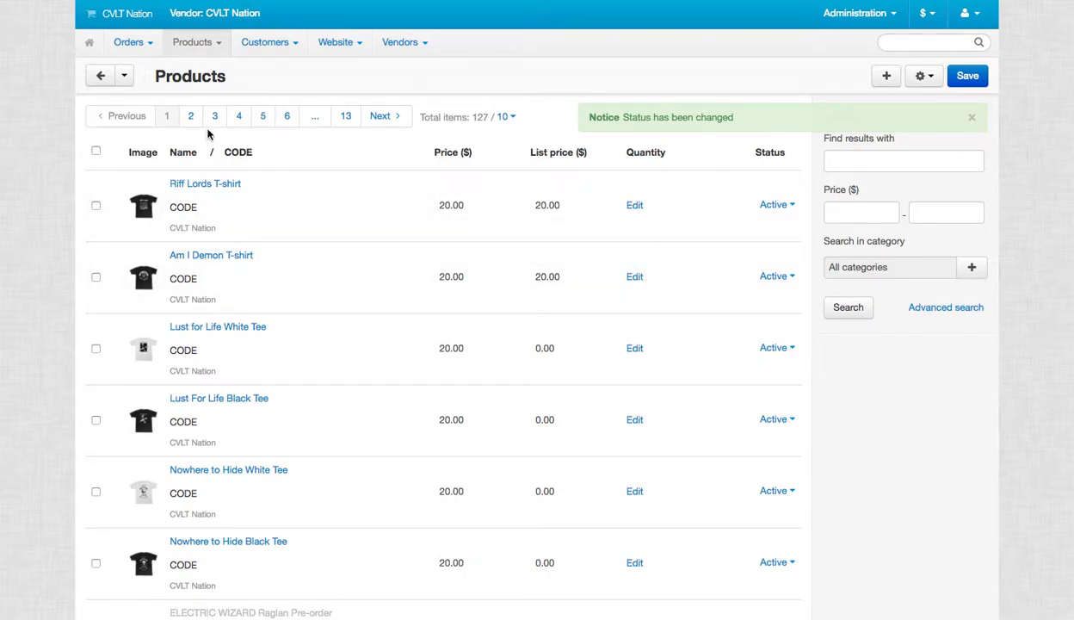
left_click(978, 79)
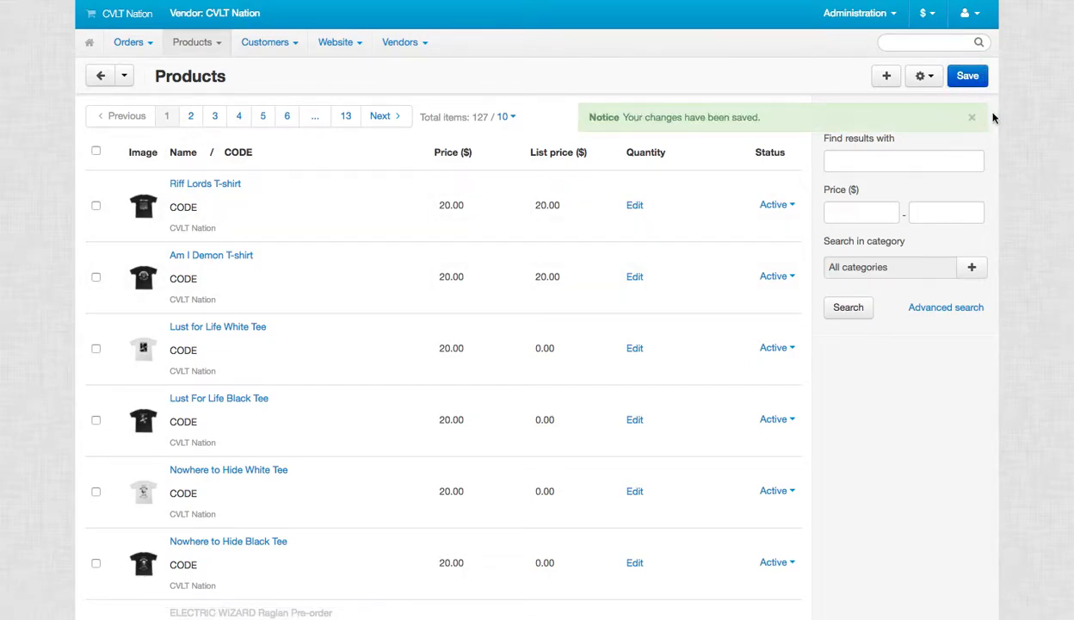
left_click(973, 119)
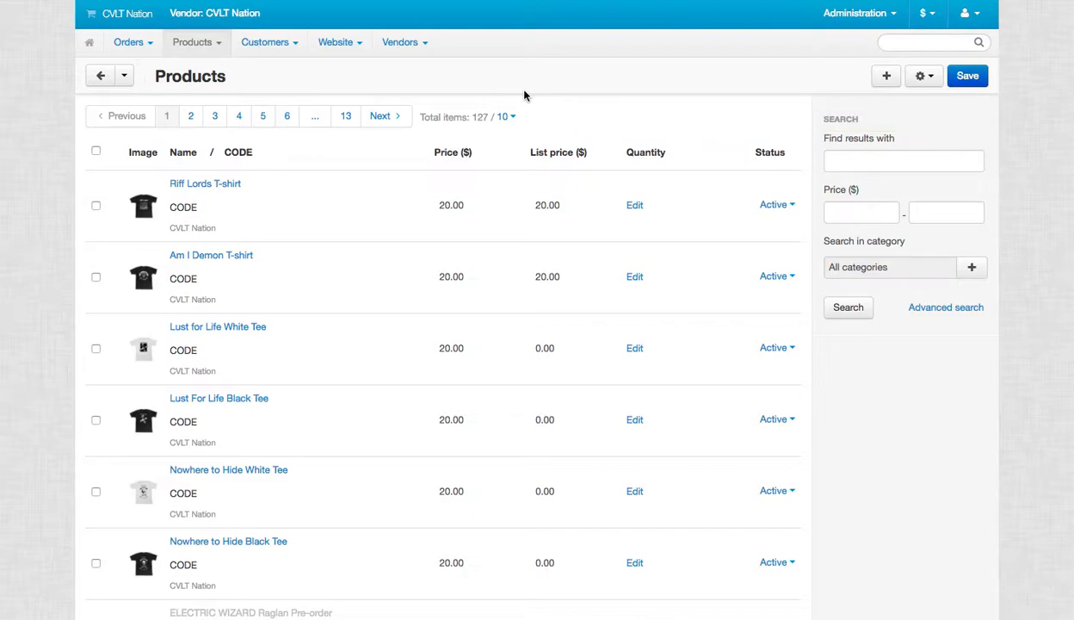
scroll(525, 94, "down", 5)
scroll(525, 94, "up", 5)
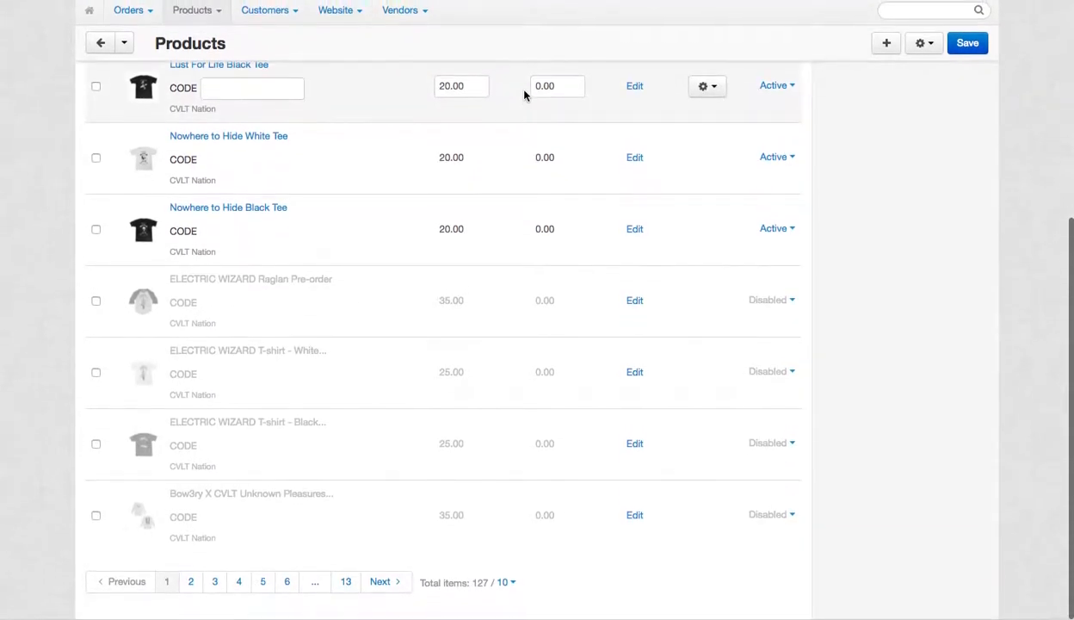